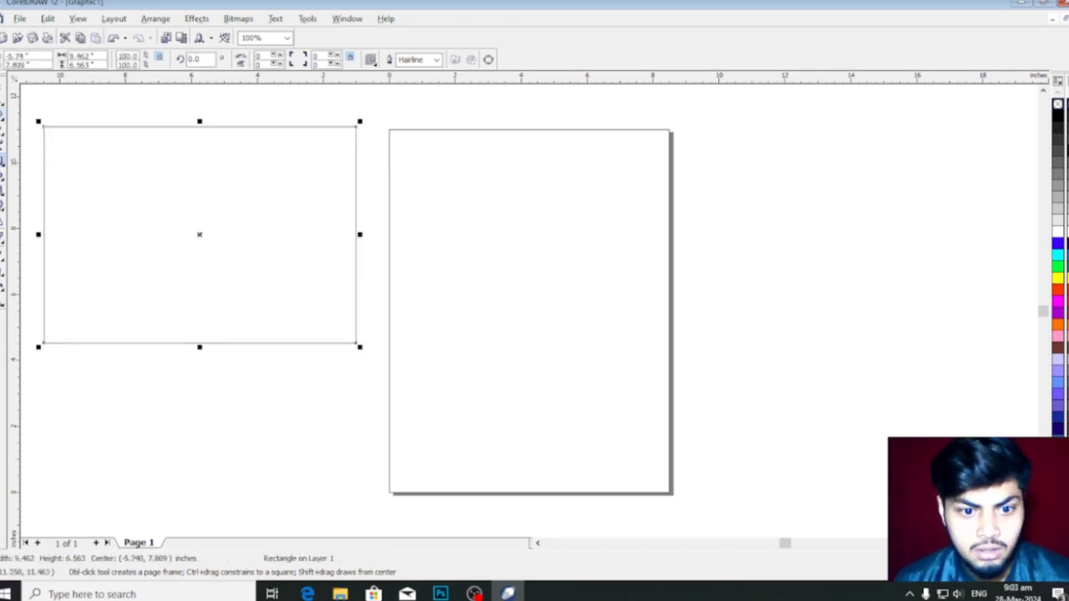
Round all four corners of the rectangle to a roundness of 100 with the Shape tool, and flatten them back to square
left_click(4, 101)
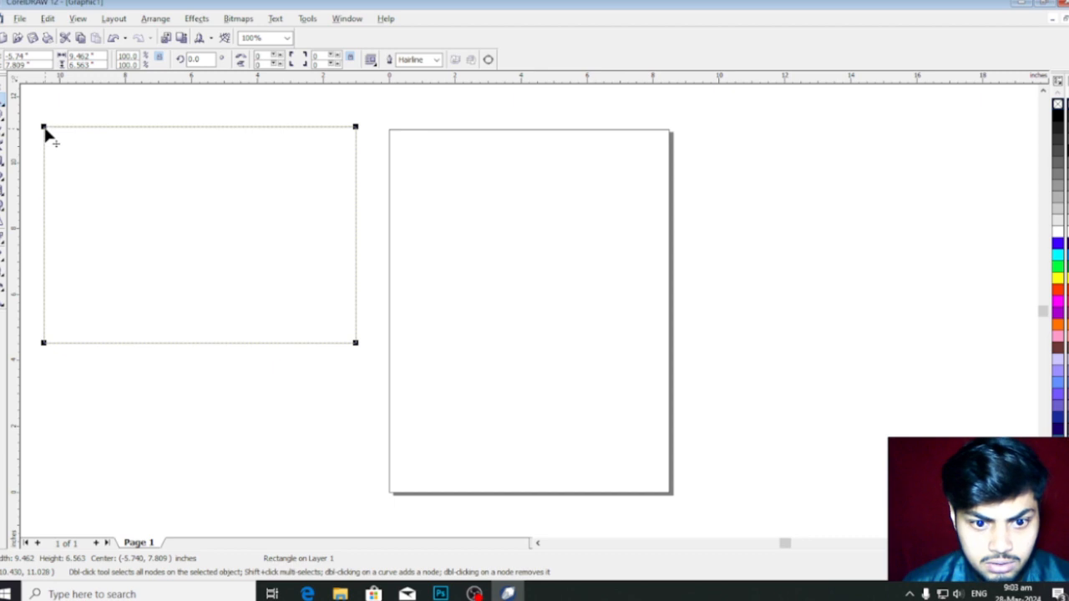
left_click_drag(46, 133, 203, 177)
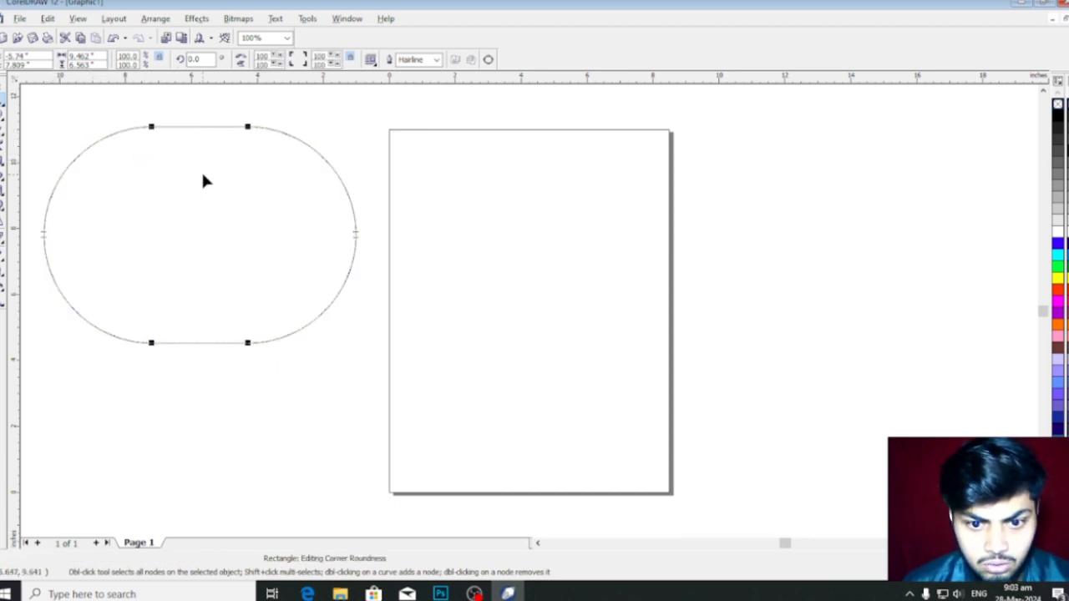
left_click_drag(153, 133, 35, 129)
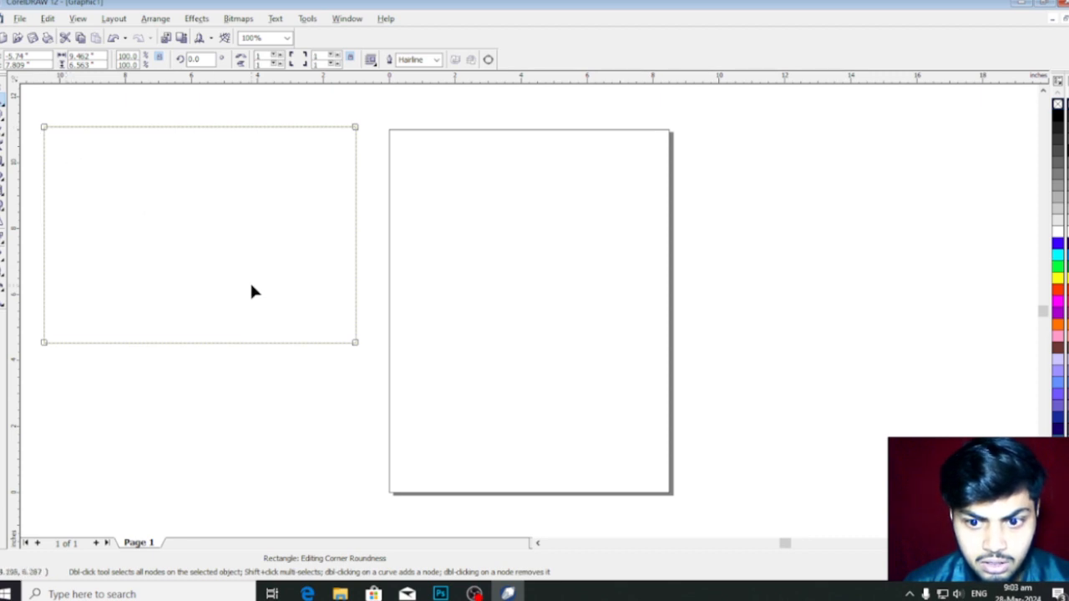
Round only the rectangle's upper-left and lower-right corners to 100, and undo both roundings
left_click(44, 127)
left_click(43, 128)
left_click(44, 127)
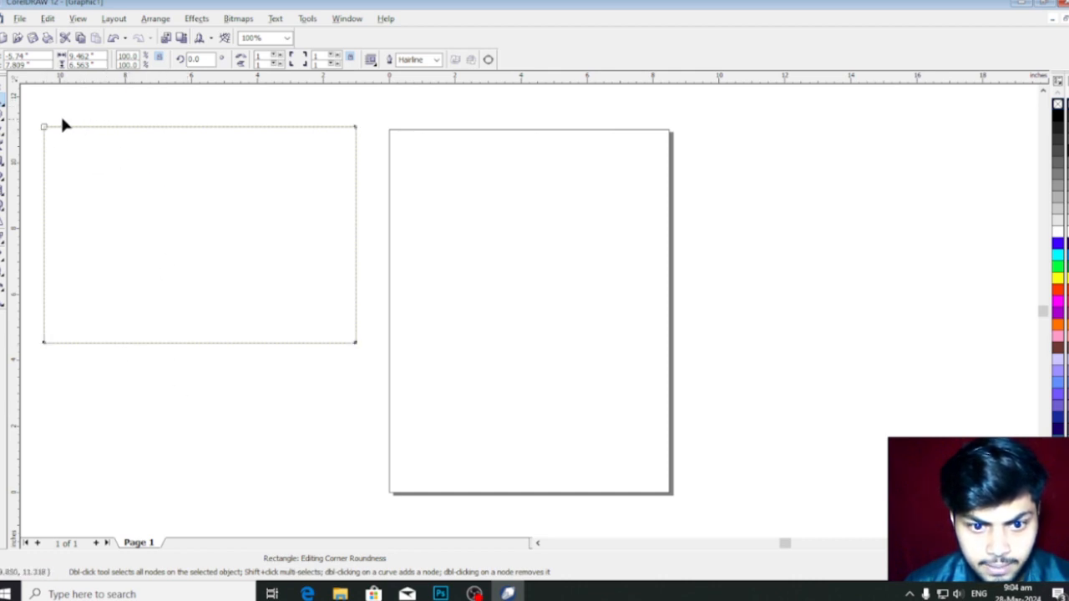
left_click_drag(45, 131, 198, 167)
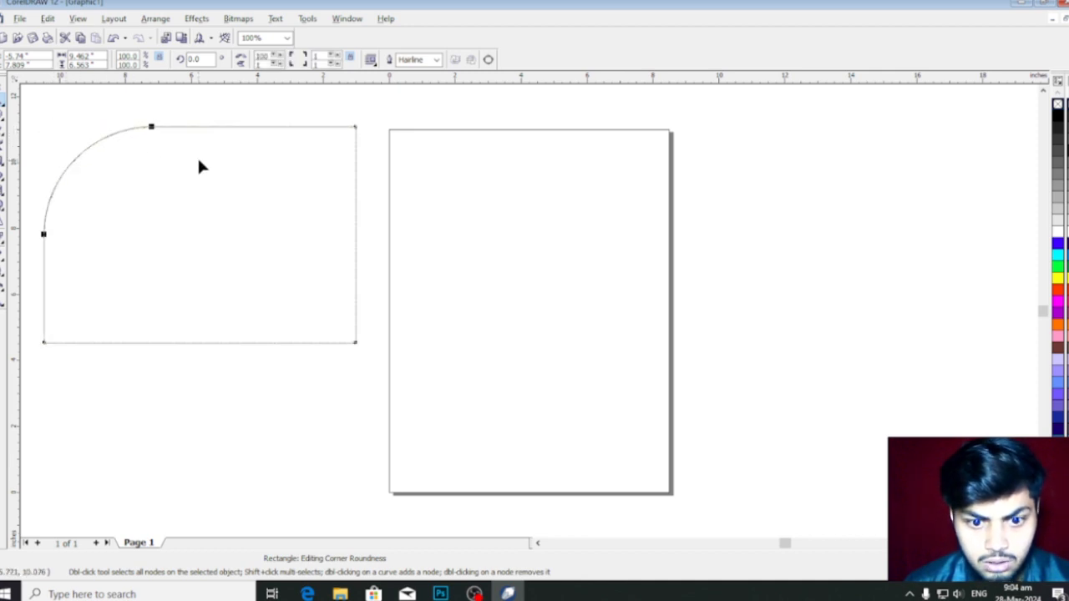
left_click_drag(355, 342, 247, 353)
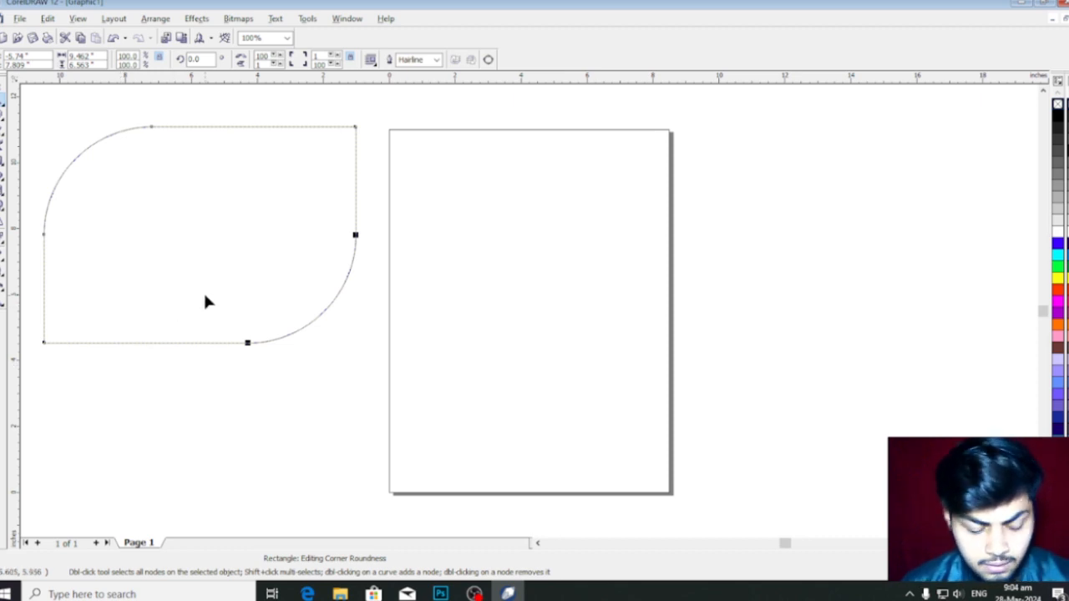
key("ctrl+z")
key("ctrl+z")
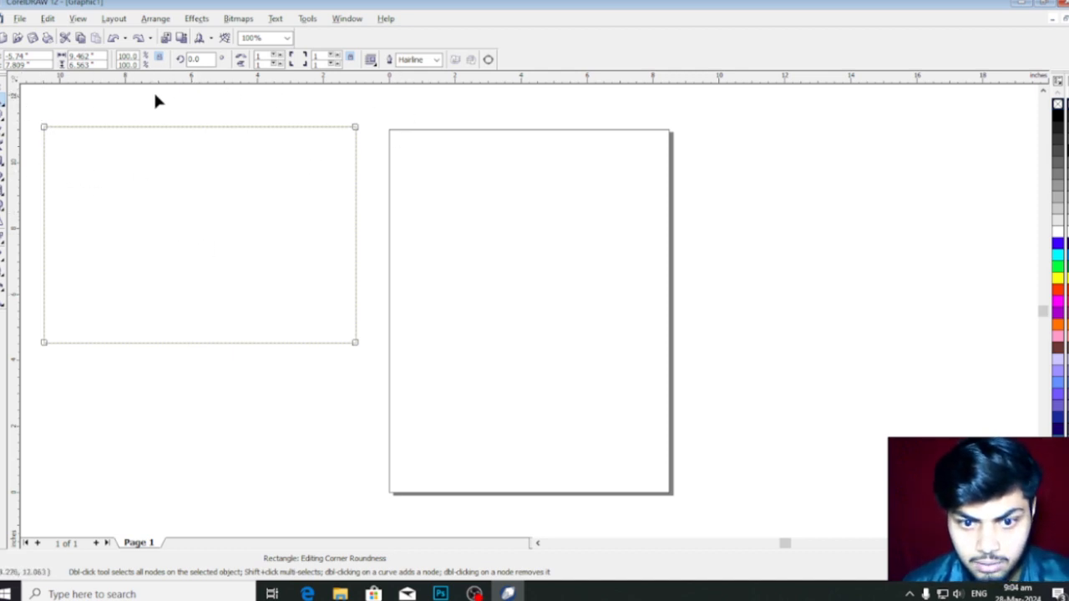
Round the rectangle's two upper corners together to 100, and undo the rounding
left_click(45, 129)
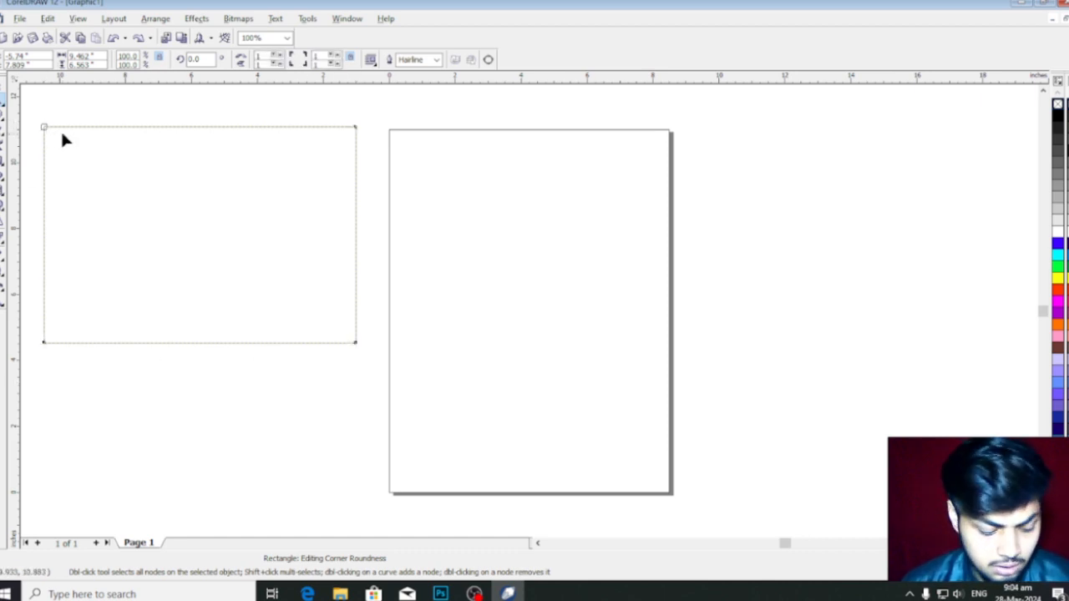
left_click(355, 127, "shift")
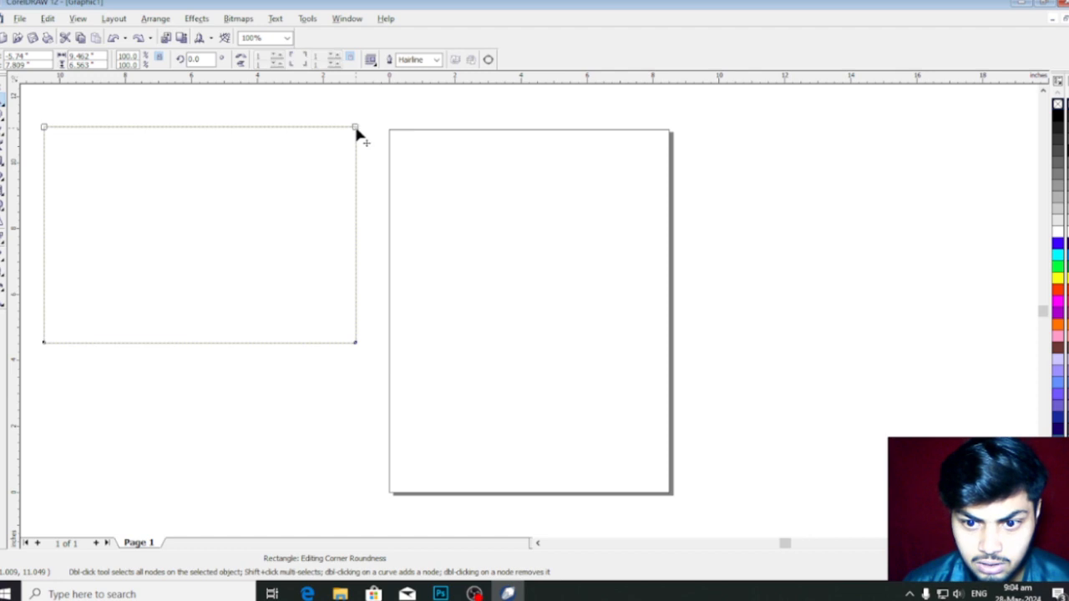
left_click_drag(354, 126, 192, 201)
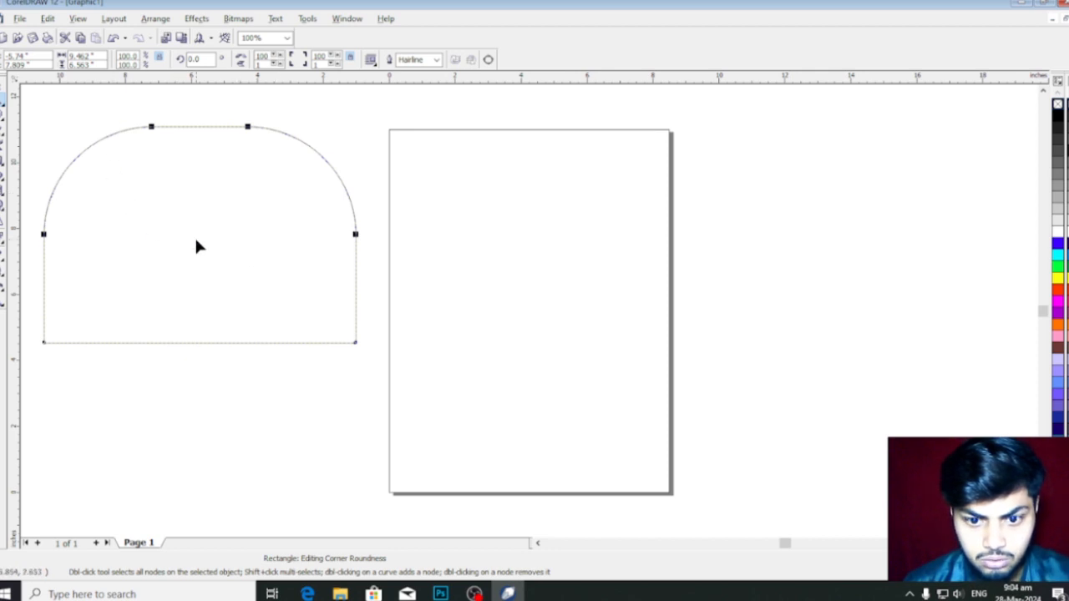
key("ctrl+z")
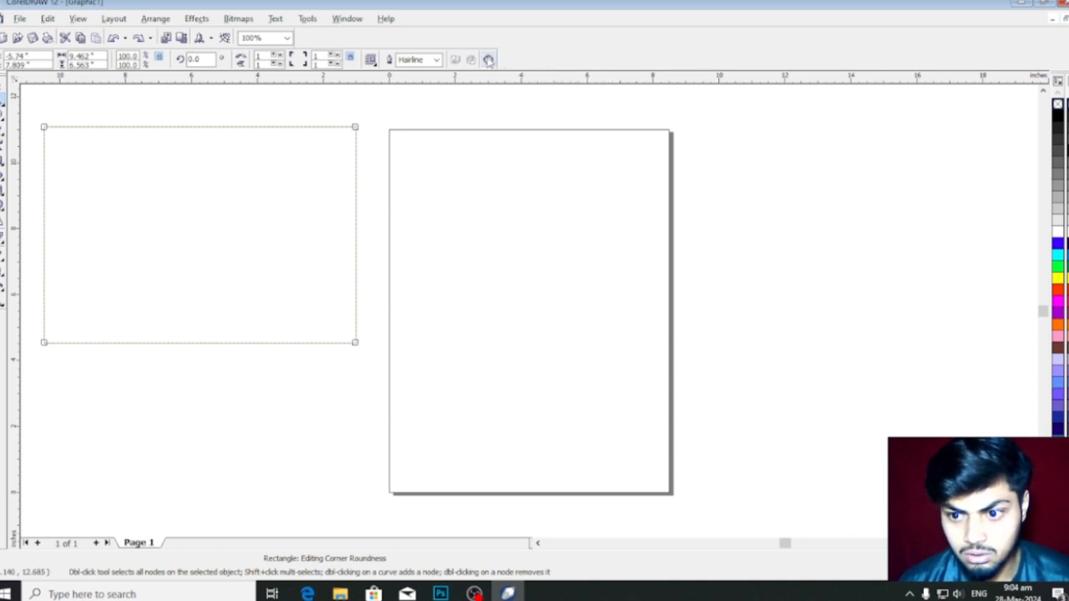
Convert the rectangle to curves and slightly shift its two upper corner nodes
left_click(488, 60)
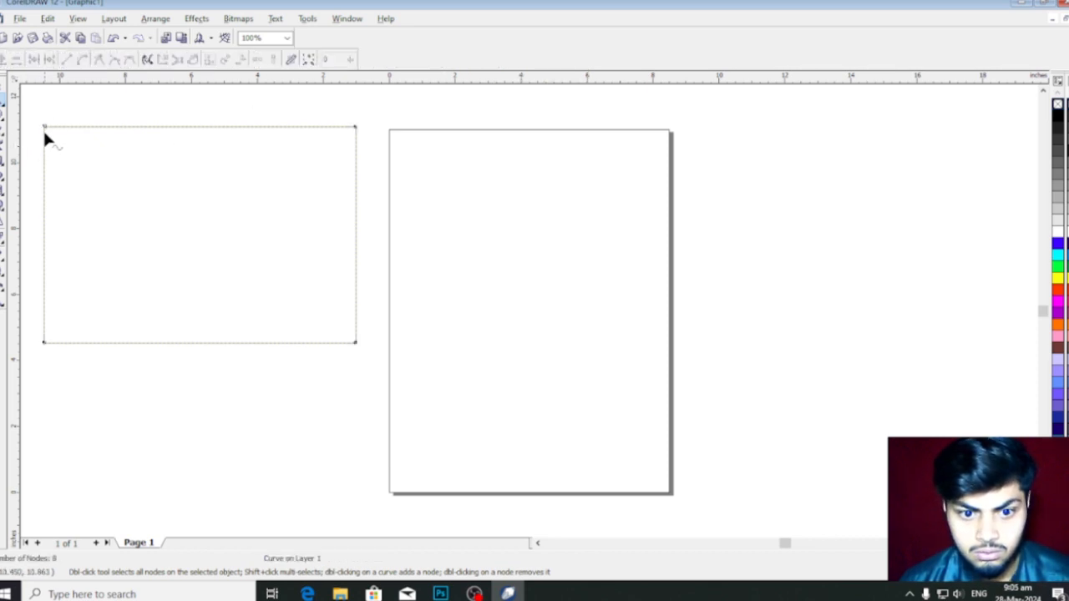
mouse_move(44, 126)
left_mouse_down()
mouse_move(131, 182)
mouse_move(70, 148)
mouse_move(85, 132)
mouse_move(43, 127)
left_mouse_up()
mouse_move(356, 129)
left_mouse_down()
mouse_move(300, 172)
mouse_move(206, 215)
mouse_move(357, 131)
left_mouse_up()
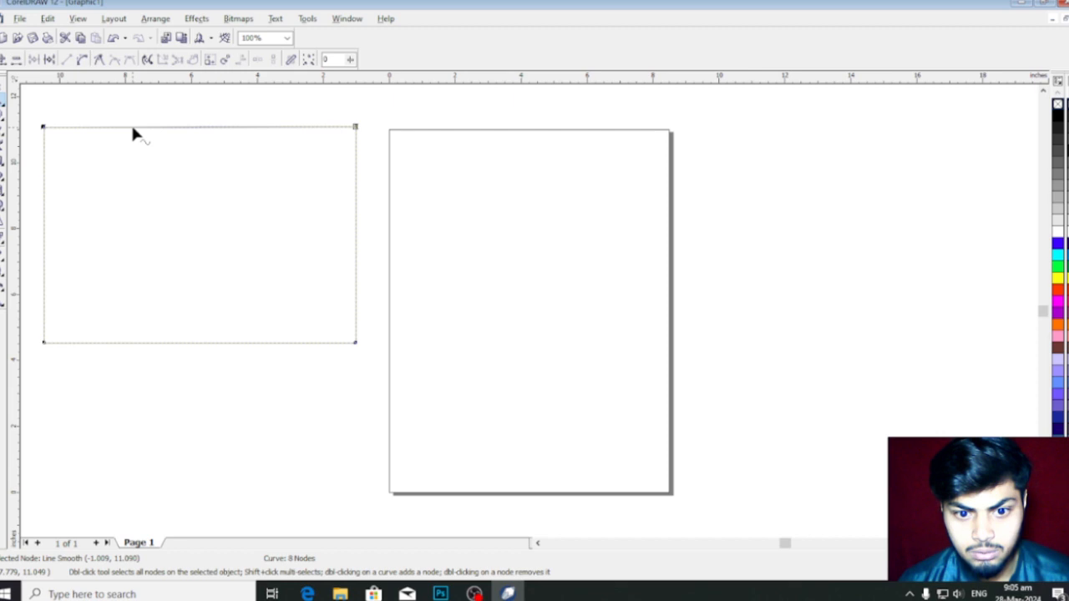
Add two nodes along the top edge, pull them inward to bend it, and remove both added nodes
left_click_drag(132, 129, 135, 176)
left_click_drag(235, 127, 232, 156)
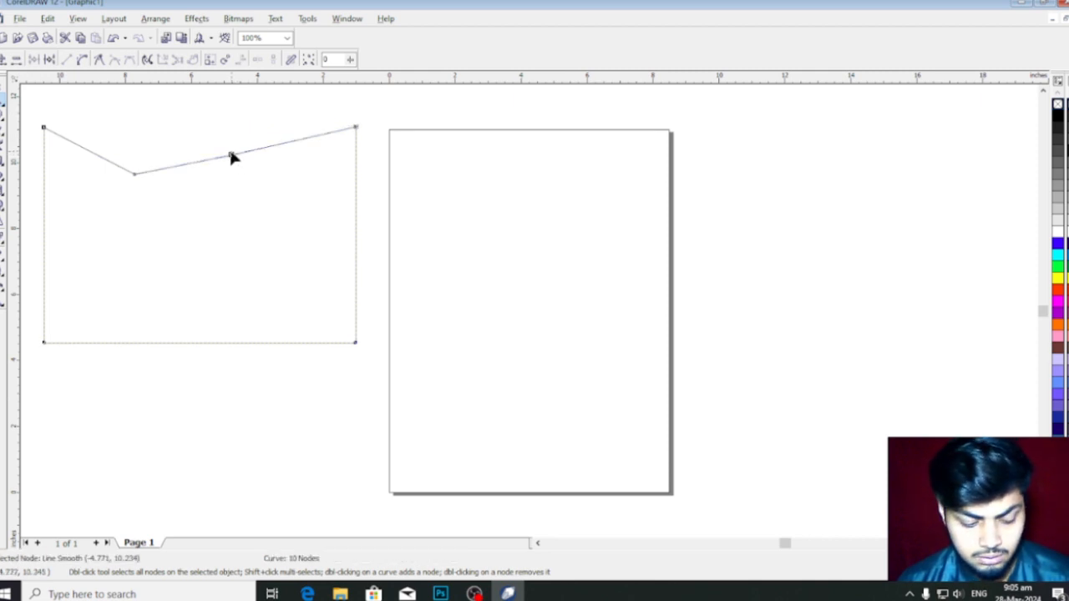
key("ctrl+z")
key("ctrl+z")
key("Delete")
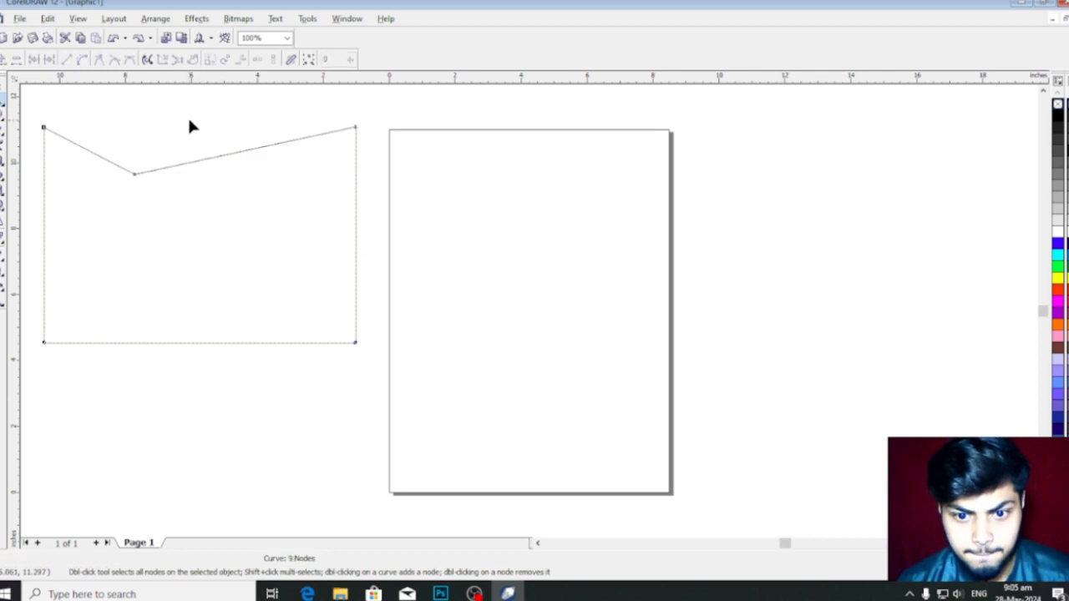
left_click(134, 174)
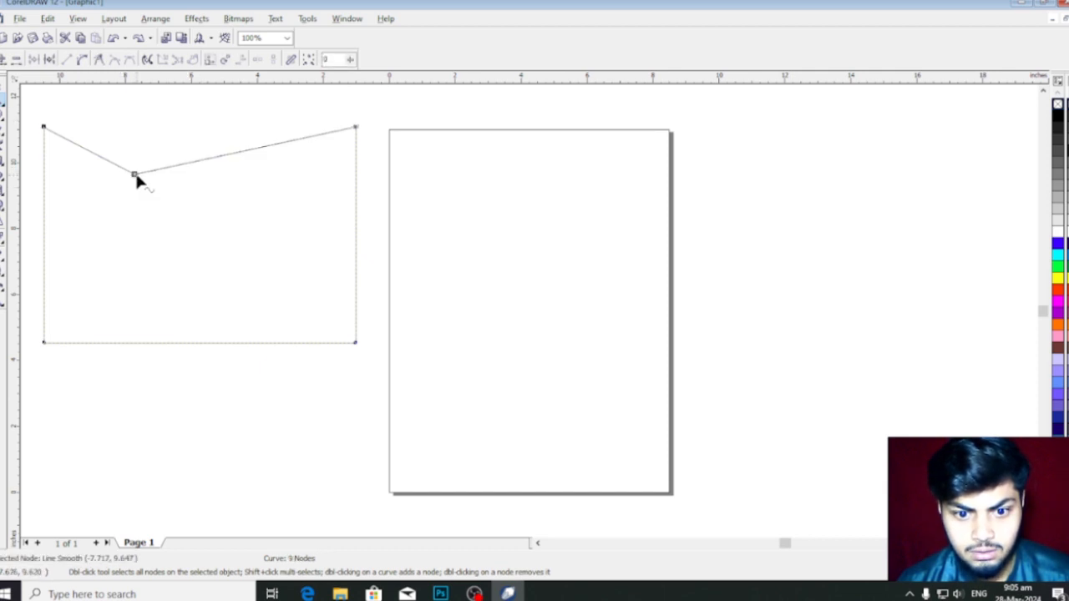
left_click(16, 63)
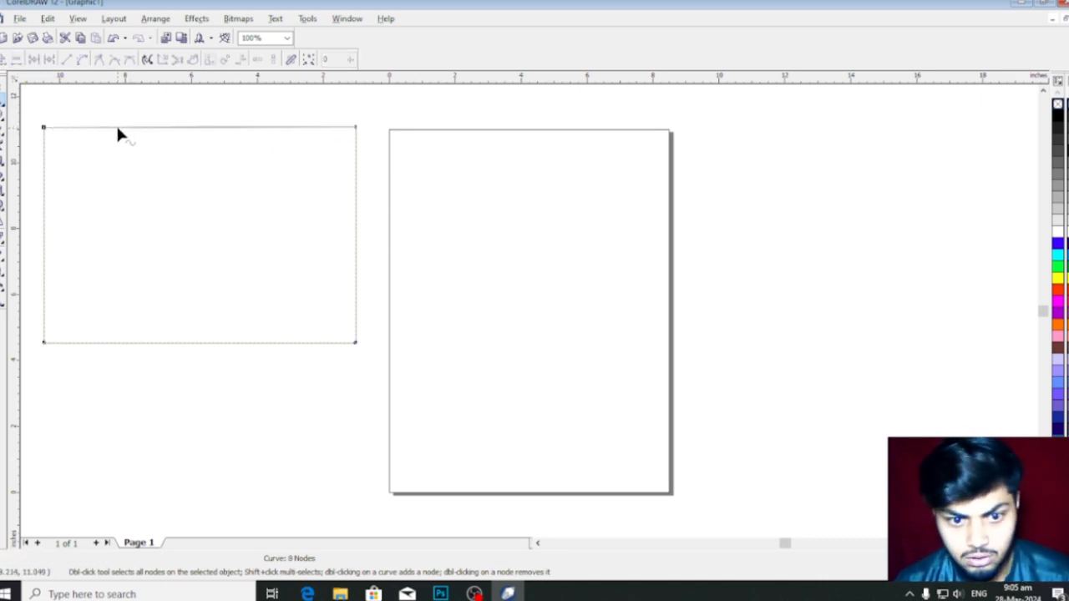
Break the curve at the upper-right corner node, pull the loose end outward, and rejoin it at the original corner
left_click_drag(42, 101, 170, 210)
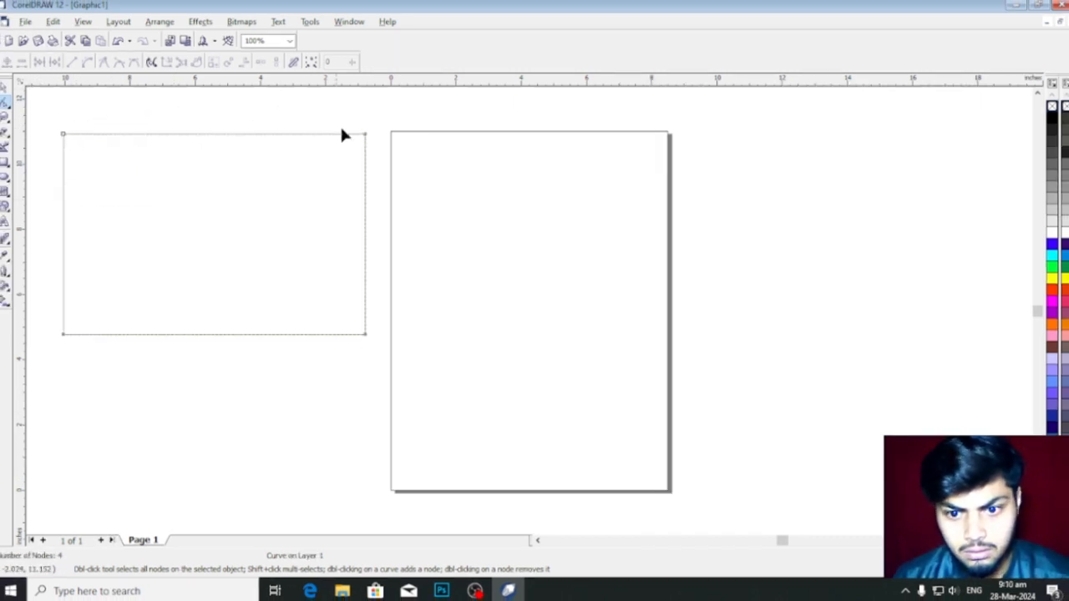
left_click_drag(374, 152, 387, 169)
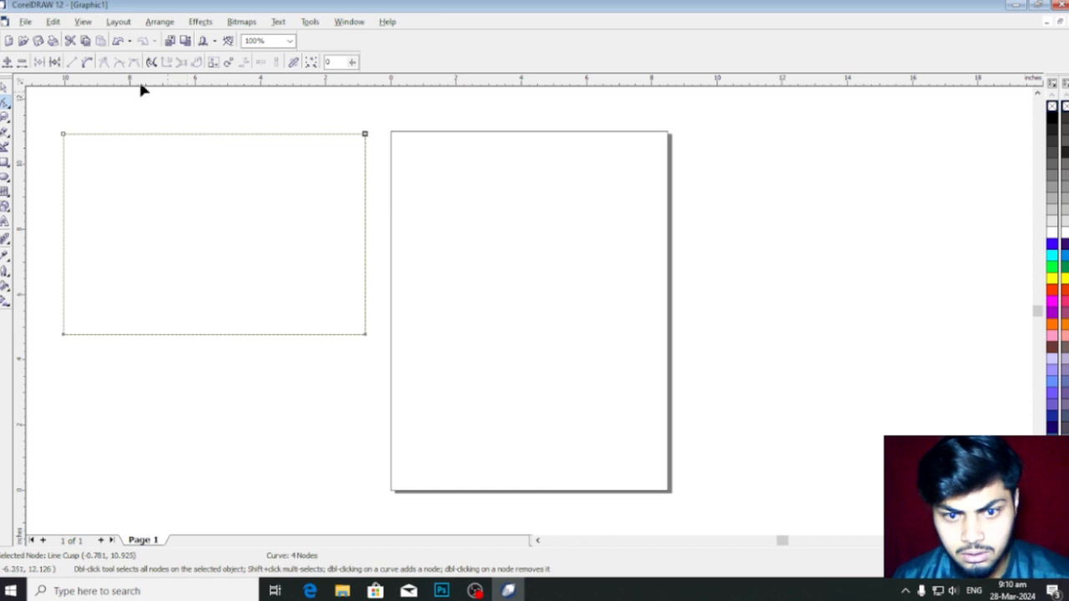
left_click(56, 62)
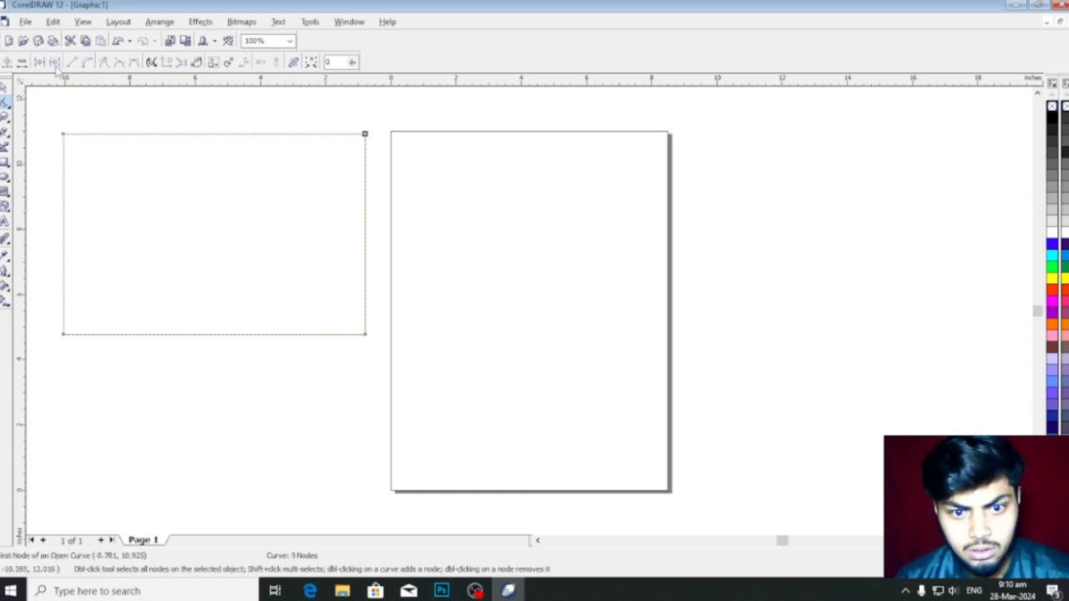
left_click(368, 131)
left_click_drag(367, 131, 378, 146)
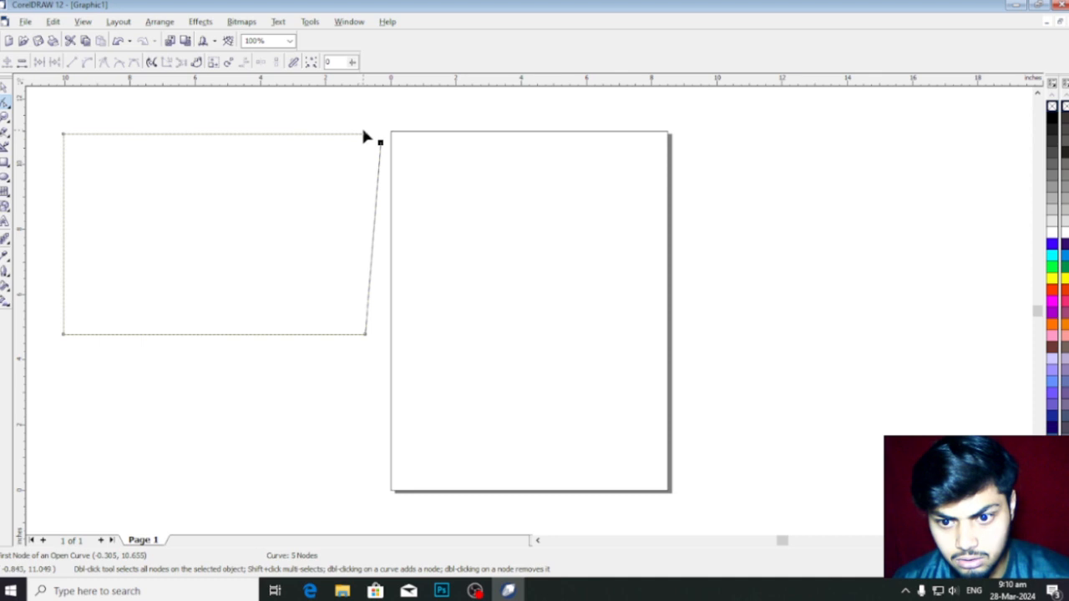
left_click_drag(377, 142, 366, 133)
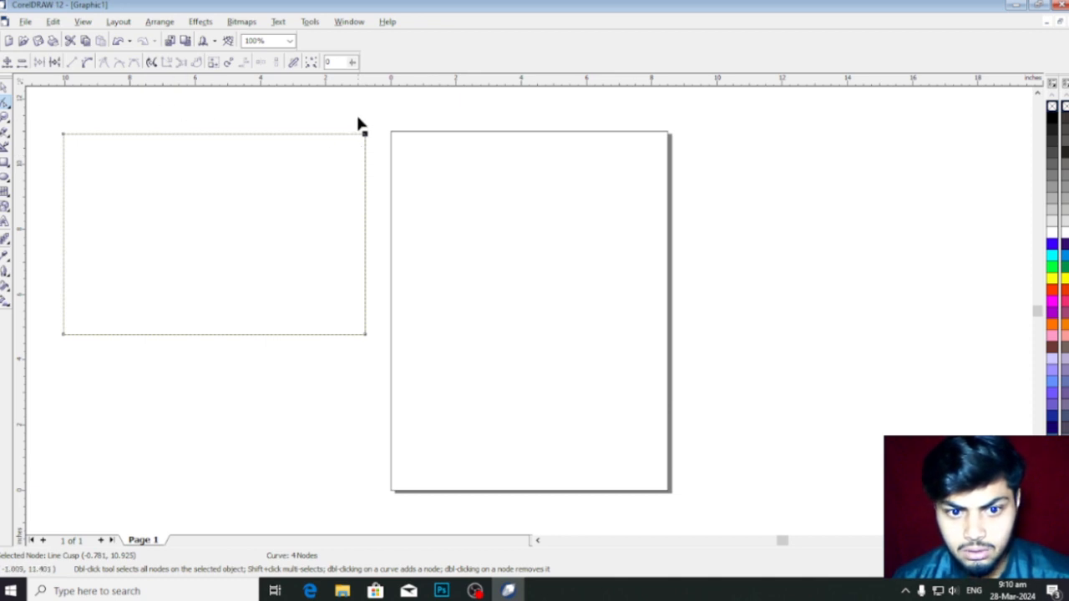
Break the curve at the upper-right corner, separate the two ends, and merge them again with Join Two Nodes
mouse_move(365, 135)
left_mouse_down()
mouse_move(358, 129)
mouse_move(360, 140)
left_mouse_up()
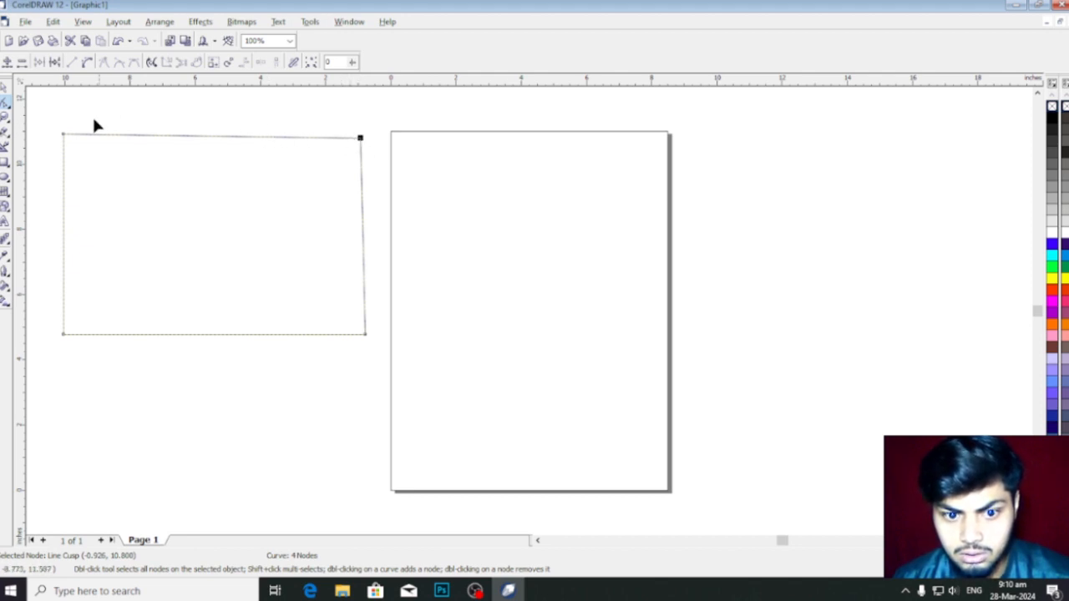
left_click(54, 62)
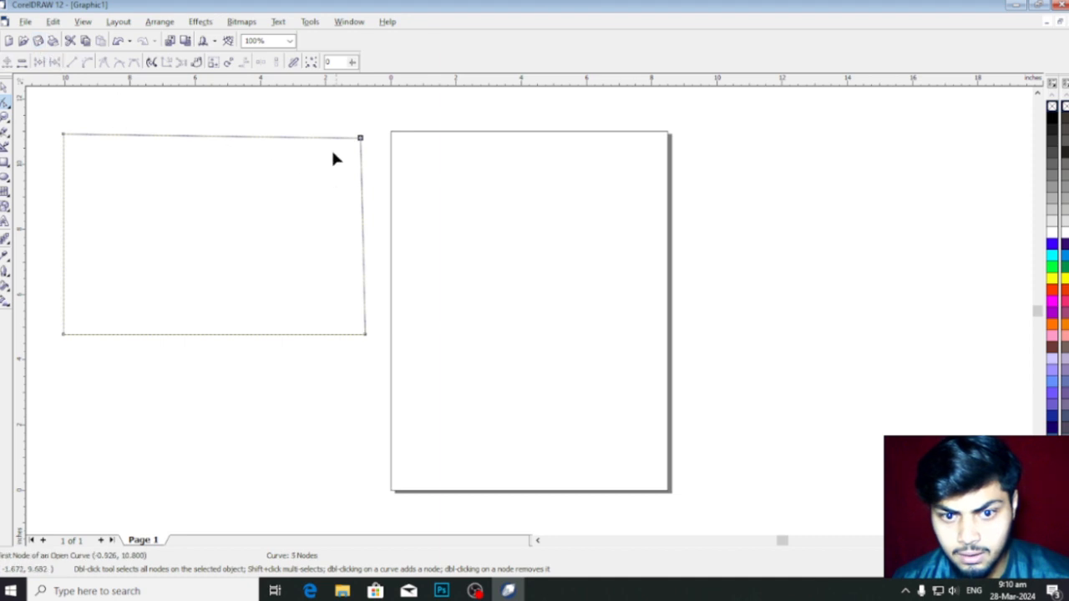
left_click_drag(361, 140, 402, 176)
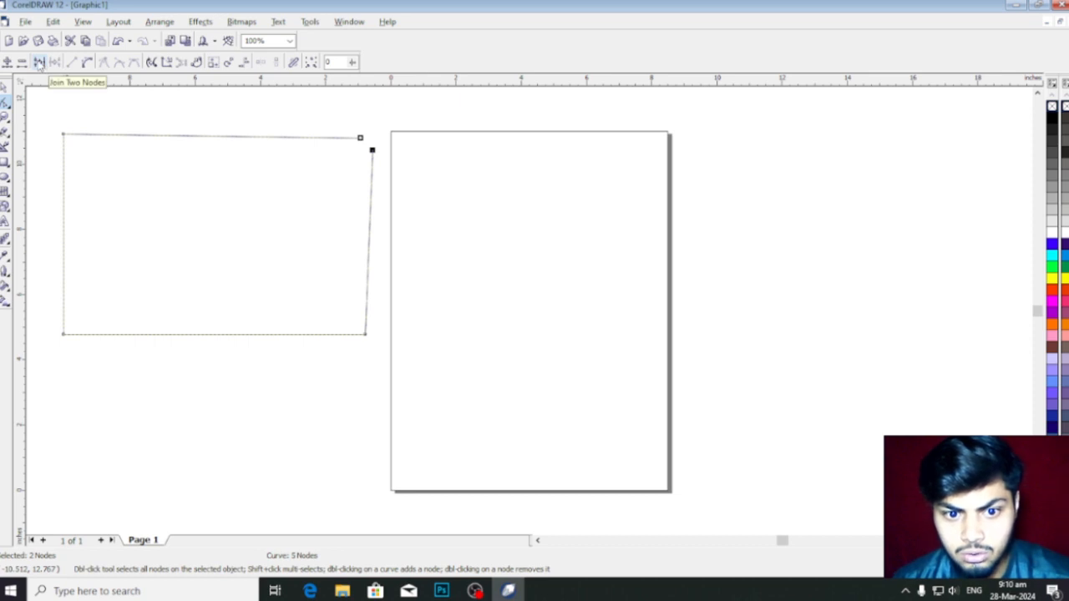
left_click(39, 62)
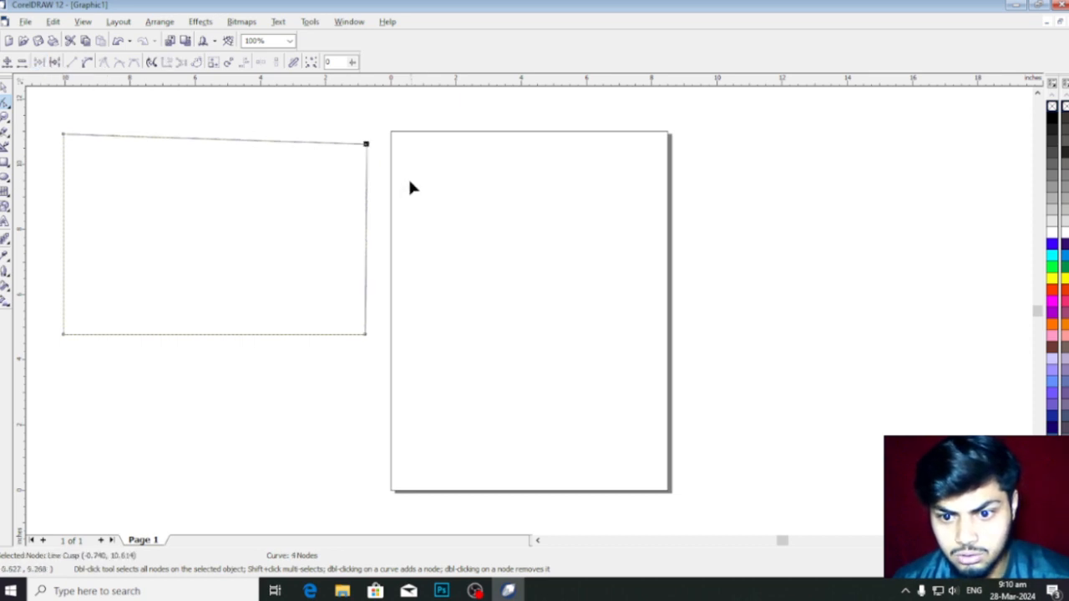
left_click_drag(368, 145, 368, 138)
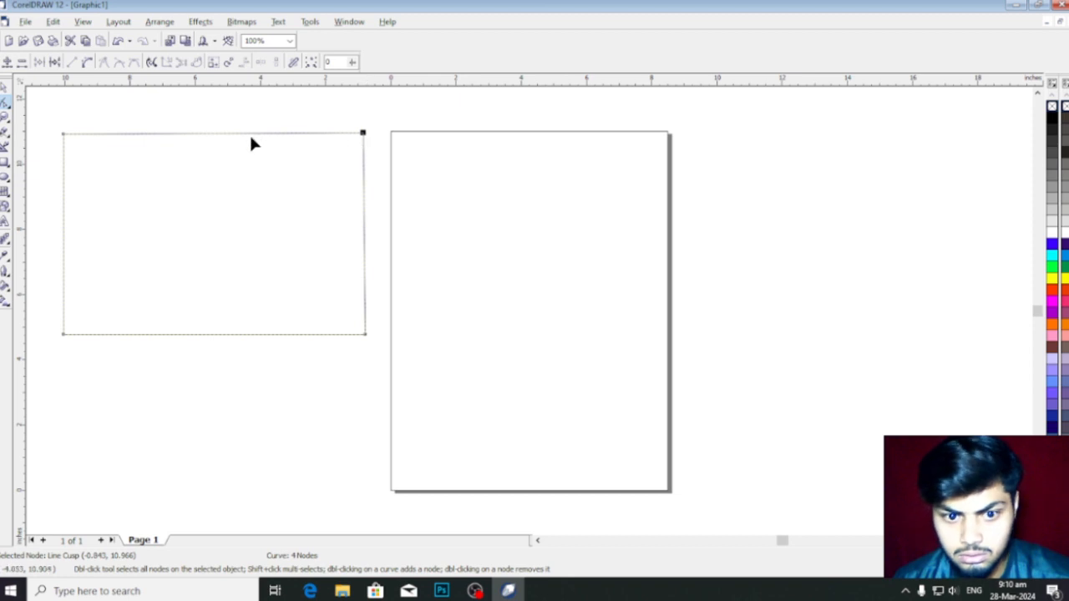
Apply Convert Line To Curve to the shape's two upper corner nodes, making the top and left edges bendable
left_click(117, 110)
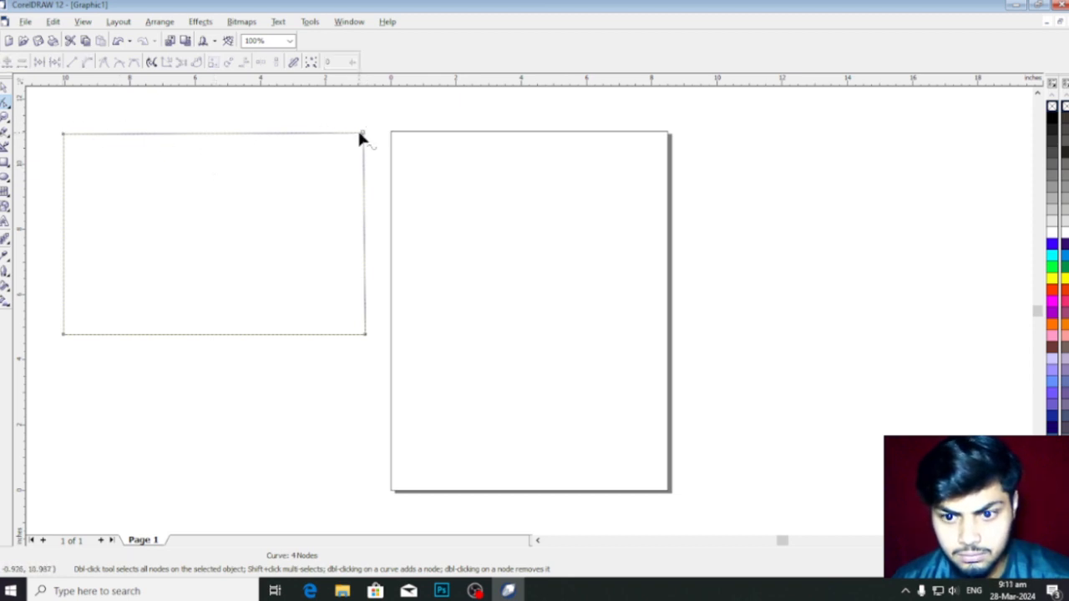
left_click_drag(363, 135, 362, 132)
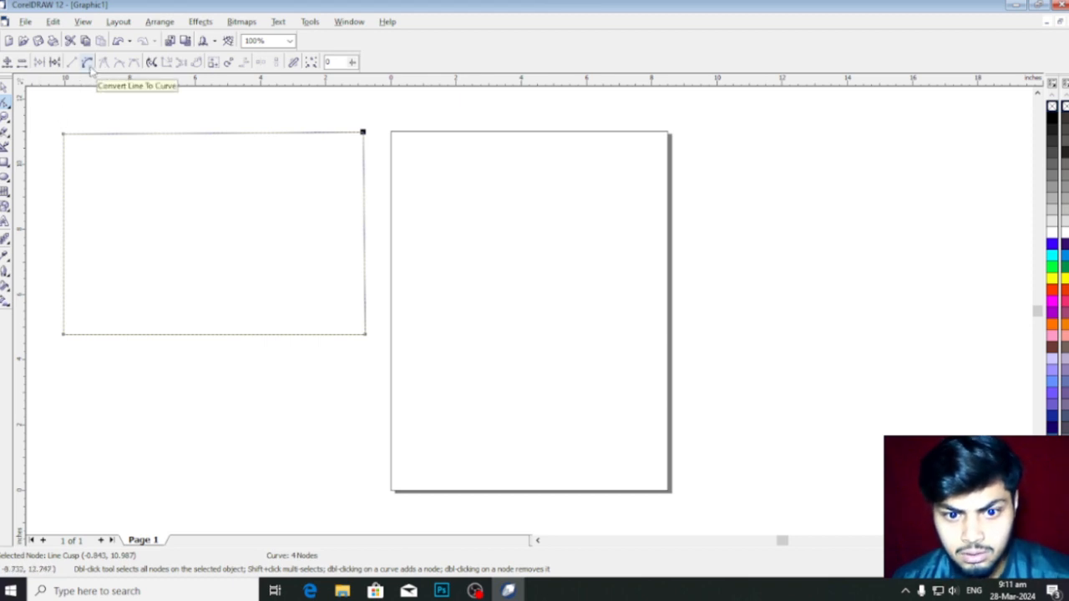
left_click_drag(45, 115, 384, 149)
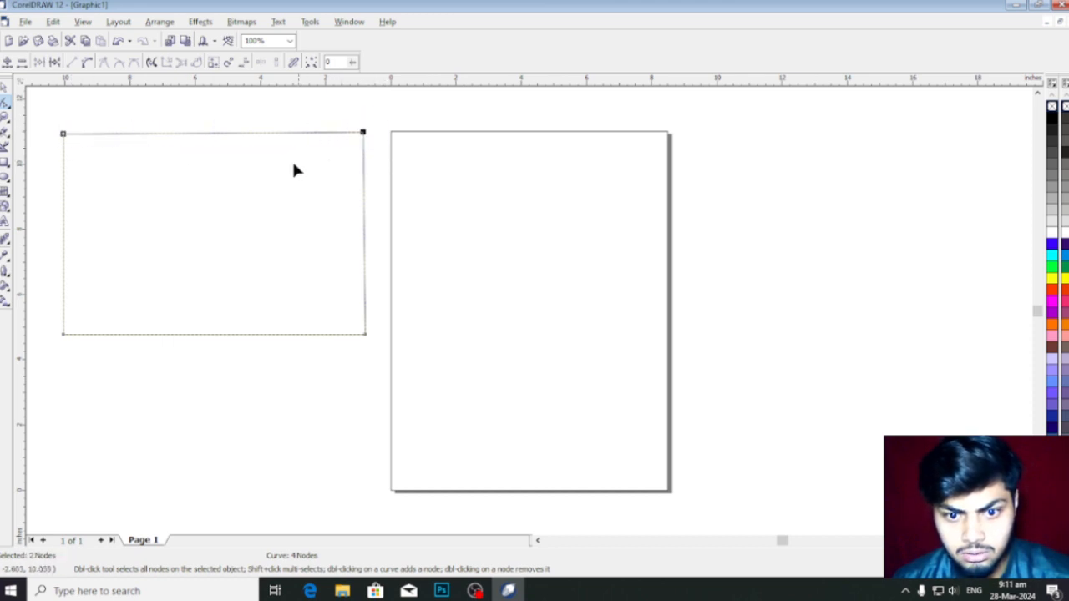
left_click(87, 62)
Bend the top and left edges into S-shaped waves by adjusting the corner nodes' control handles
left_click(64, 133)
left_click_drag(162, 133, 143, 204)
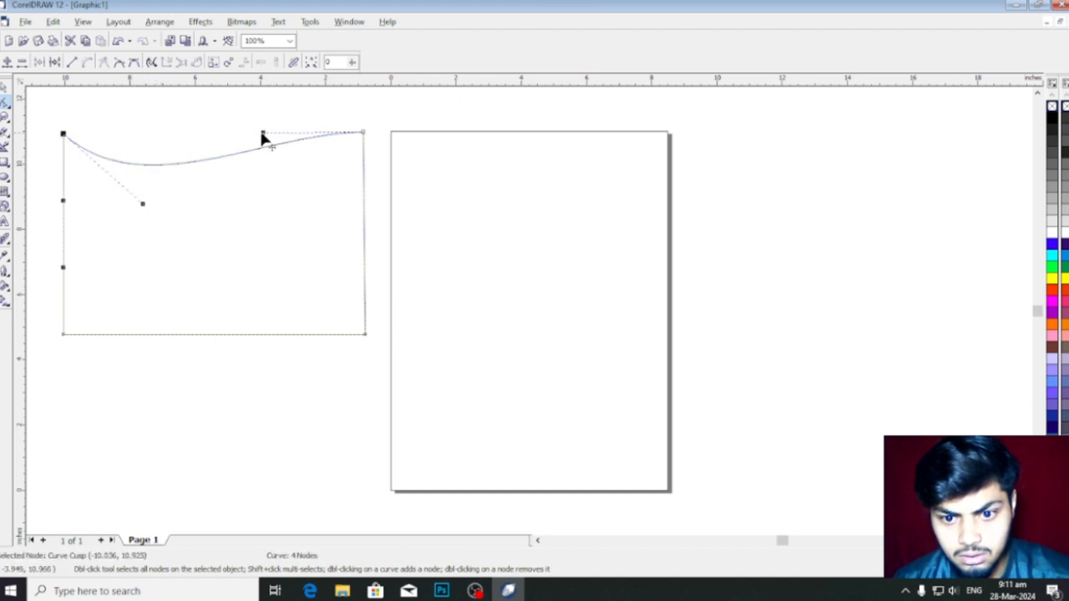
left_click_drag(264, 132, 330, 87)
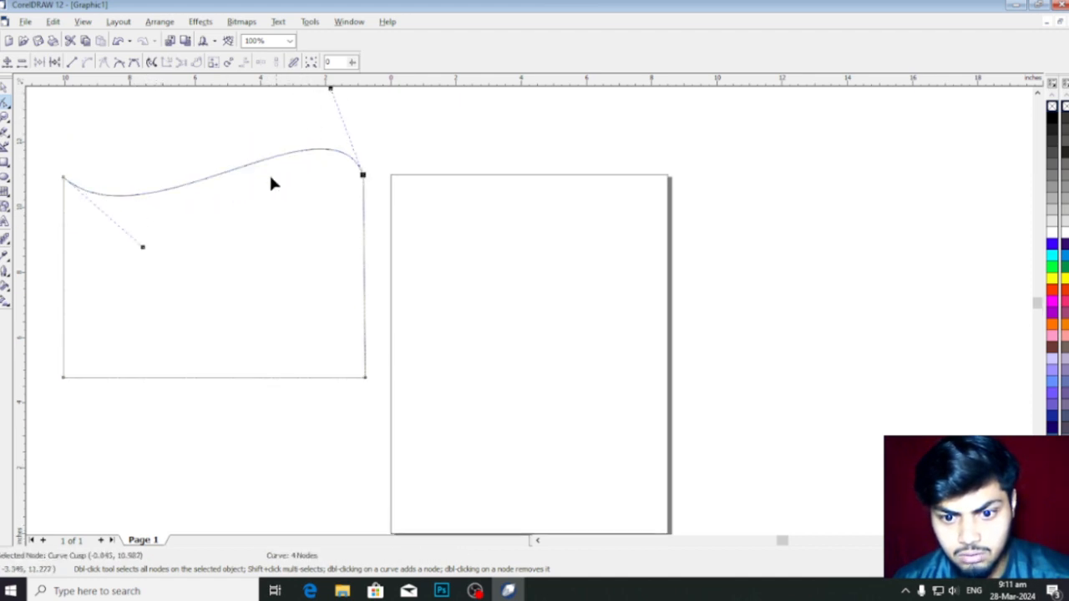
left_click_drag(144, 248, 105, 292)
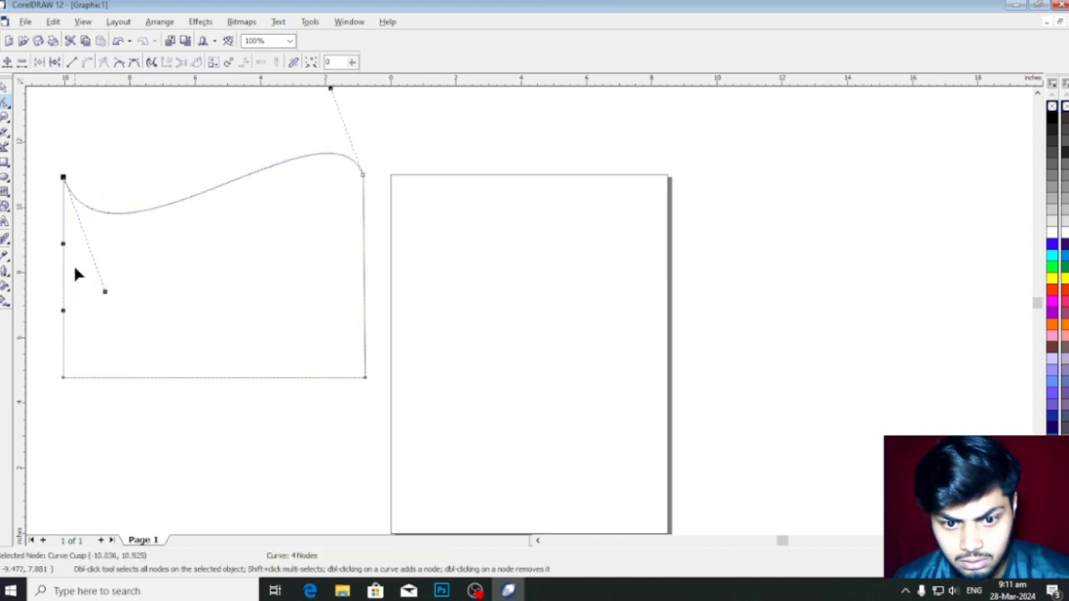
left_click_drag(65, 248, 112, 225)
left_click_drag(214, 310, 292, 350)
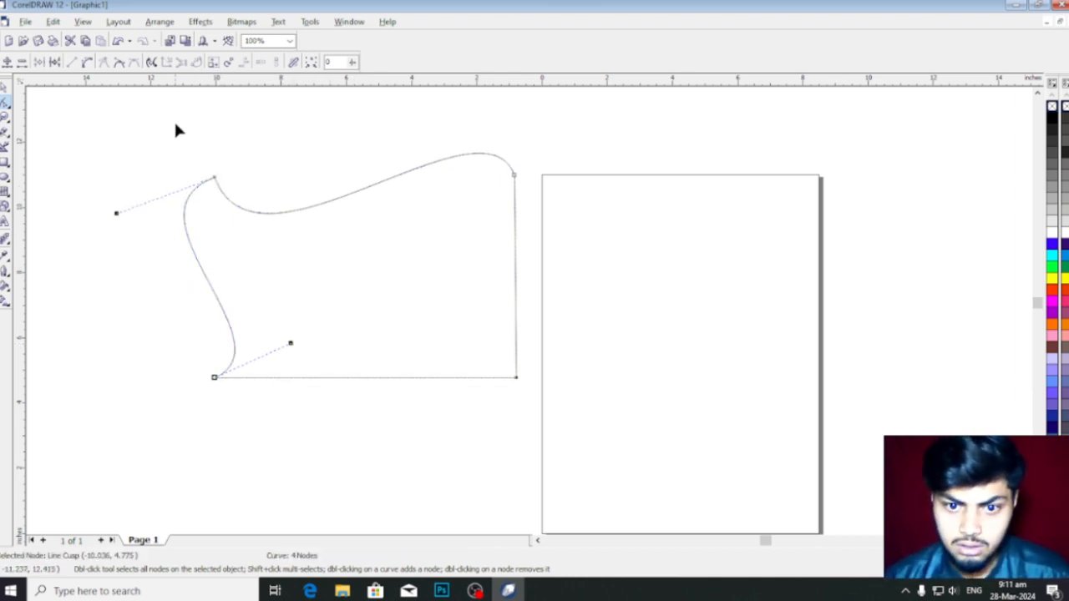
Apply Convert Curve To Line to the two upper corner nodes to straighten the wavy top and left edges
left_click_drag(88, 125, 570, 211)
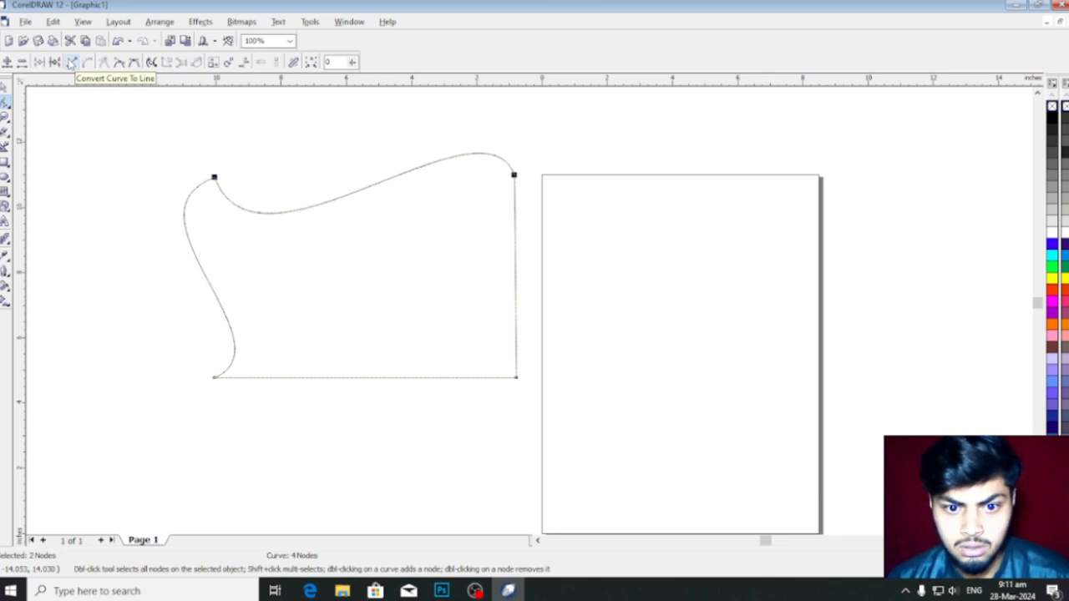
left_click(71, 63)
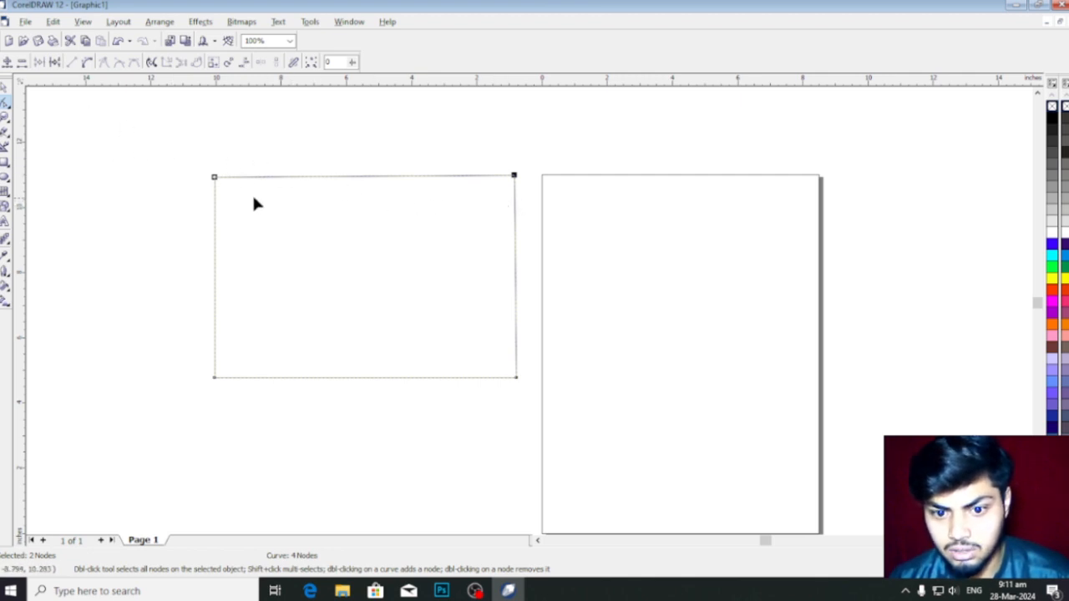
left_click(138, 156)
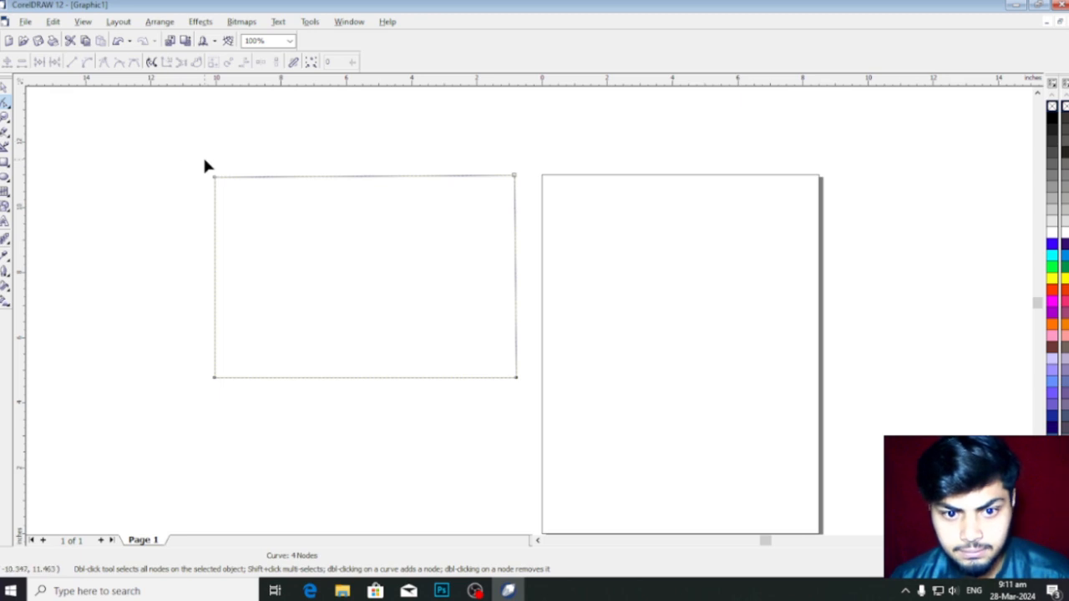
Delete the four-node shape and draw a near-circular ellipse about 8.9 by 8.7 inches beside the page
left_click_drag(195, 153, 565, 437)
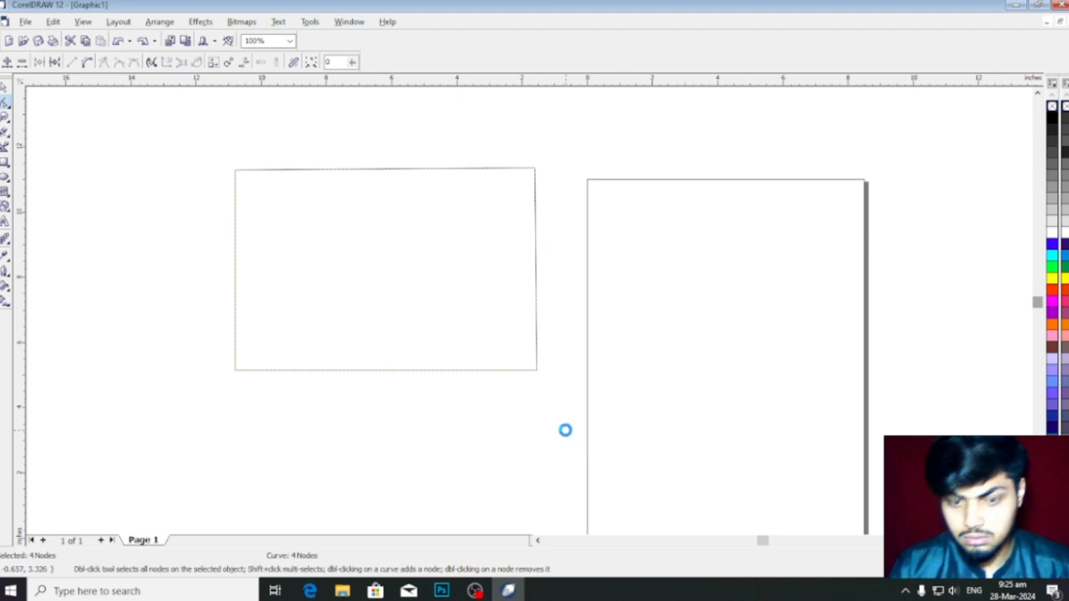
key("Delete")
left_click(5, 176)
left_click_drag(128, 139, 415, 421)
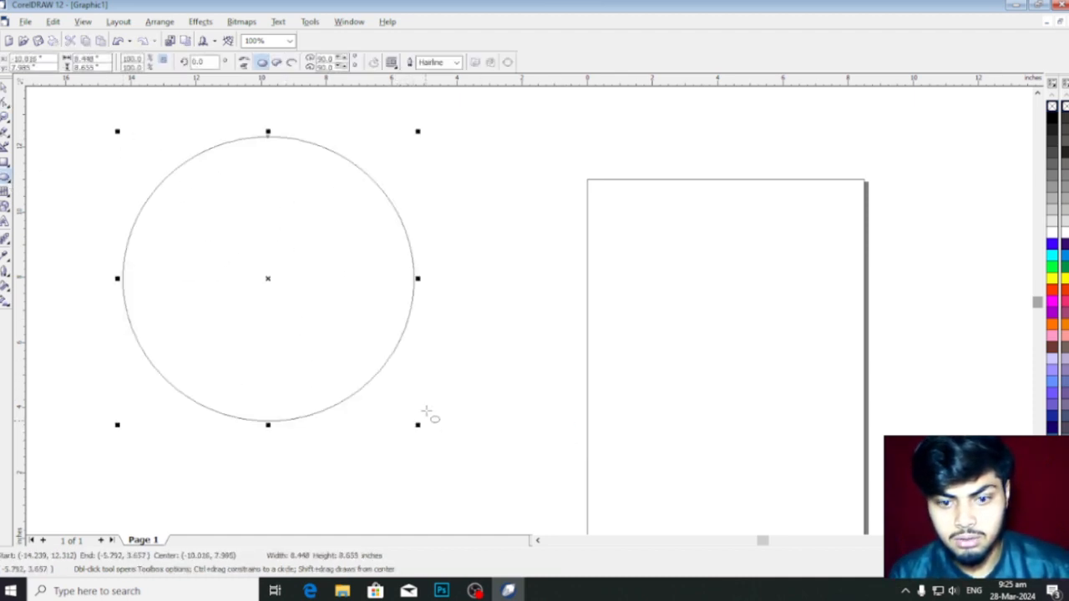
Convert the ellipse to curves for node editing with the Shape tool
left_click(5, 101)
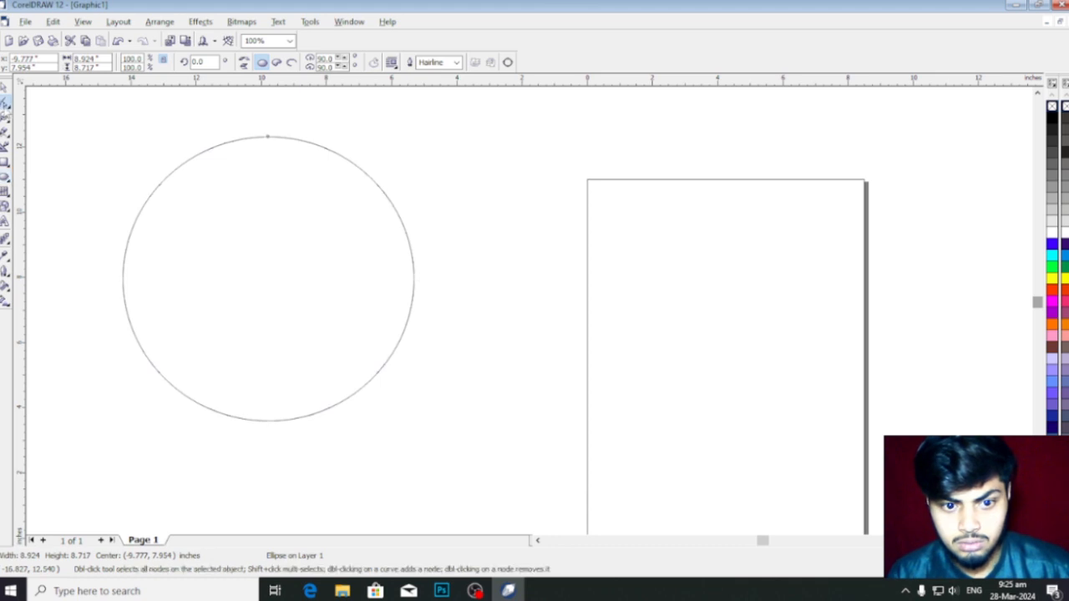
left_click(507, 62)
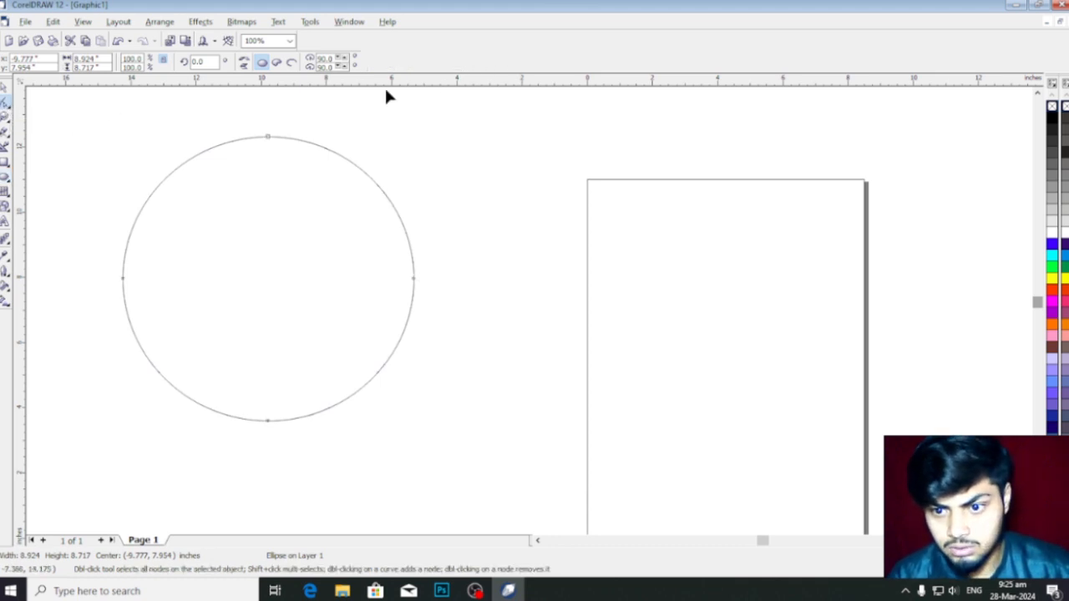
key("ctrl+q")
Slightly shorten the symmetrical control handles of the ellipse's top node
left_click_drag(216, 105, 302, 158)
left_click(152, 93)
left_click_drag(208, 101, 406, 227)
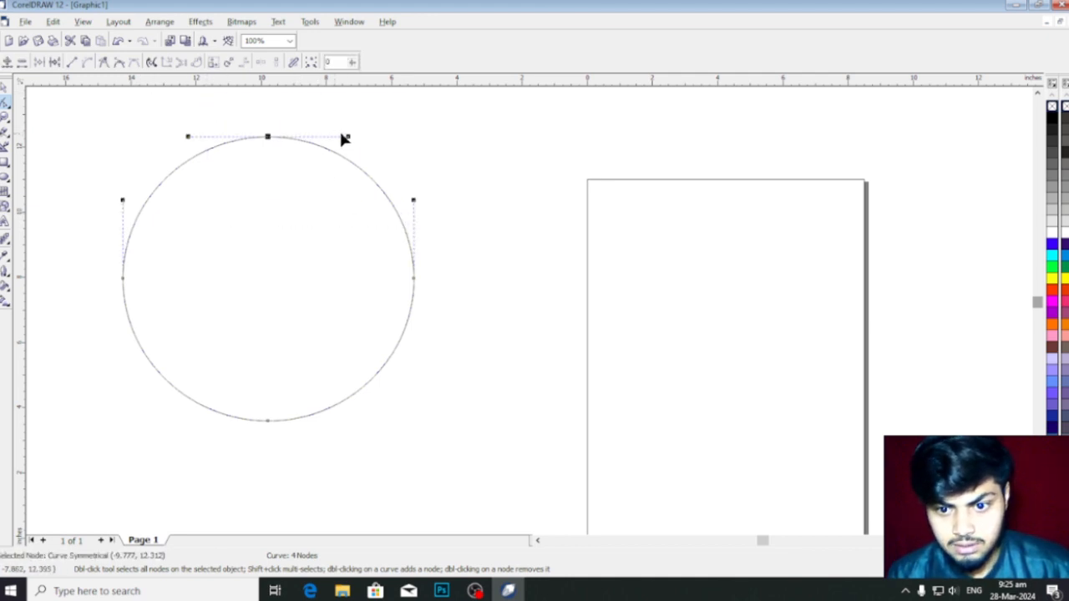
mouse_move(346, 137)
left_mouse_down()
mouse_move(448, 150)
mouse_move(265, 167)
mouse_move(473, 178)
mouse_move(235, 159)
mouse_move(162, 167)
mouse_move(345, 198)
mouse_move(382, 155)
mouse_move(365, 121)
mouse_move(312, 132)
mouse_move(339, 137)
left_mouse_up()
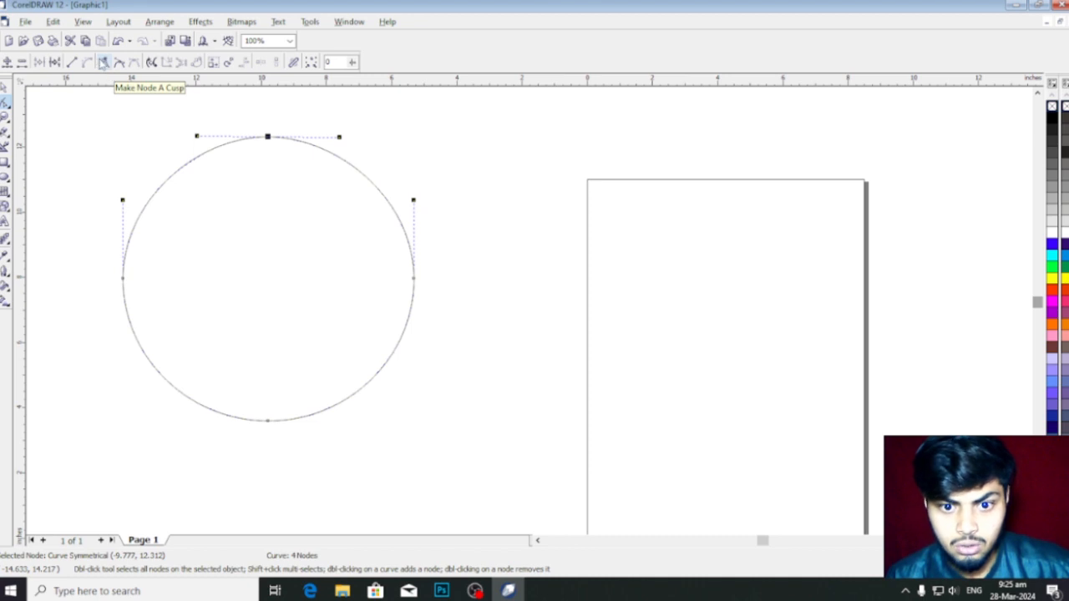
Make the top node a cusp and lengthen its right and left control handles independently
left_click(103, 63)
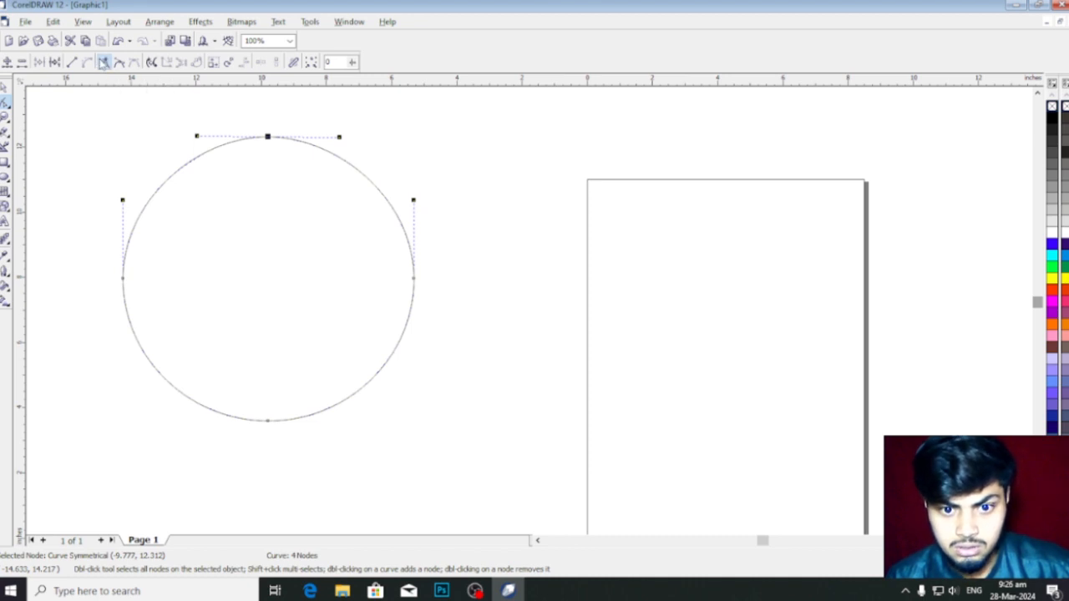
left_click_drag(340, 137, 366, 140)
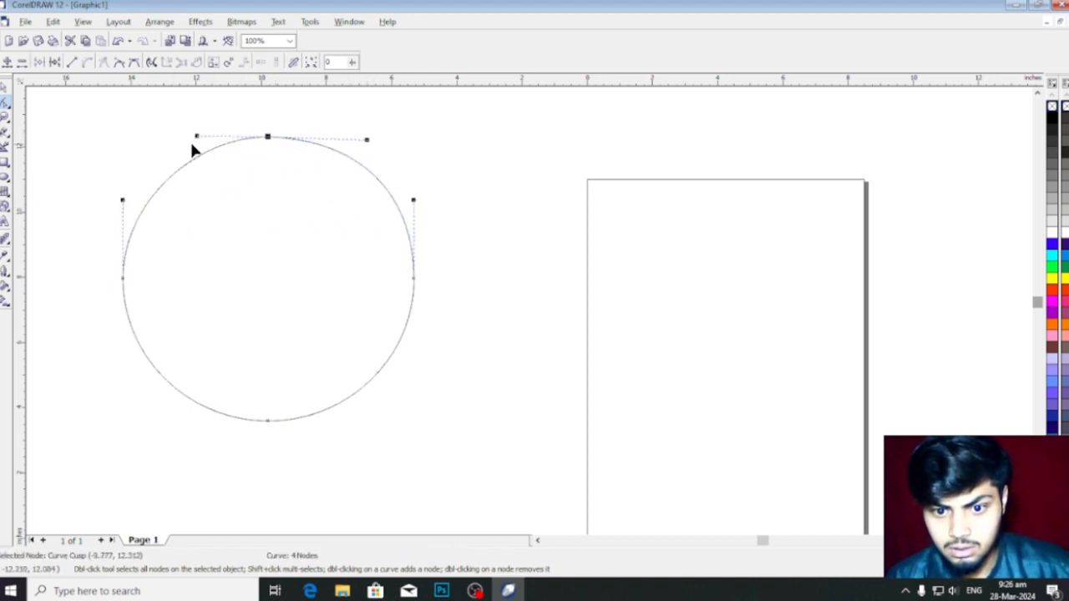
left_click_drag(197, 138, 157, 138)
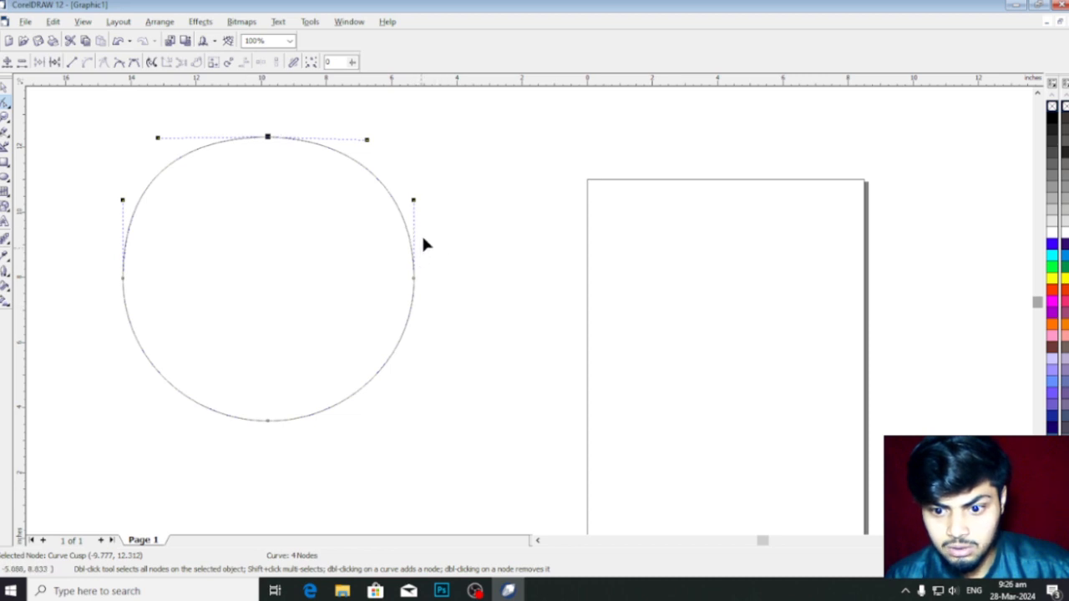
Try bending the curve around the right-hand symmetrical node by swinging its handles, and undo the changes
left_click_drag(414, 203, 464, 261)
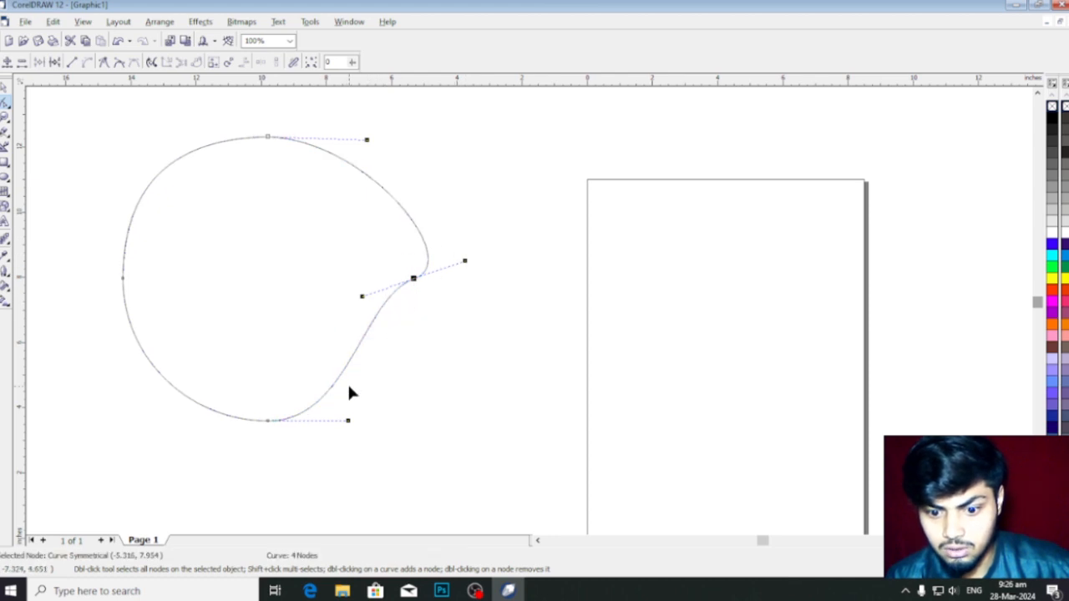
left_click_drag(363, 298, 402, 324)
left_click_drag(393, 258, 451, 297)
key("ctrl+z")
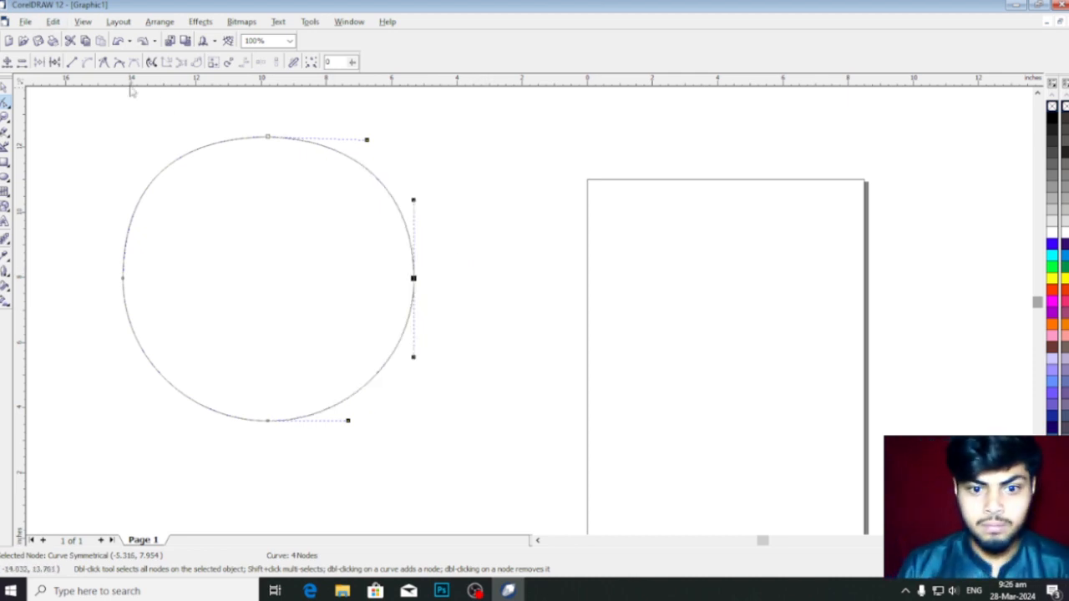
Try the smooth node type on the top node by adjusting its control handles, and undo the changes
left_click_drag(225, 115, 325, 178)
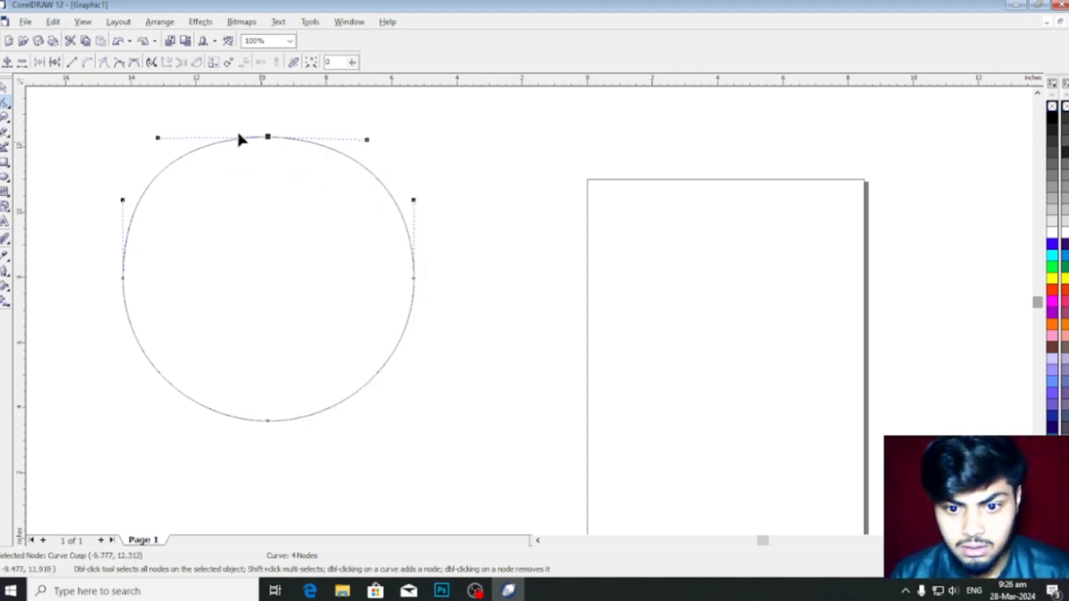
left_click(117, 64)
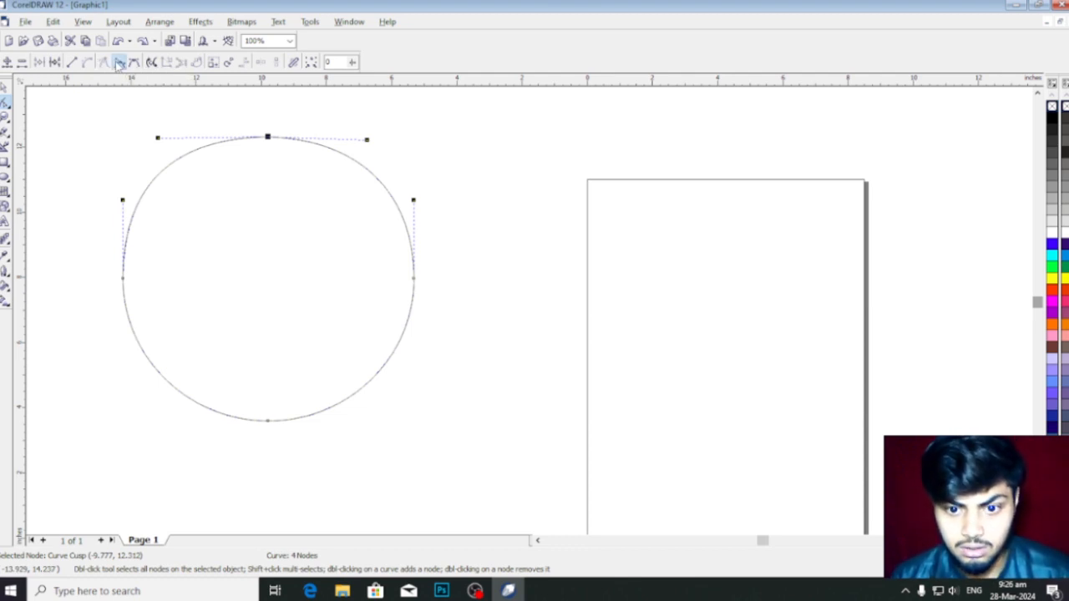
left_click_drag(372, 140, 400, 142)
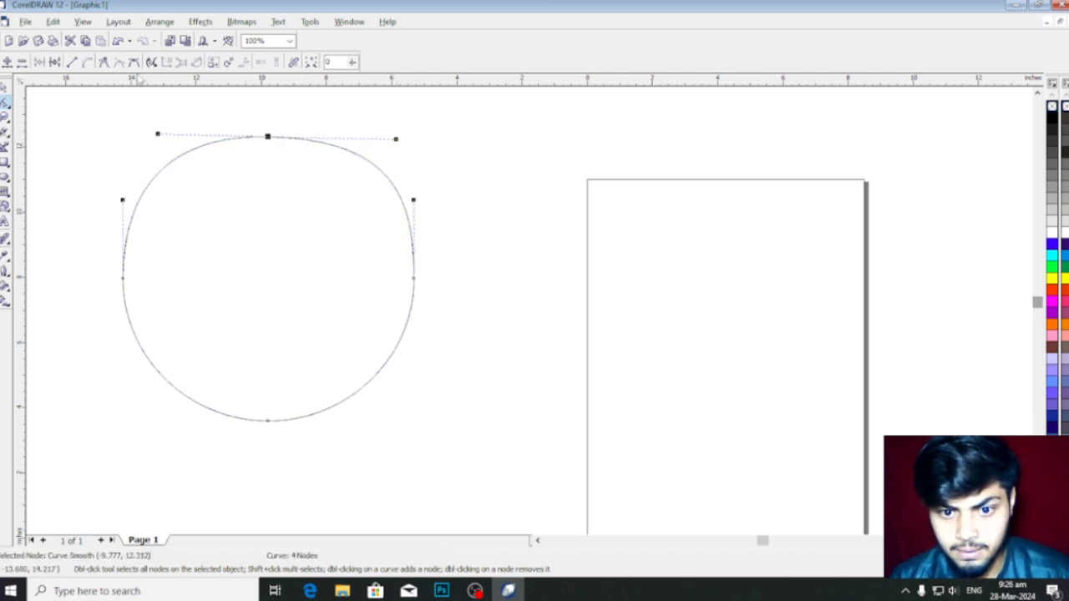
left_click_drag(158, 135, 152, 212)
left_click_drag(461, 213, 514, 216)
key("ctrl+z")
key("ctrl+z")
key("ctrl+z")
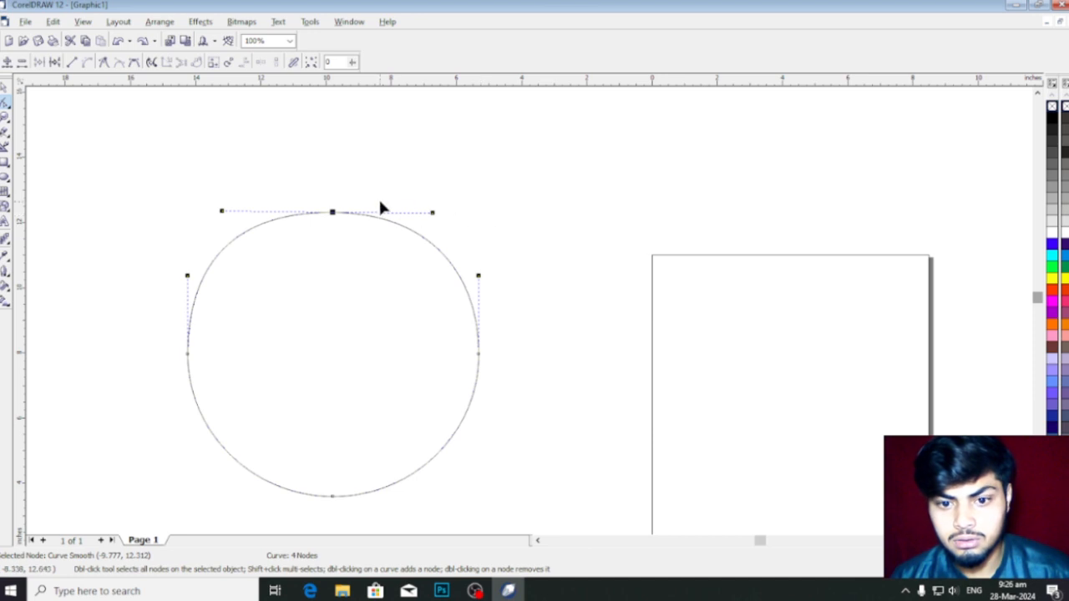
Make the top node symmetrical and pull its control handles in close to the node, giving the shape a pointed top
left_click_drag(251, 150, 464, 294)
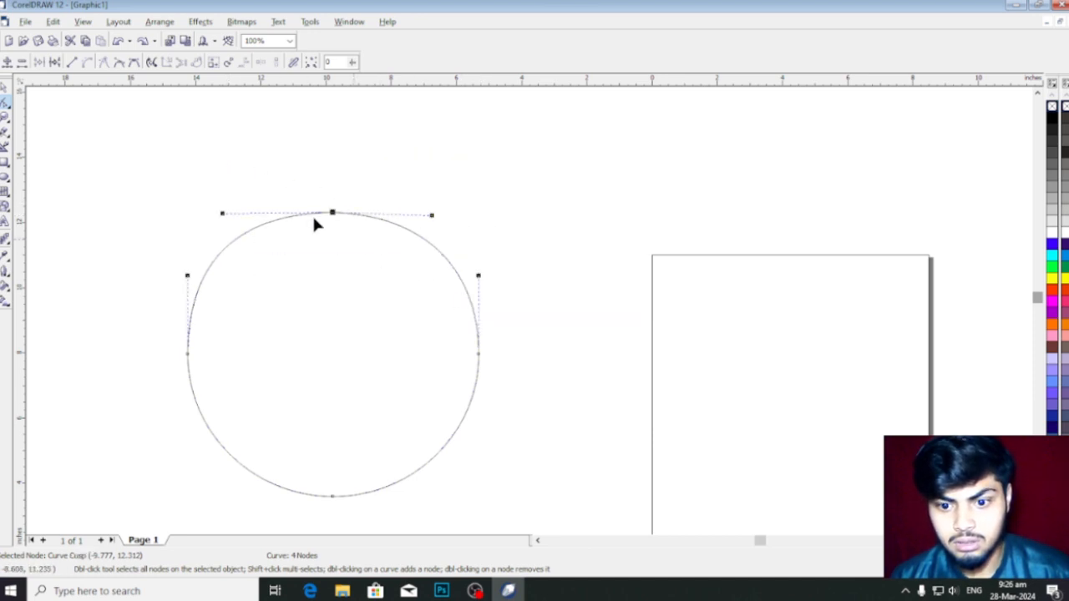
left_click(133, 63)
left_click_drag(438, 214, 337, 216)
key("Escape")
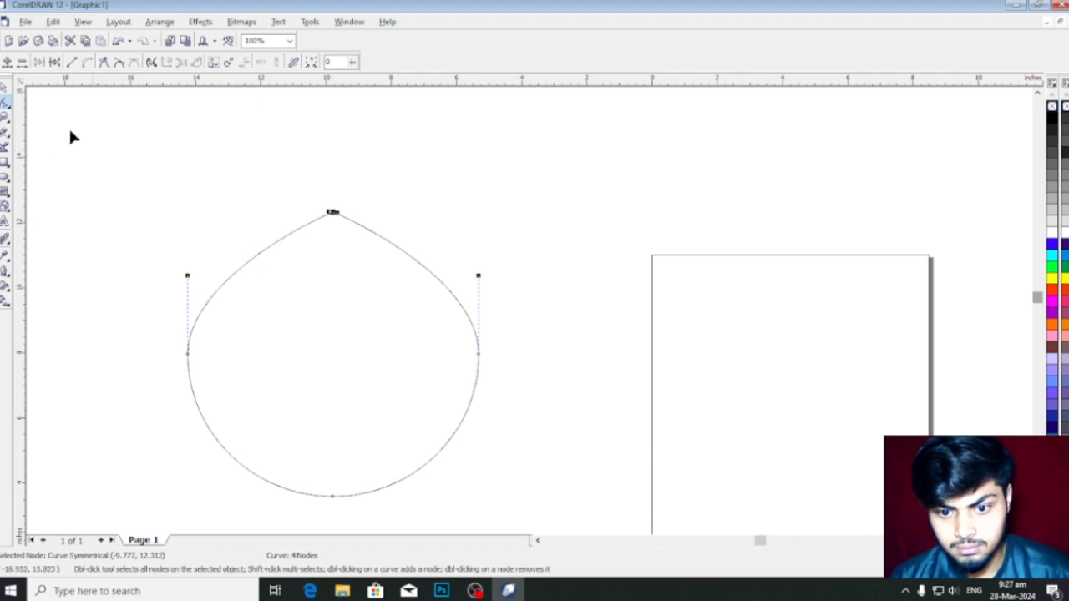
left_click(4, 86)
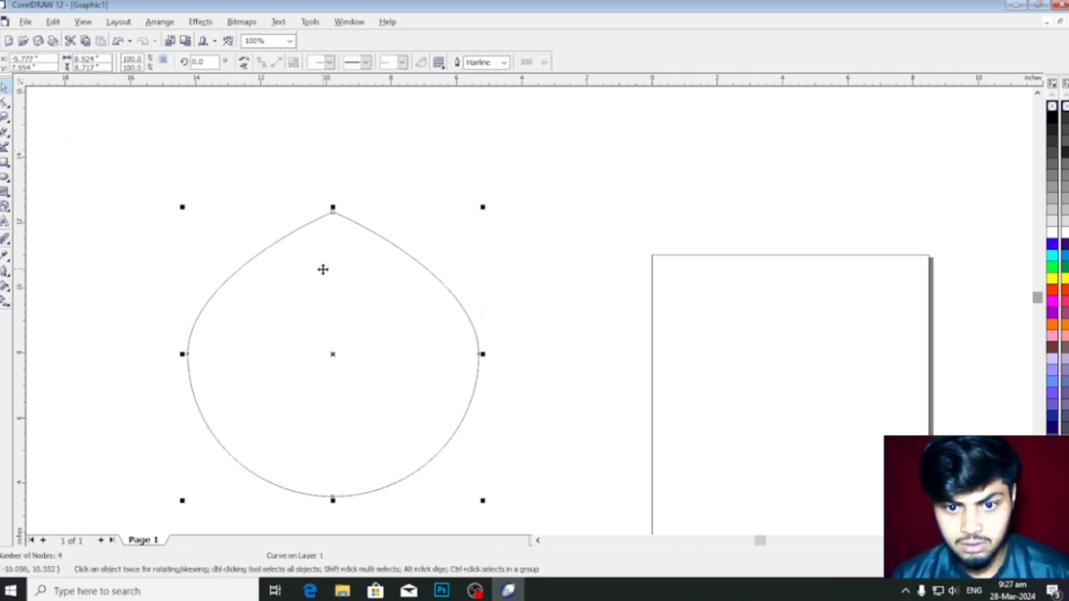
key("ctrl+z")
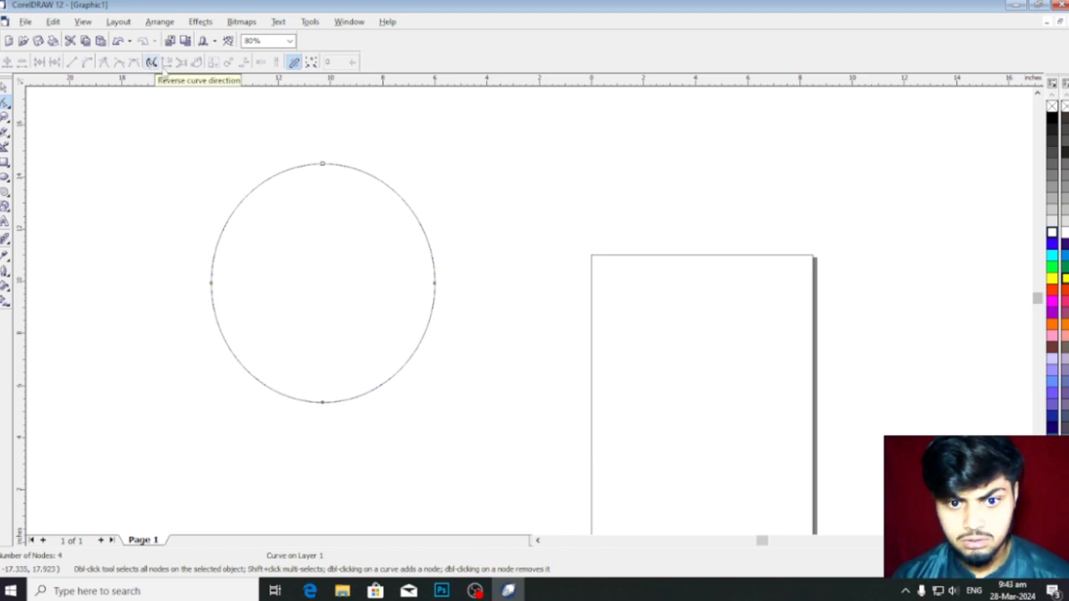
Break the ellipse's curve at its top node, pull the loose end downward, and undo that move
left_click_drag(290, 142, 375, 192)
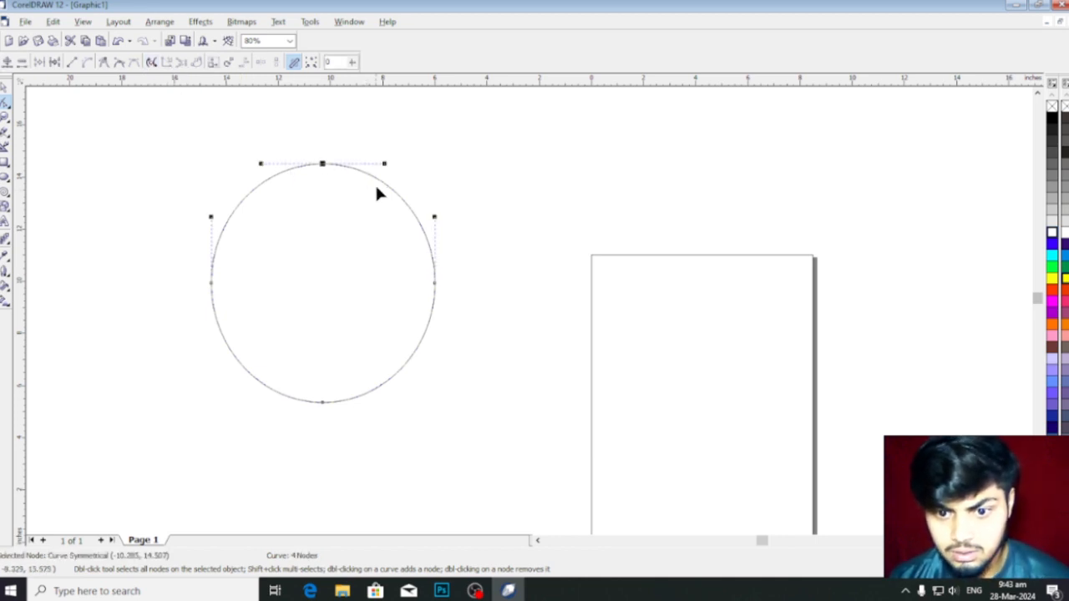
left_click(55, 63)
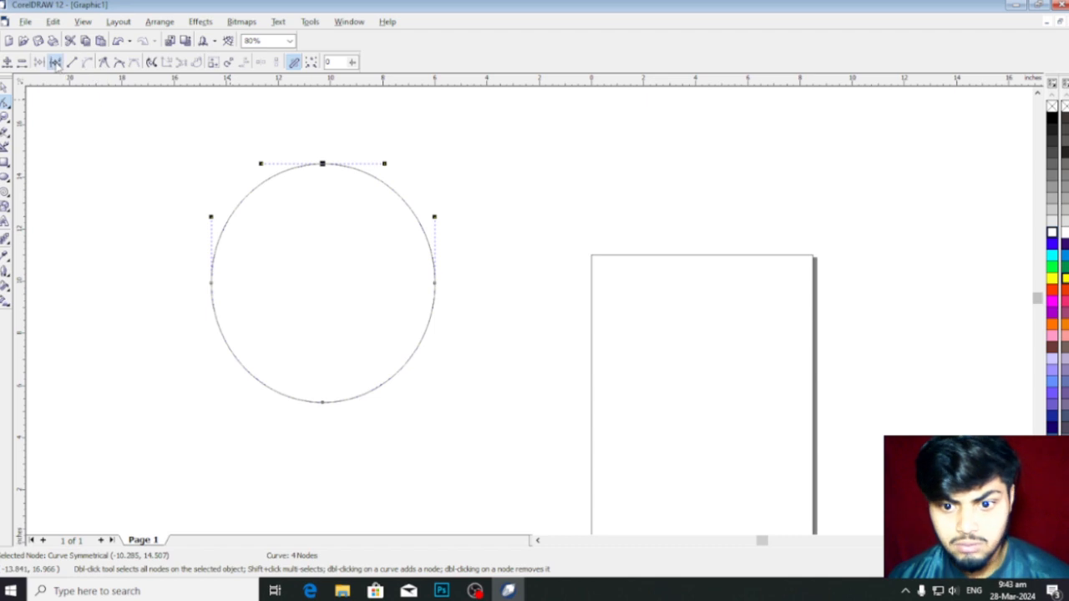
left_click_drag(322, 165, 322, 181)
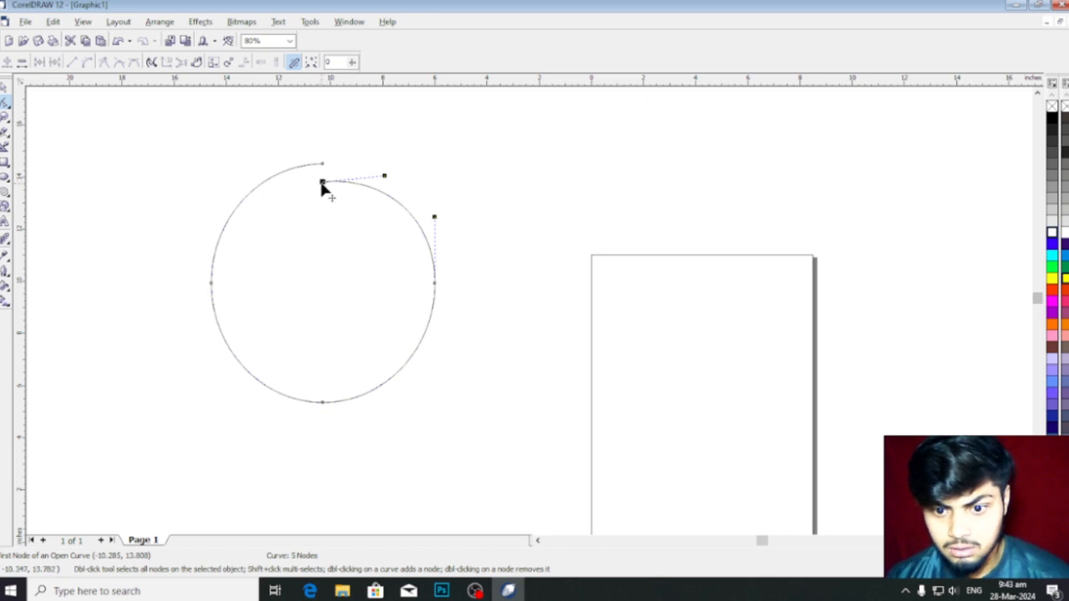
key("ctrl+z")
Join the two overlapping nodes at the top of the ellipse and break the curve there again
left_click_drag(286, 125, 354, 189)
left_click(317, 161)
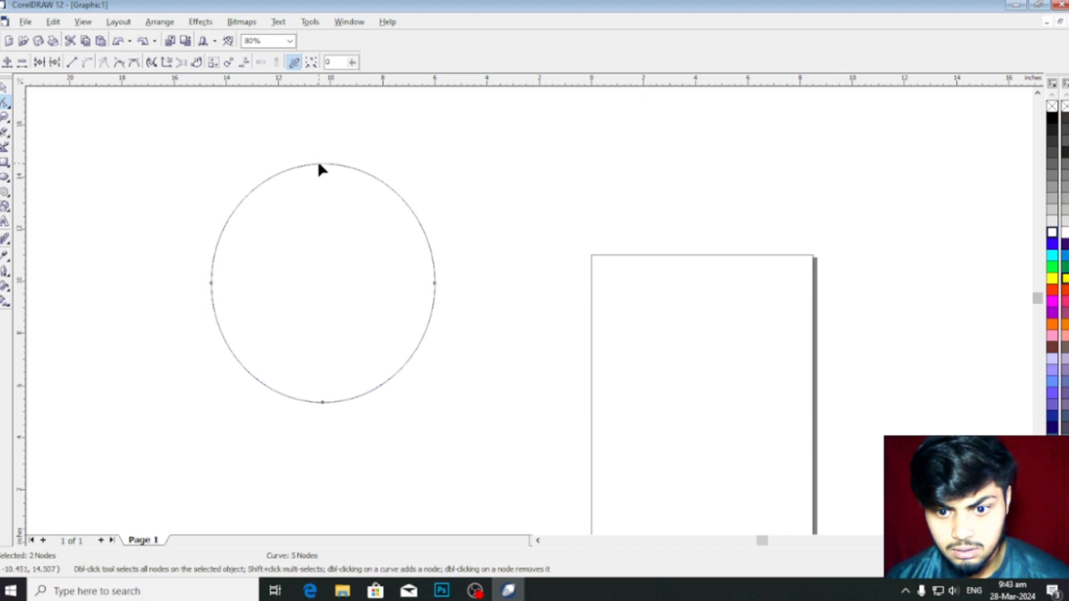
left_click_drag(292, 137, 346, 182)
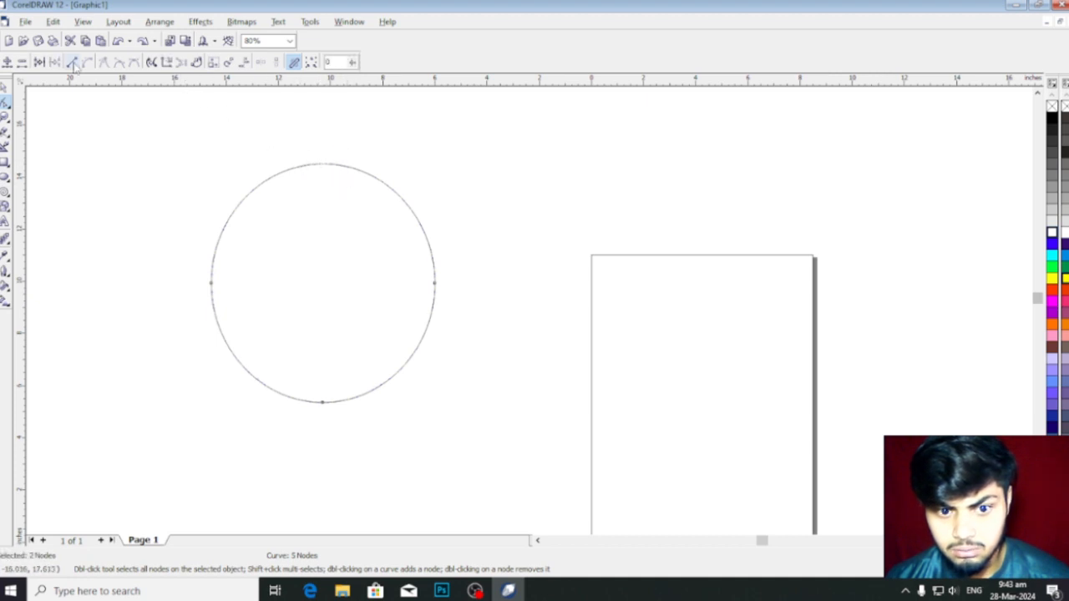
left_click(41, 63)
left_click(53, 62)
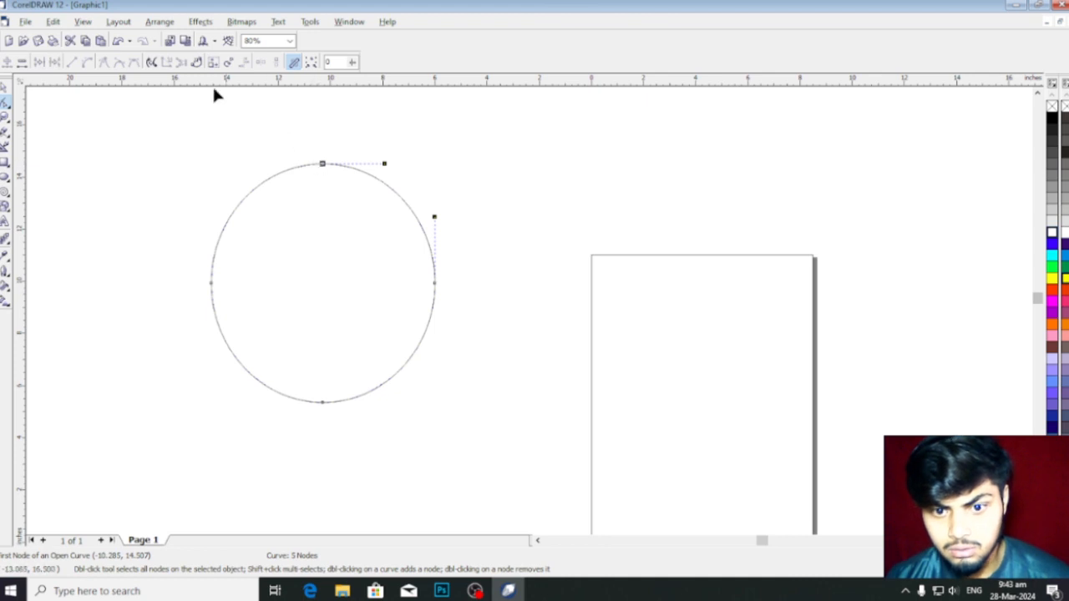
Reverse the open curve's direction and close it by merging its end nodes at the top
left_click(152, 62)
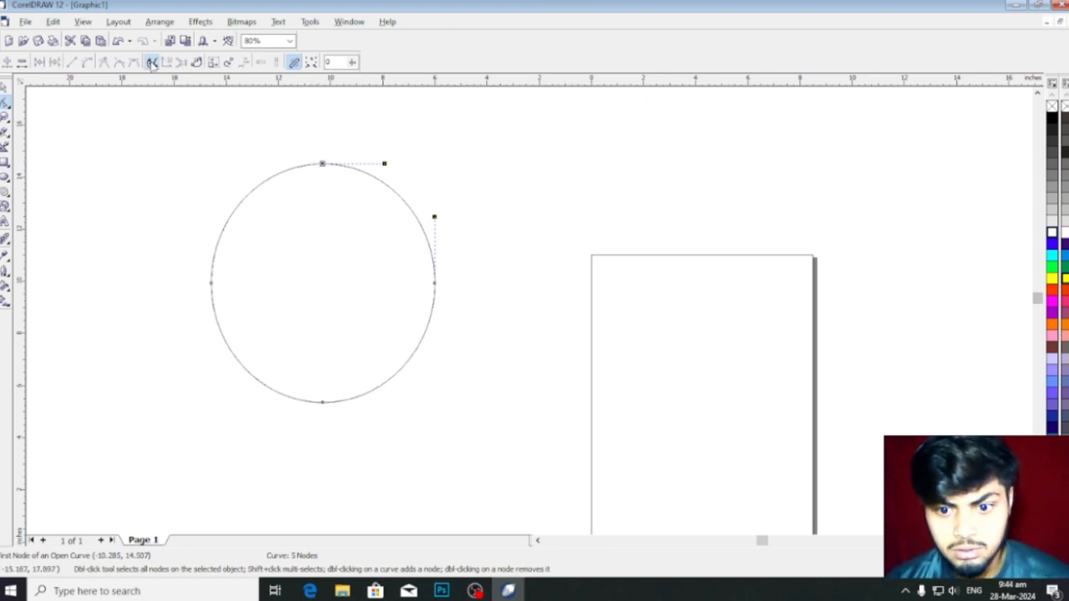
left_click(324, 167)
mouse_move(322, 168)
left_mouse_down()
mouse_move(302, 202)
mouse_move(310, 144)
mouse_move(298, 117)
mouse_move(323, 167)
left_mouse_up()
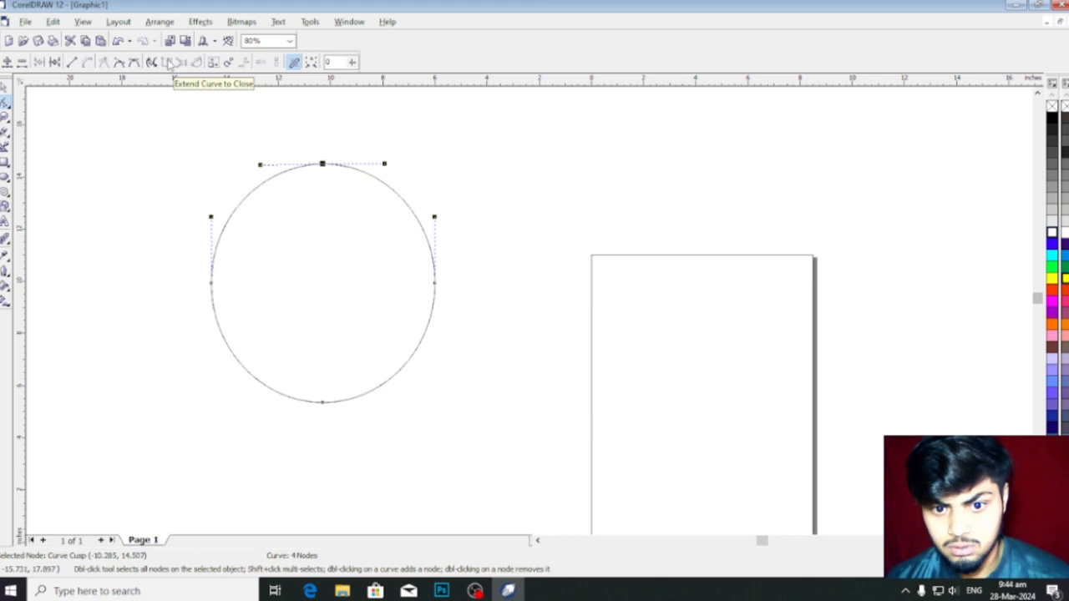
Fill the closed ellipse with cyan
left_click(381, 241)
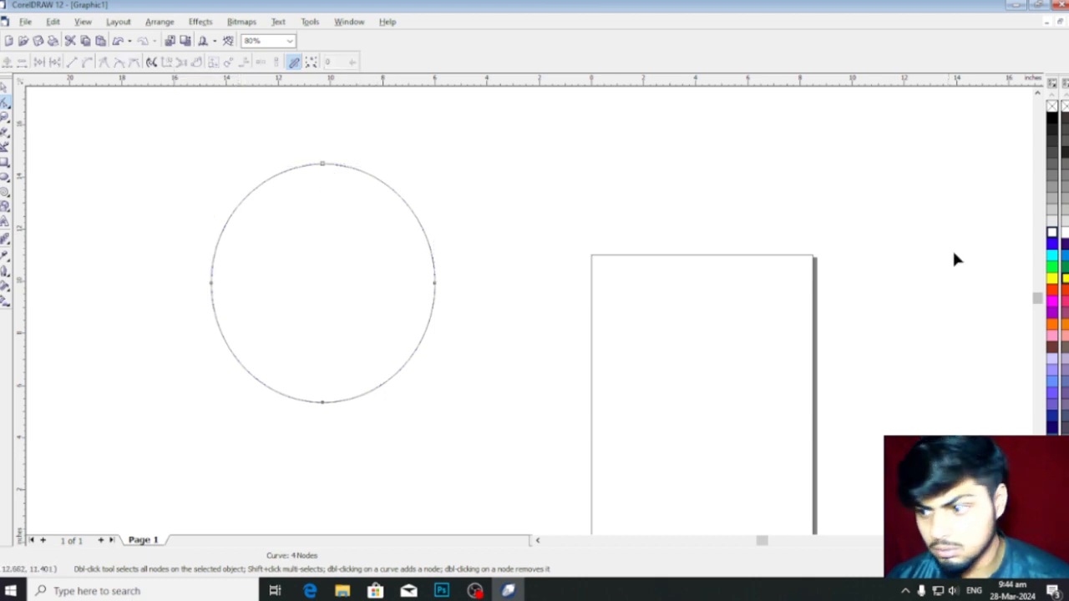
left_click(1051, 254)
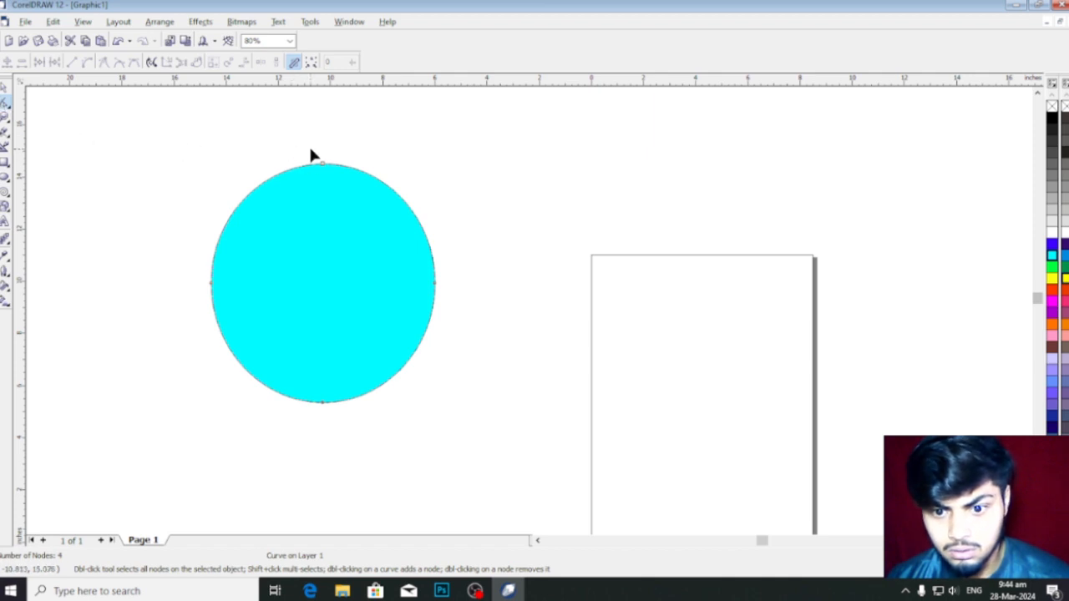
Break the filled ellipse at its top node and pull the left-hand loose end up and outward
left_click_drag(310, 153, 350, 193)
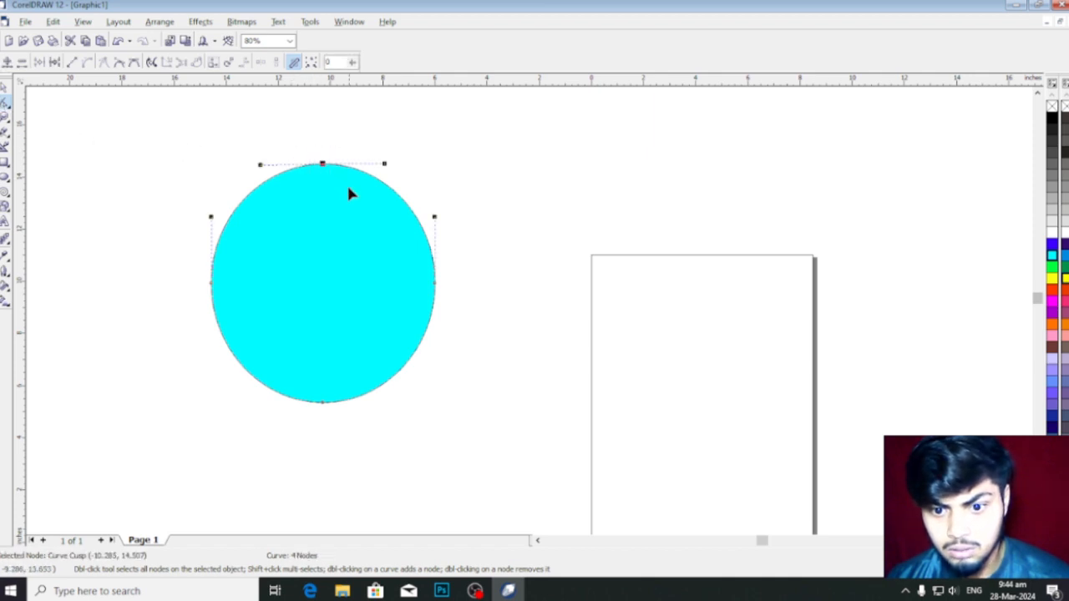
left_click(55, 61)
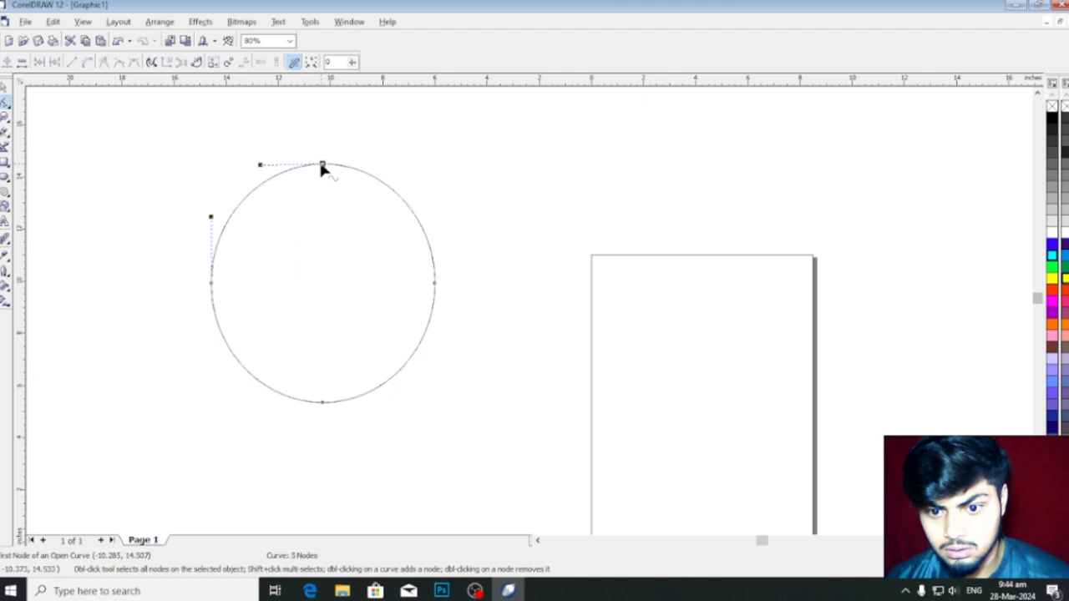
left_click_drag(329, 165, 297, 124)
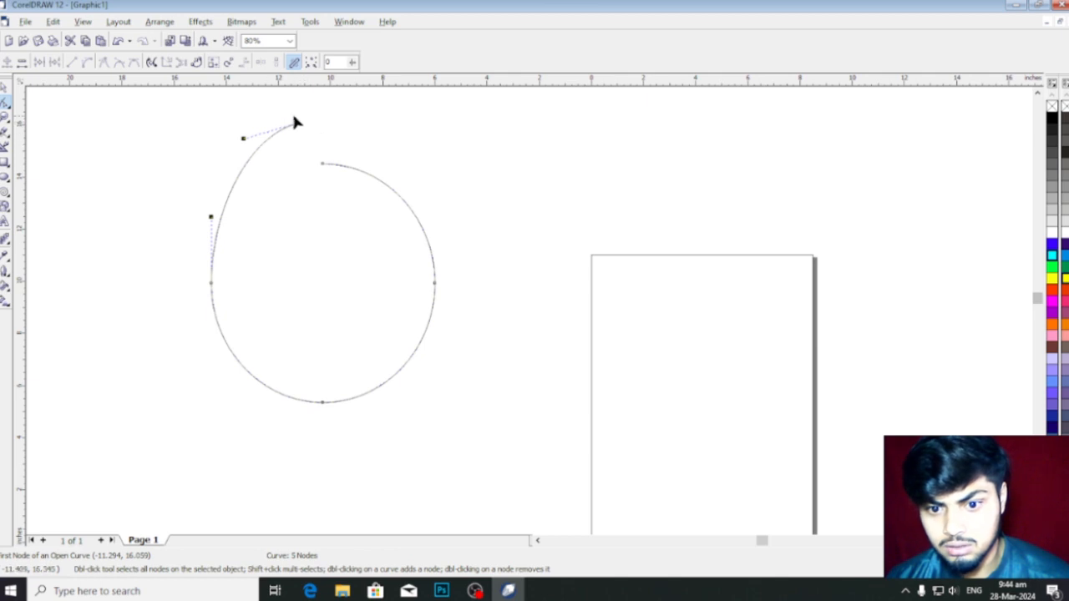
Rejoin the loose end at the ellipse's top node, then break it again and pull the left-hand end up and outward
left_click_drag(298, 126, 324, 164)
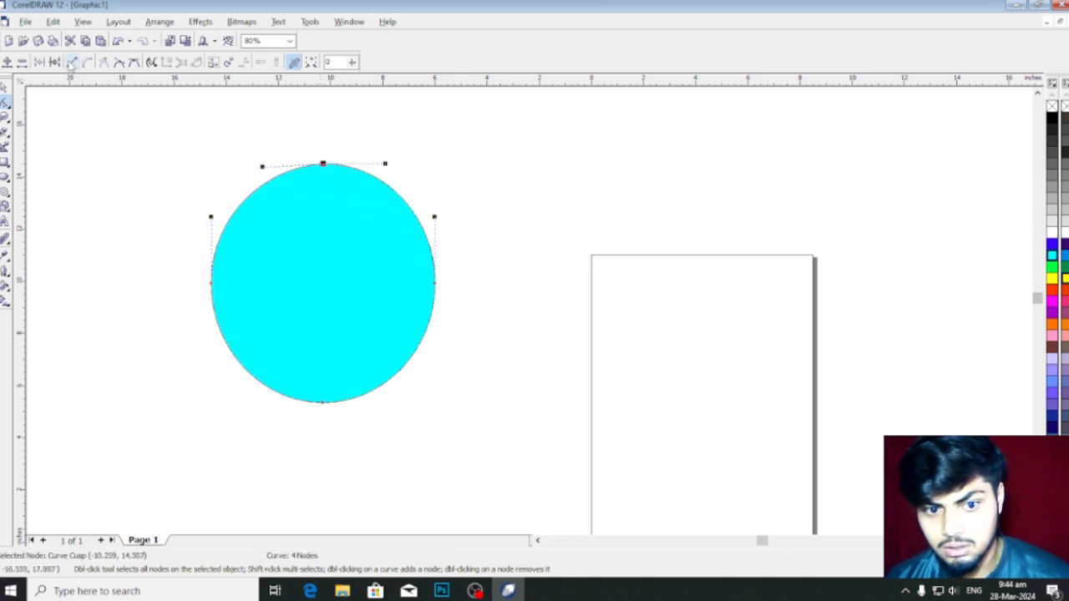
left_click(55, 62)
left_click_drag(323, 164, 290, 123)
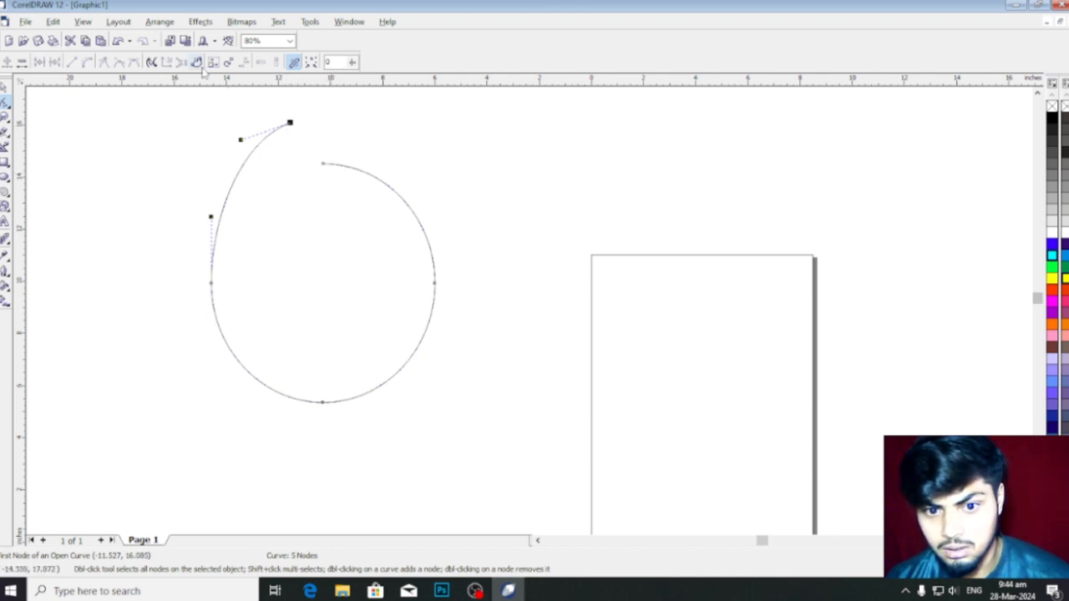
Close the open curve by extending a straight segment between its two end nodes
left_click_drag(335, 168, 338, 171)
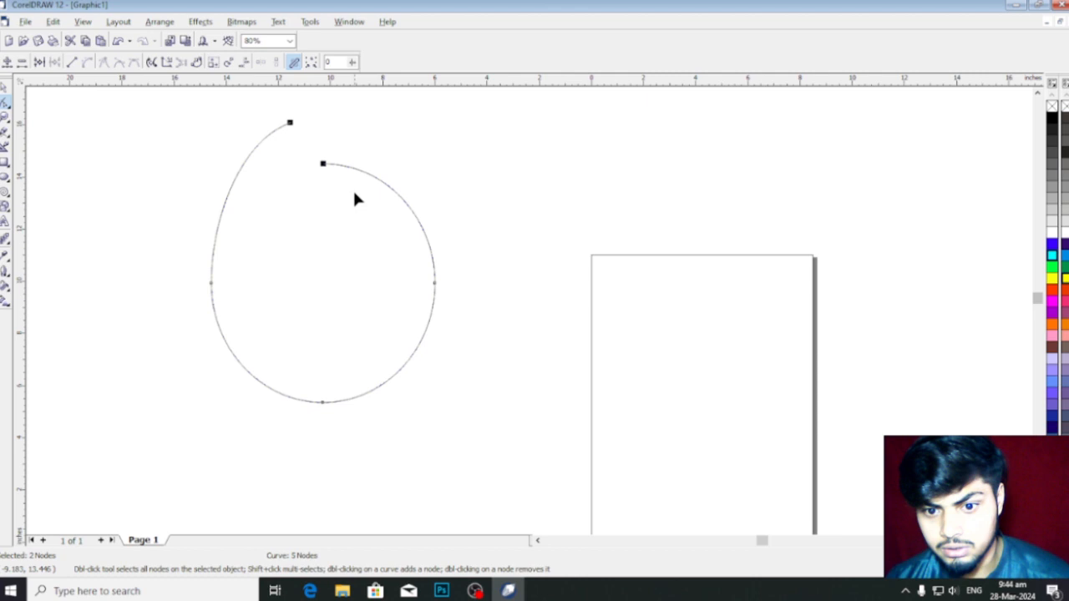
left_click(166, 63)
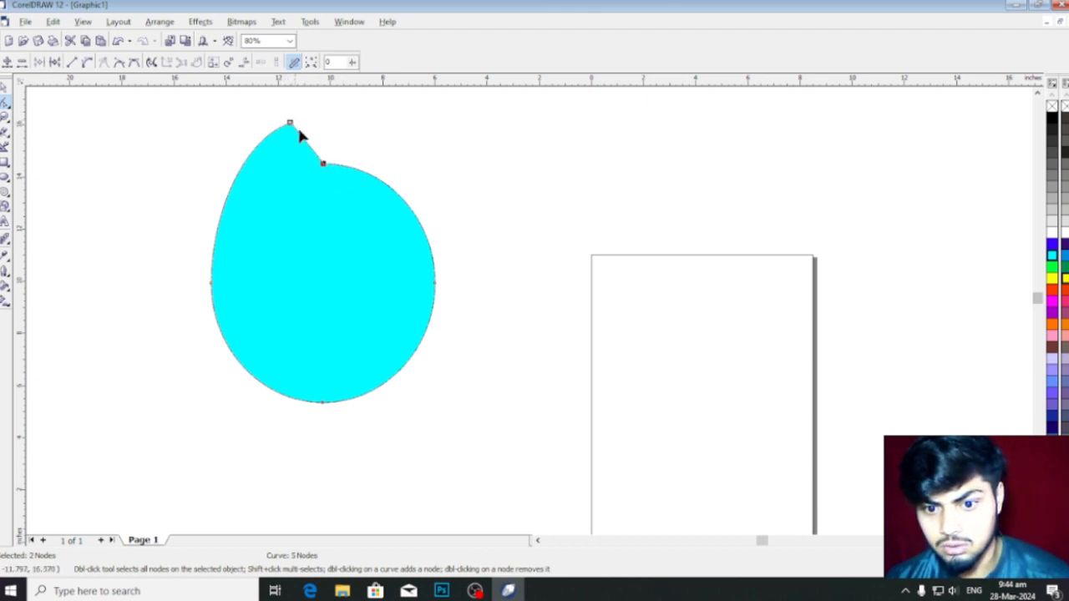
left_click(219, 122)
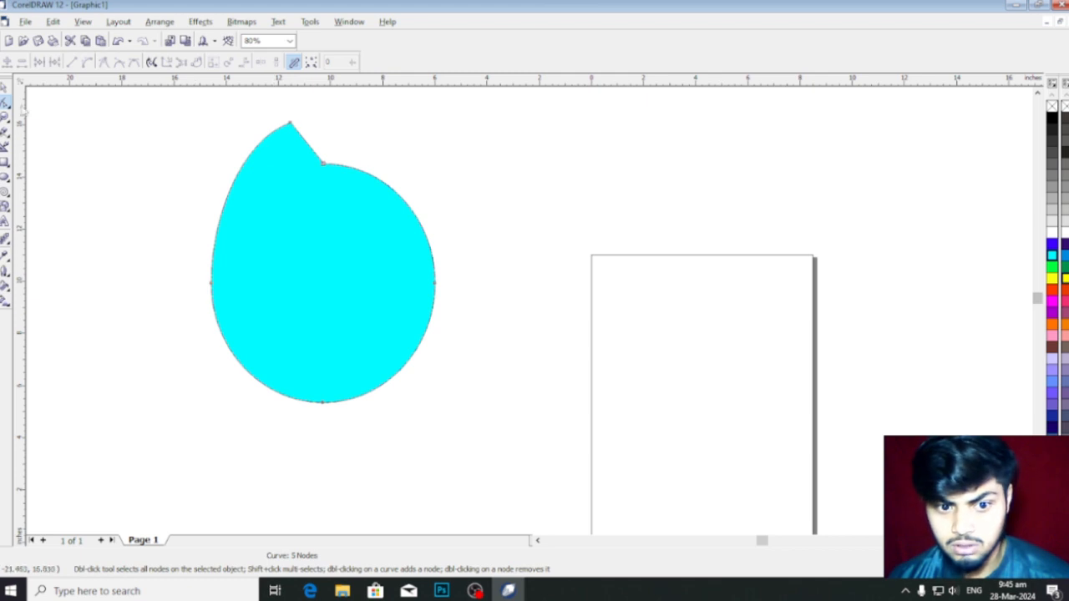
Delete the closed curve and draw an ellipse about 7.7 by 8.7 inches in its place
key("ctrl+a")
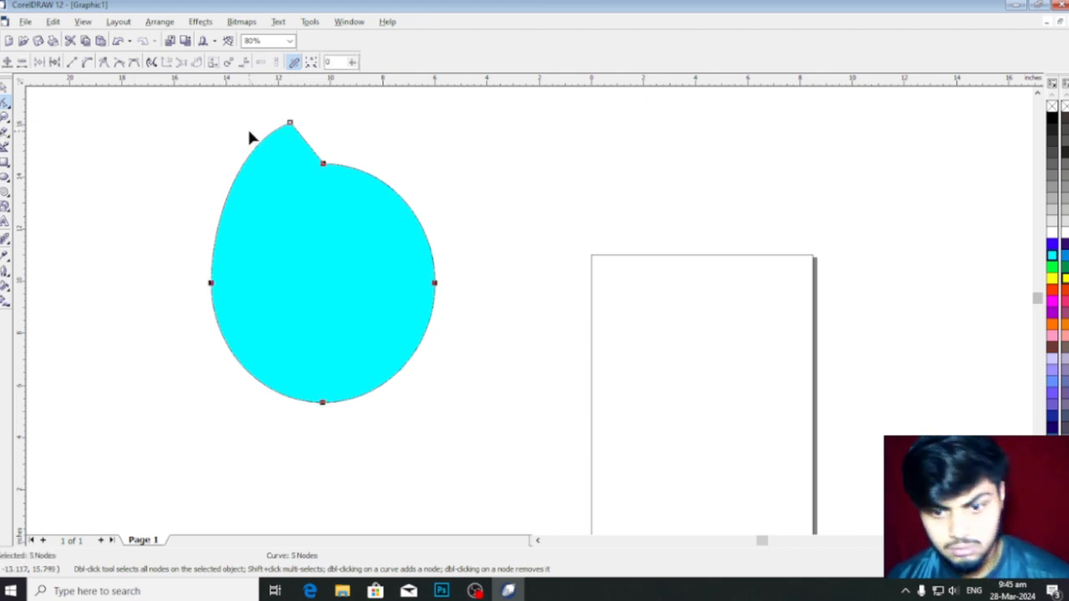
key("Delete")
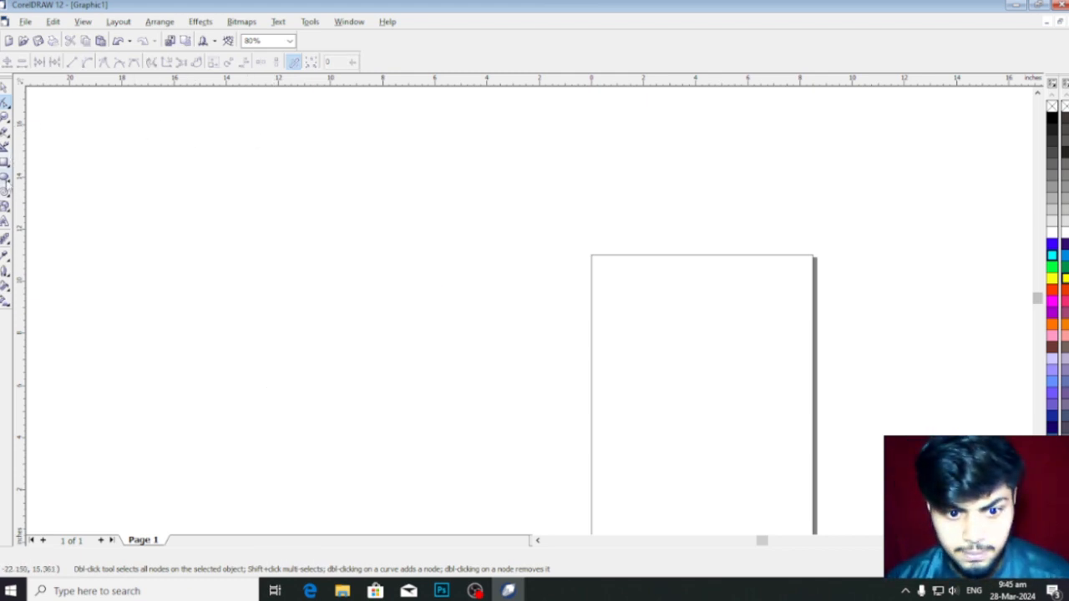
left_click(5, 177)
left_click_drag(153, 134, 359, 365)
Draw a thin horizontal rectangle about 10.6 by 0.44 inches across the upper part of the ellipse
left_click(5, 162)
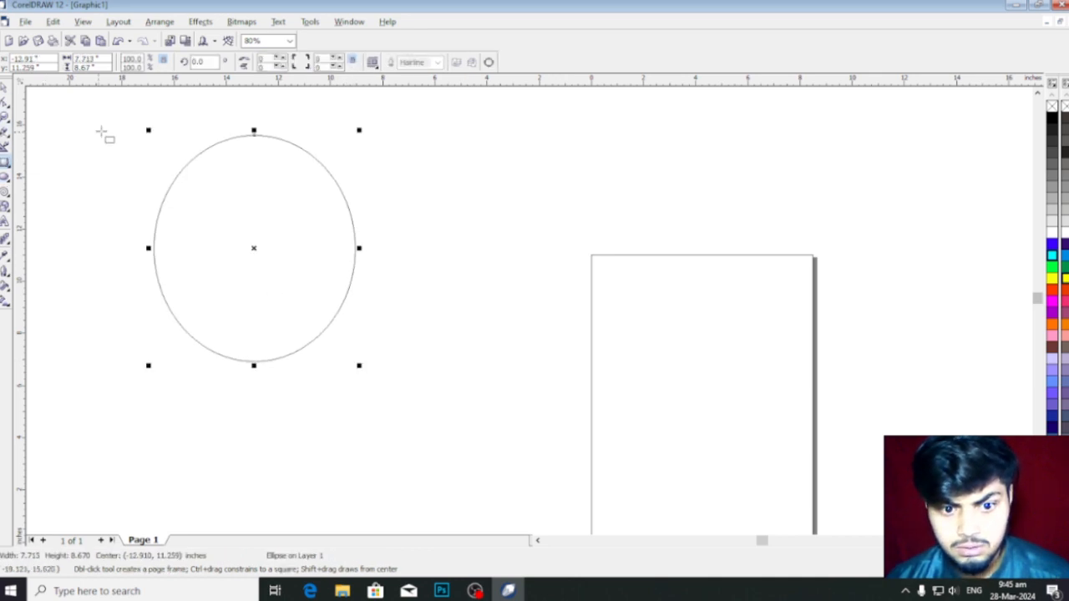
left_click_drag(119, 145, 400, 156)
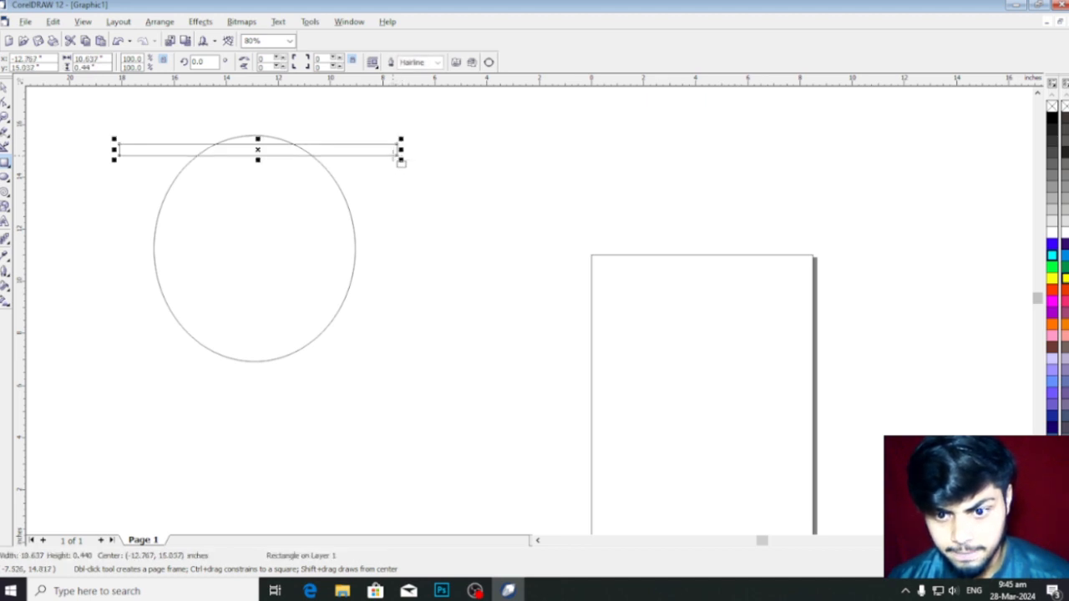
key("space")
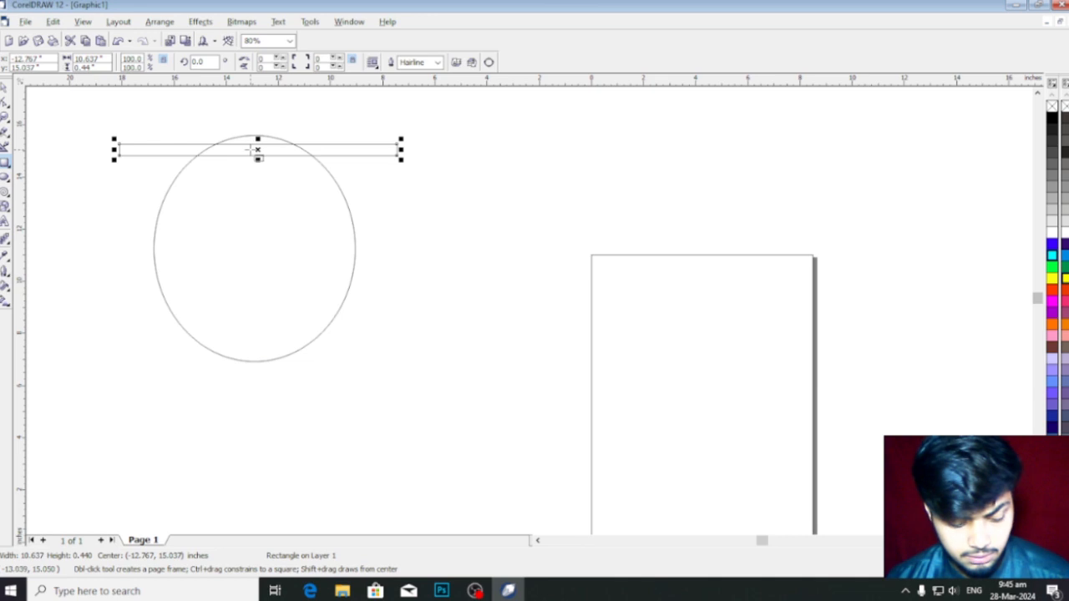
Duplicate the thin rectangle down the ellipse at even spacing for thirteen bars in all, removing the extra copy below the ellipse
key("ctrl+d")
left_click_drag(264, 142, 258, 165)
key("ctrl+d")
key("ctrl+d")
key("ctrl+d")
key("ctrl+d")
key("ctrl+d")
key("ctrl+d")
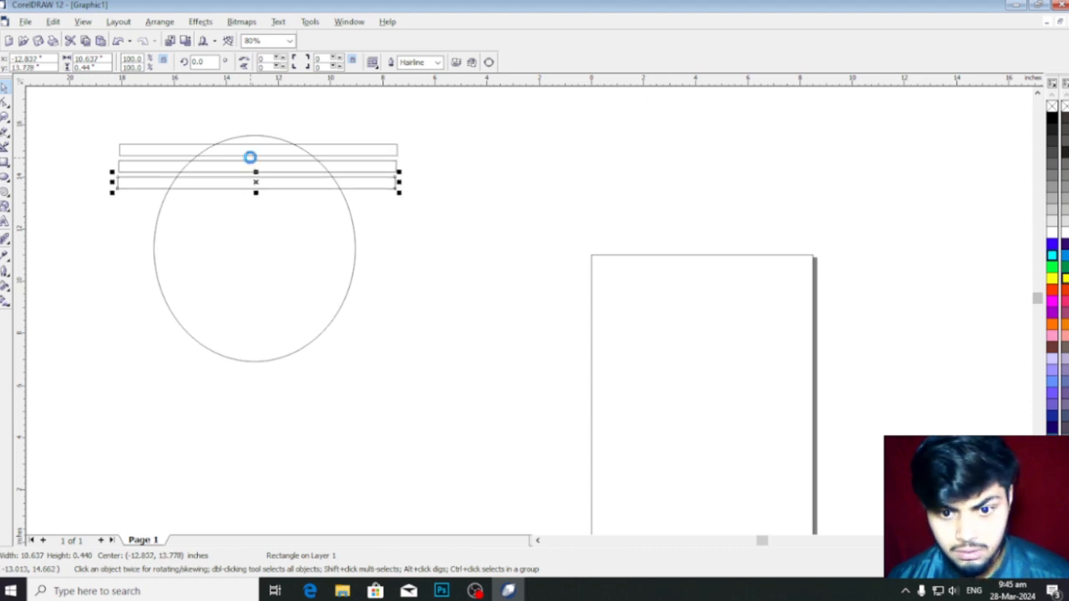
key("ctrl+d")
key("ctrl+d")
key("ctrl+d")
key("ctrl+d")
key("ctrl+d")
key("ctrl+d")
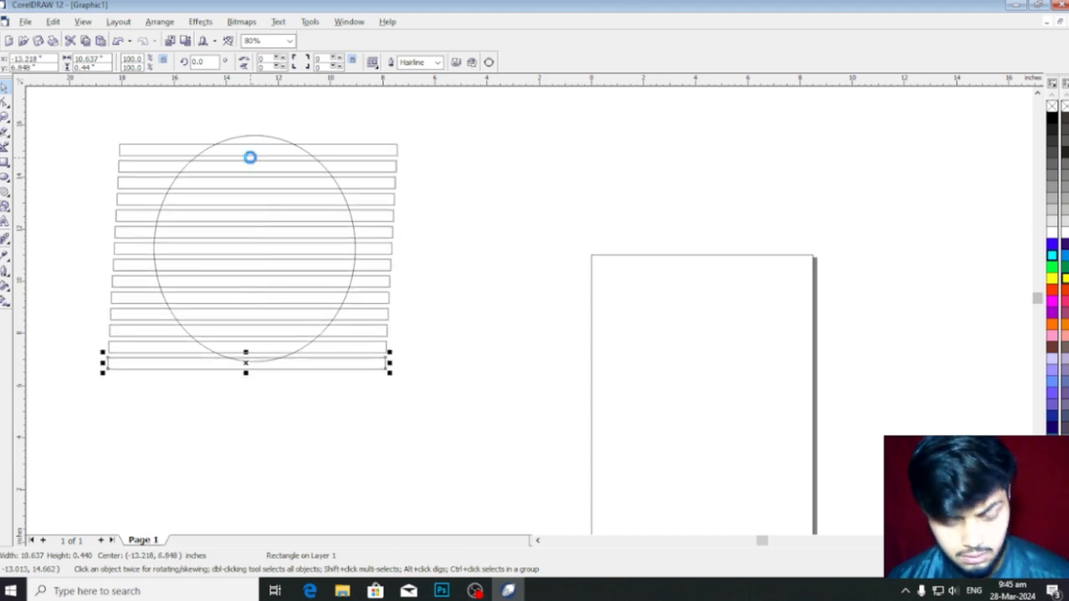
key("ctrl+z")
Cut all the thin rectangles out of the ellipse with Back Minus Front, leaving horizontal stripes
left_click_drag(77, 108, 466, 399)
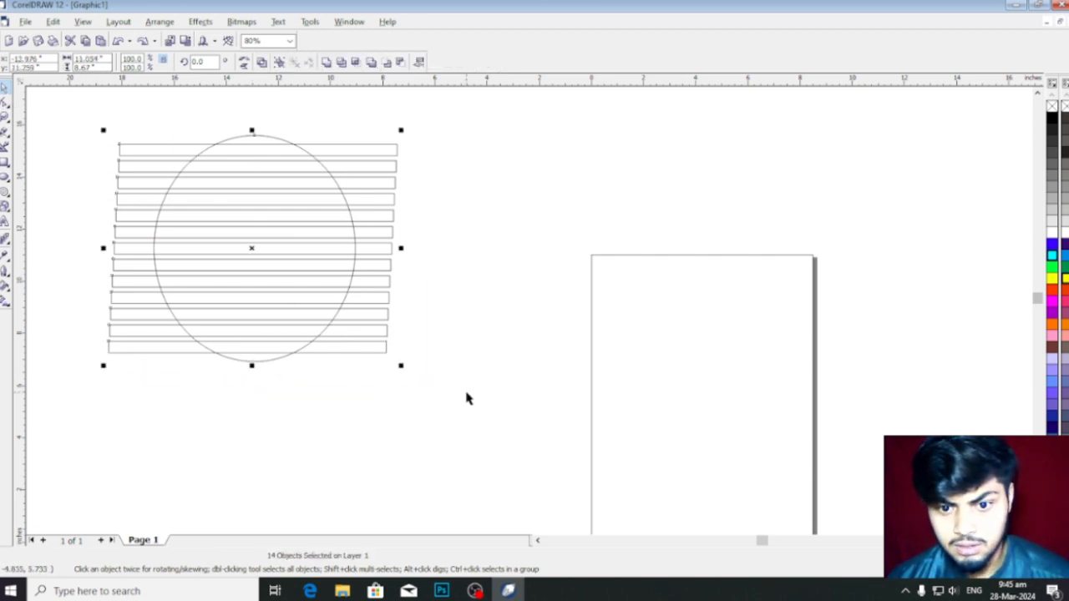
left_click(400, 67)
left_click(401, 237)
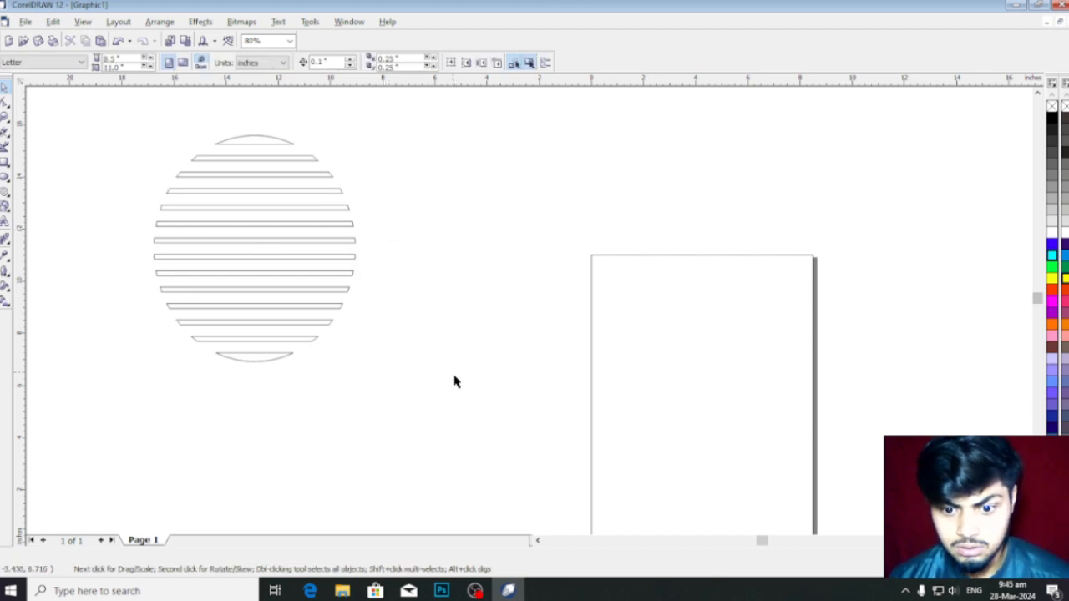
Fill the striped ellipse with cyan and deselect it
left_click(253, 139)
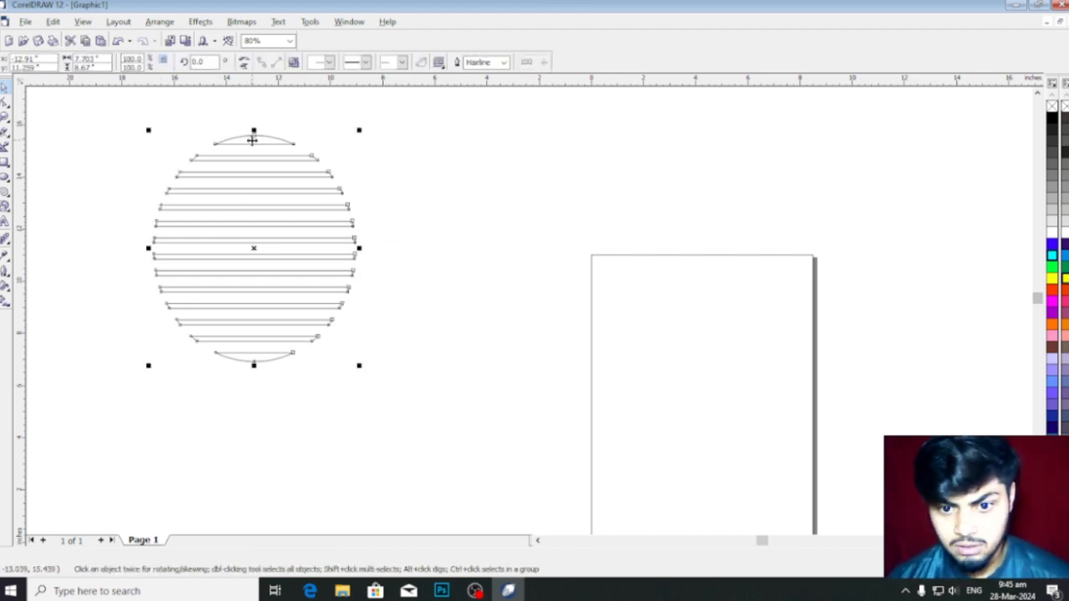
left_click(1052, 255)
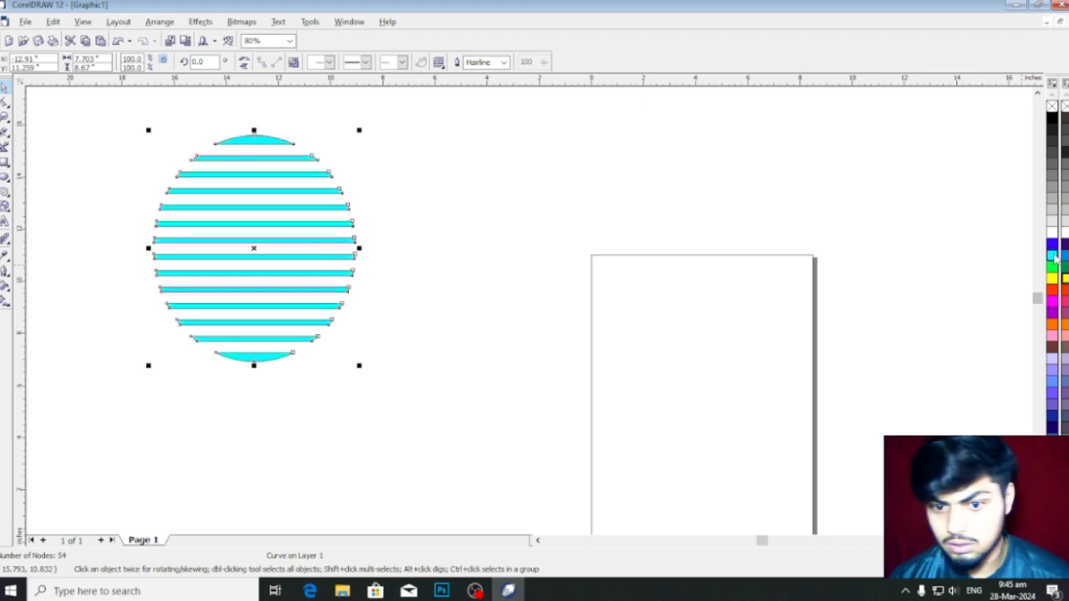
left_click(461, 309)
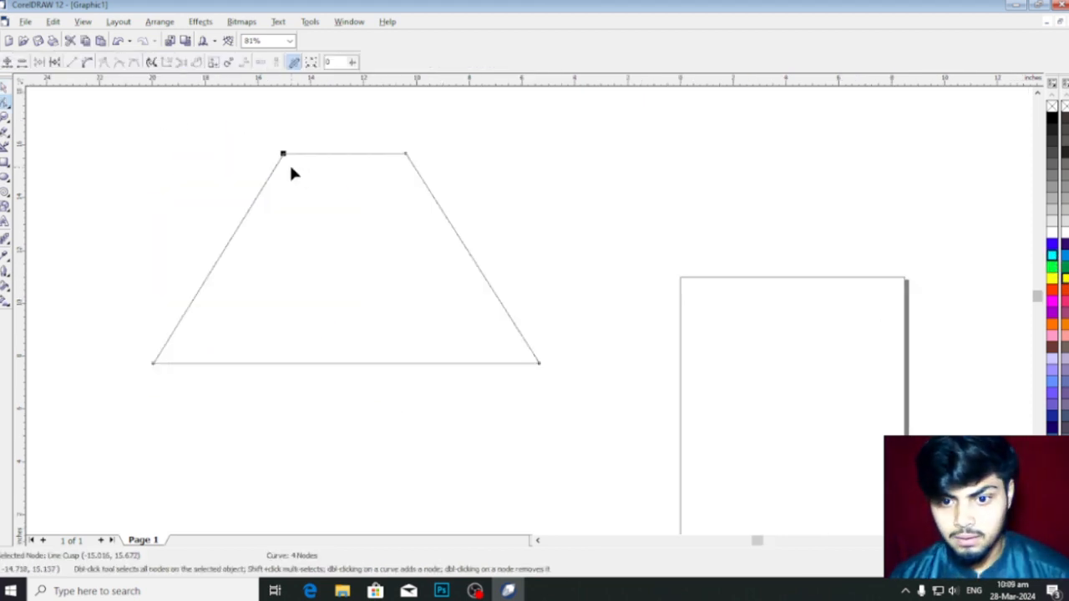
Undo the node edits that turned the rectangle into a trapezoid
key("ctrl+z")
key("ctrl+z")
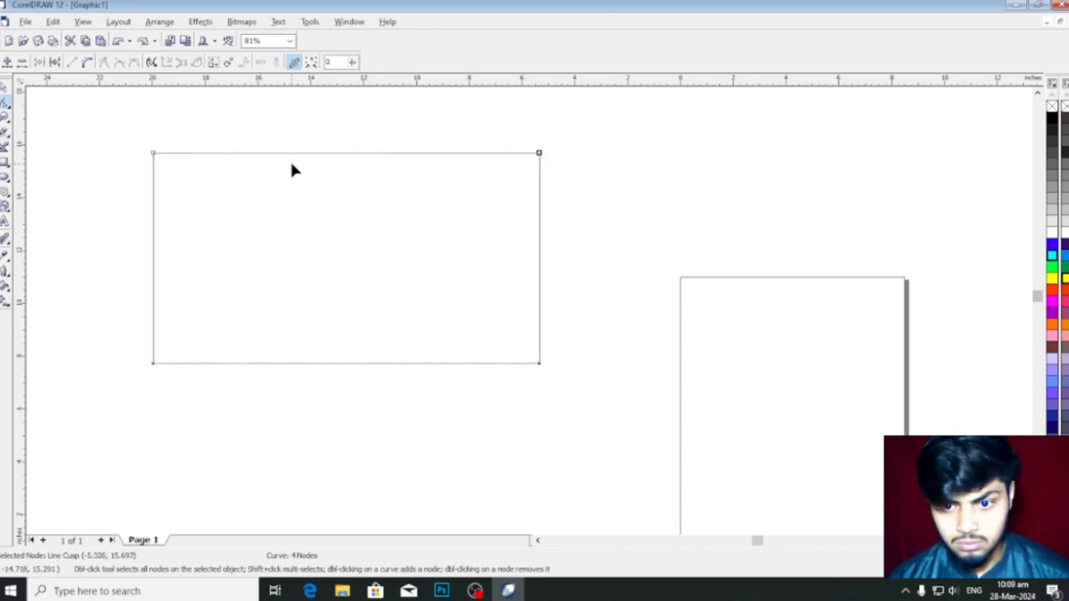
Stretch the rectangle's two top nodes outward symmetrically with Stretch and Scale Nodes, and undo the stretch
left_click_drag(129, 133, 556, 165)
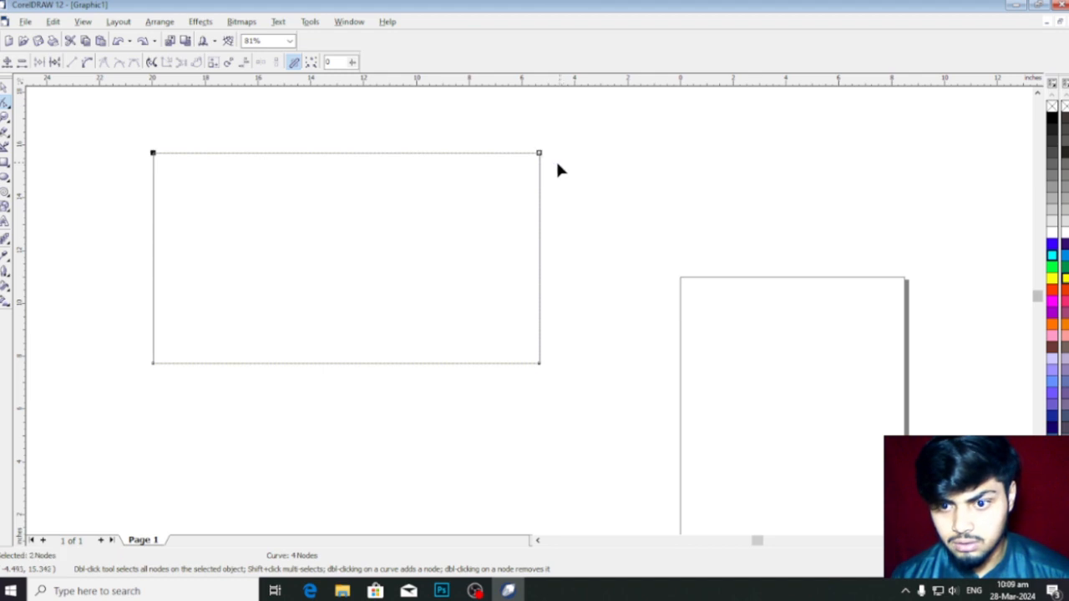
left_click(214, 63)
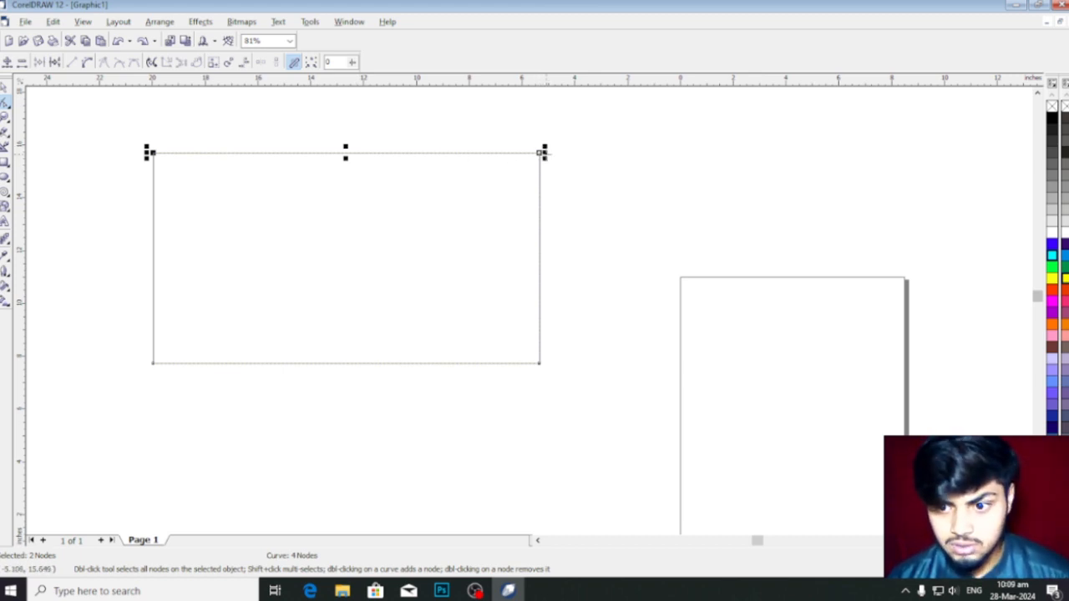
left_click_drag(543, 152, 672, 171)
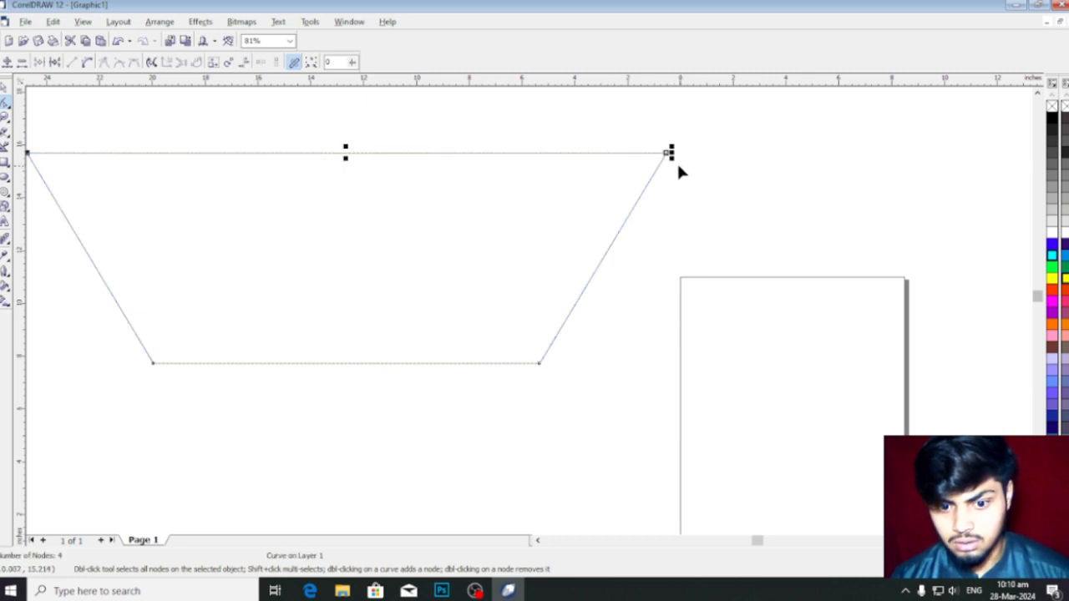
key("ctrl+z")
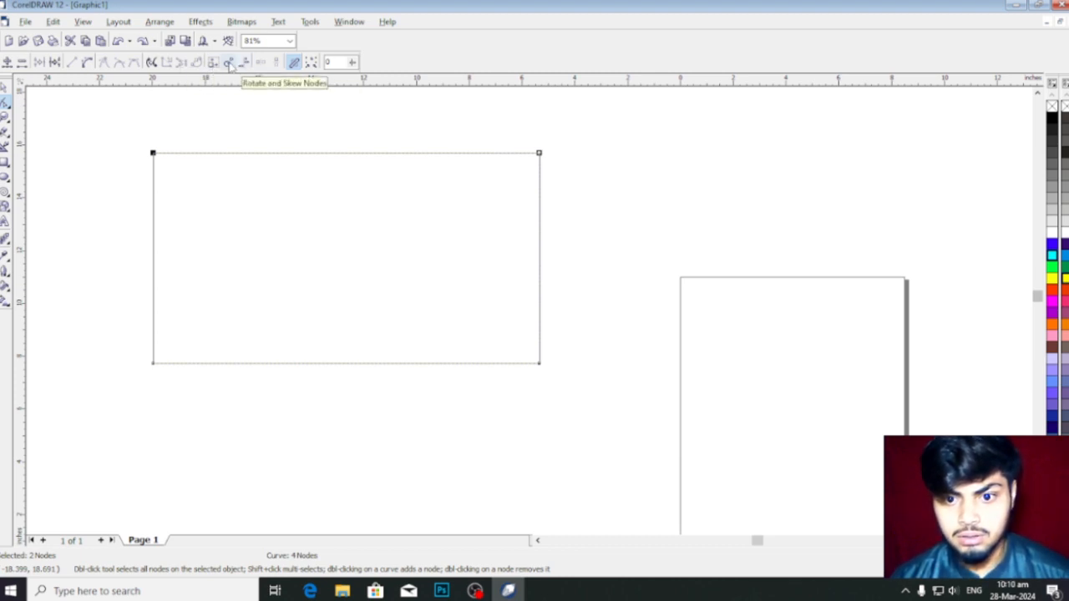
Add three nodes along the rectangle's top edge and move them into a crown-like zigzag with two valleys and a middle peak
double_click(215, 153)
left_click_drag(216, 153, 219, 238)
double_click(326, 209)
left_click_drag(326, 209, 326, 142)
double_click(433, 150)
left_click_drag(433, 151, 413, 235)
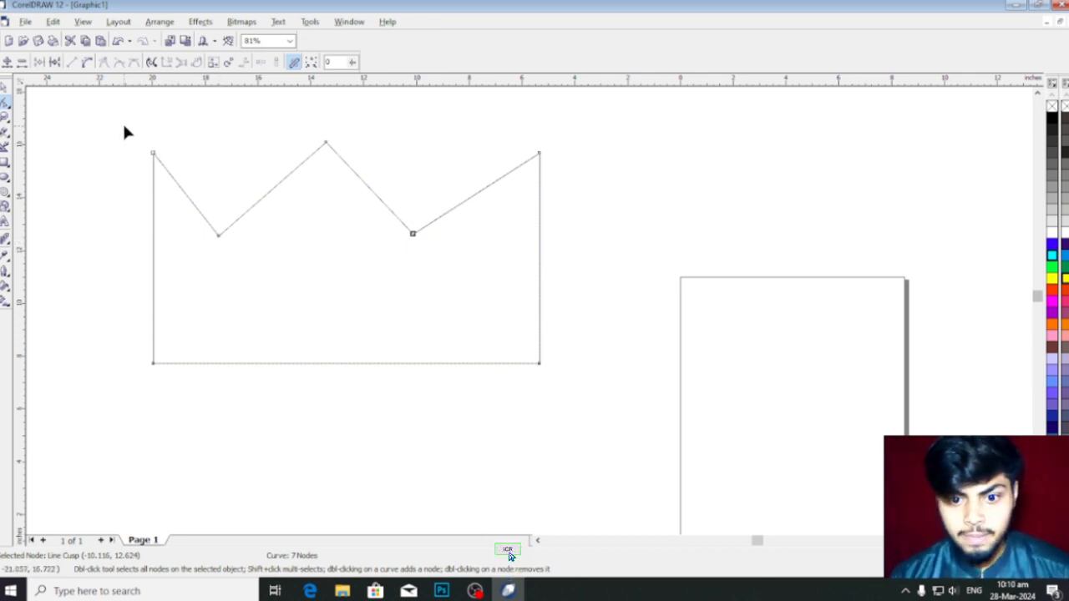
Rotate the crown shape's five upper nodes together with Rotate and Skew Nodes
left_click_drag(135, 137, 551, 269)
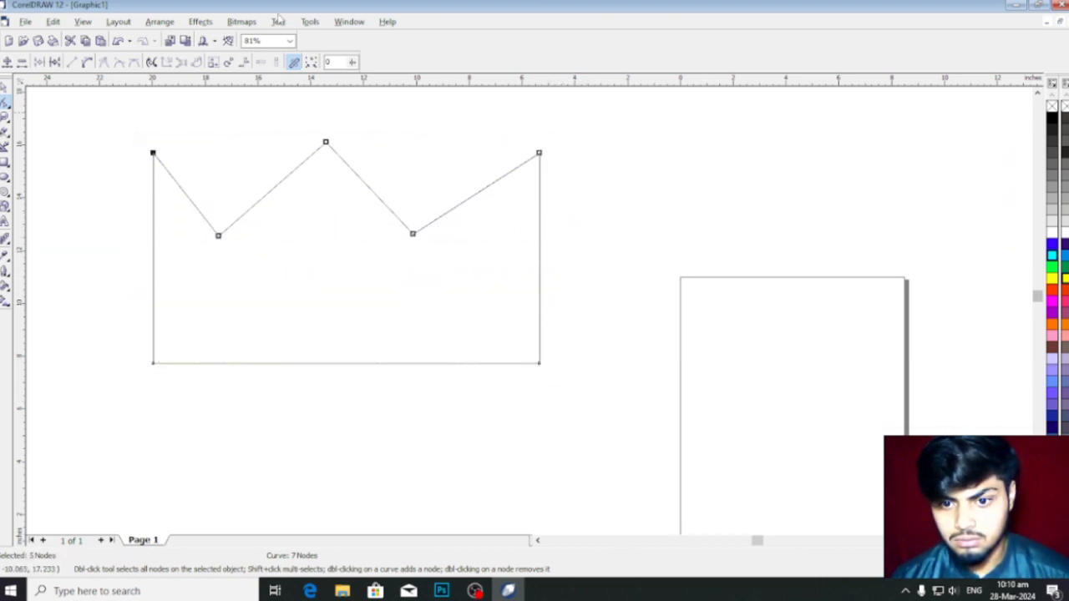
left_click(227, 64)
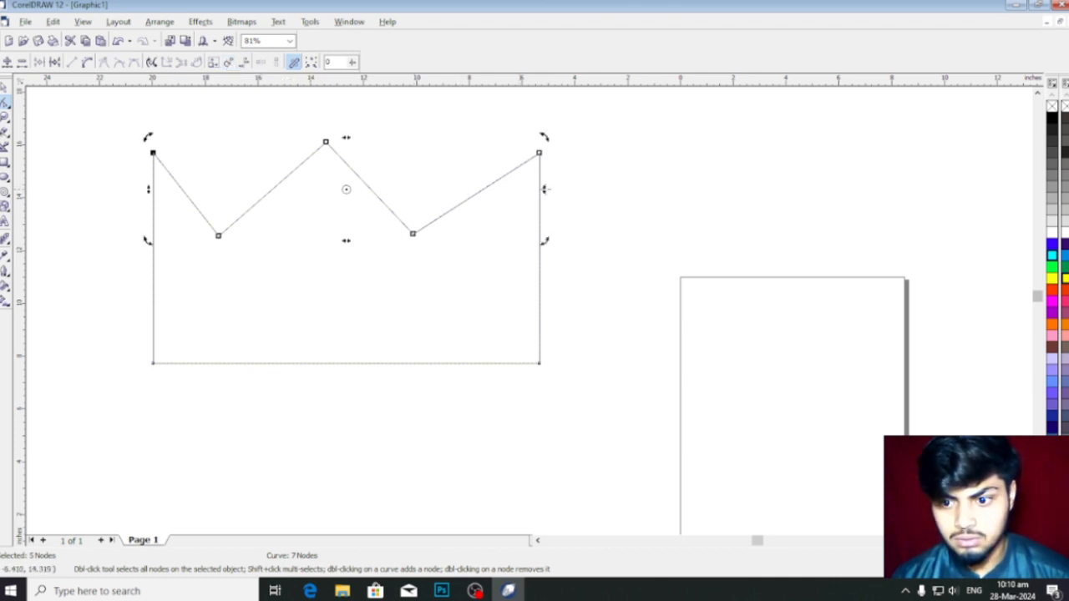
mouse_move(542, 136)
left_mouse_down()
mouse_move(525, 61)
mouse_move(539, 138)
left_mouse_up()
left_click_drag(504, 180, 561, 434)
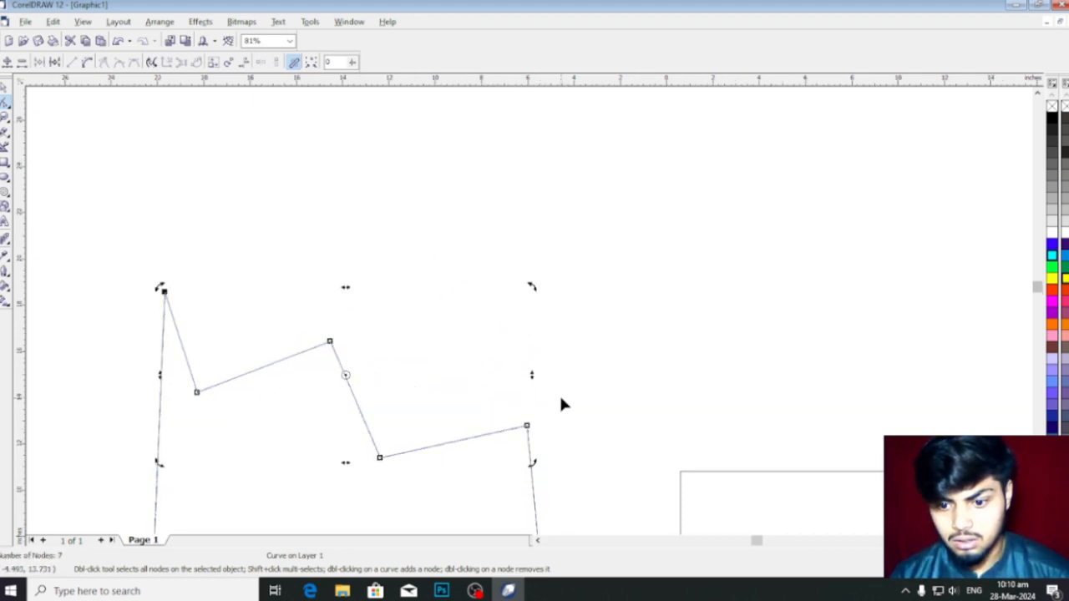
scroll(561, 394, "down", 2)
scroll(534, 509, "up", 3)
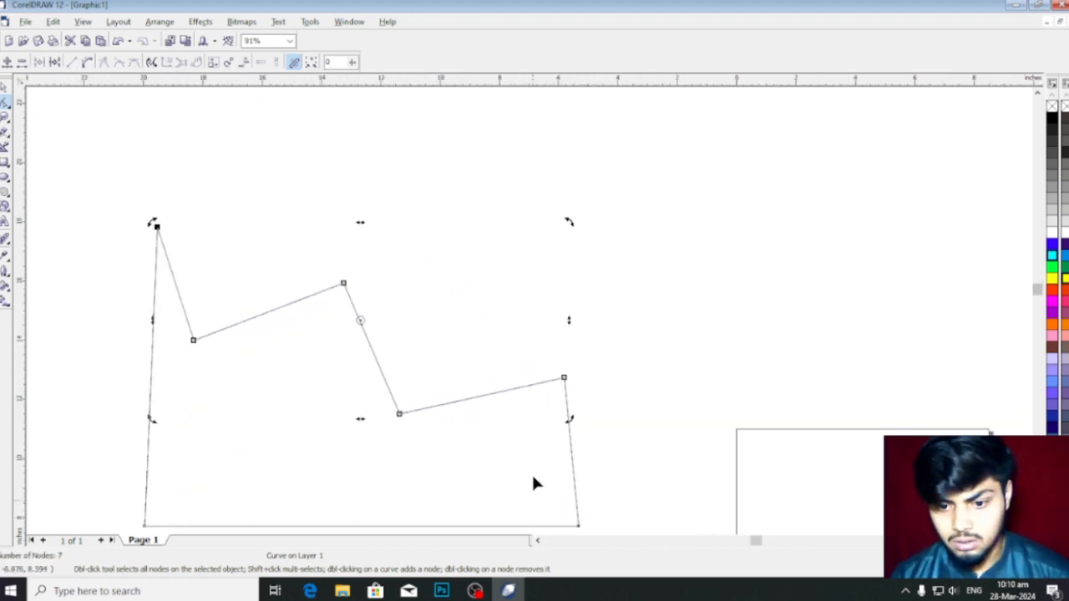
left_click_drag(568, 222, 537, 175)
Undo the rotations of the upper nodes to restore the crown shape, redoing any step undone too far
key("ctrl+z")
key("ctrl+z")
key("ctrl+z")
key("ctrl+z")
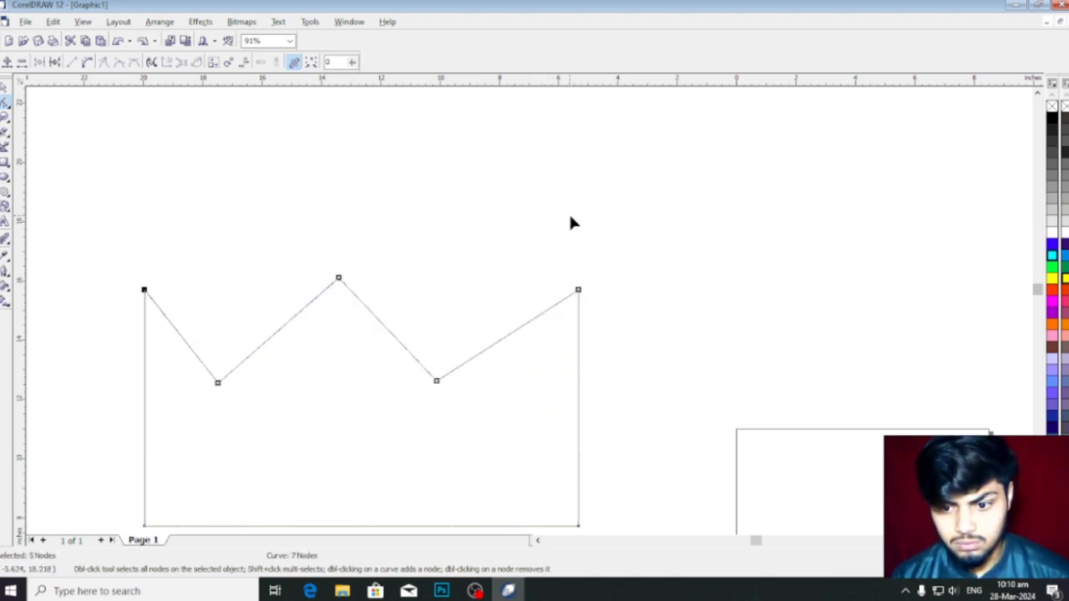
key("ctrl+z")
key("ctrl+shift+z")
key("ctrl+shift+z")
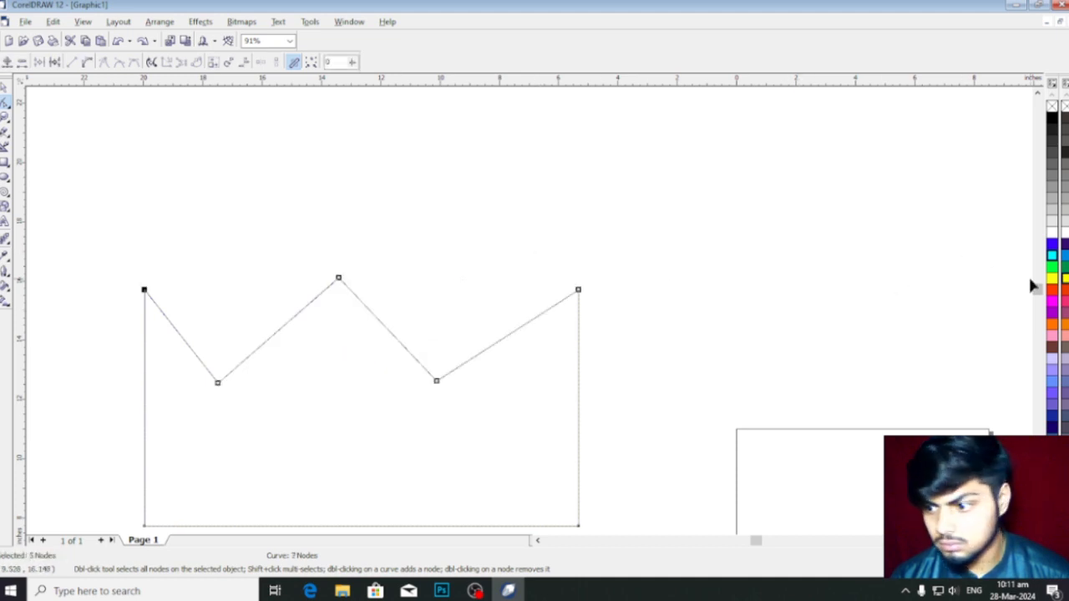
Align the crown's five upper nodes with only Align Horizontal enabled, and undo the alignment
scroll(1036, 293, "down", 3)
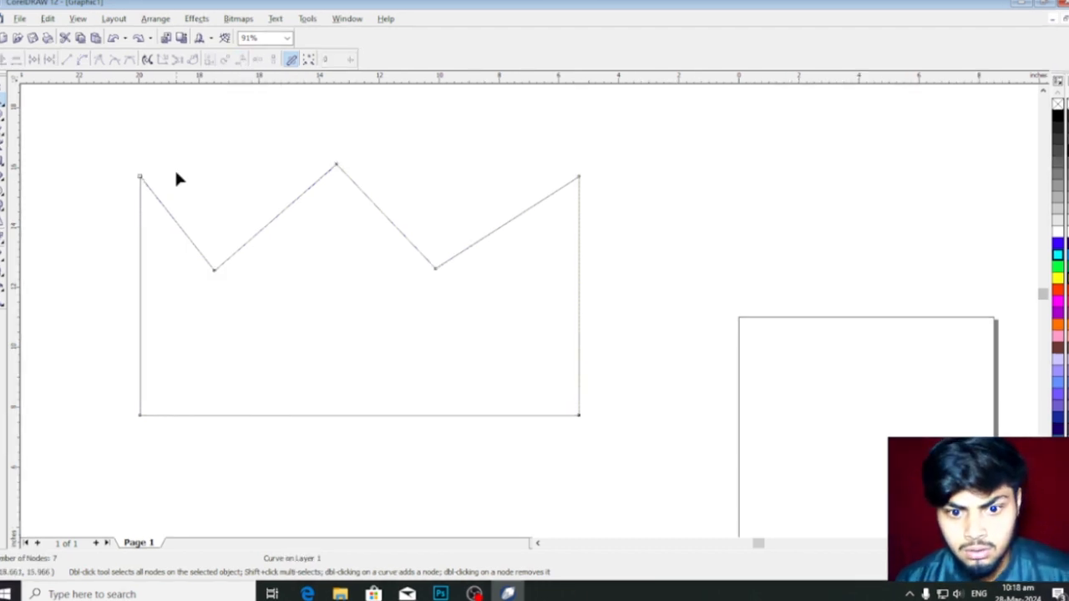
left_click_drag(100, 150, 652, 303)
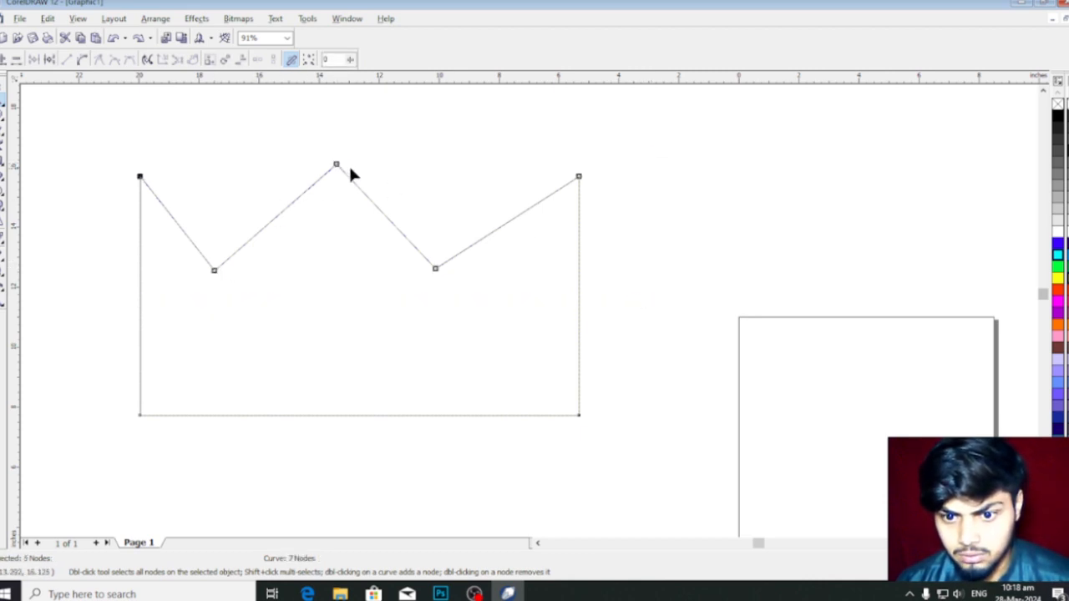
left_click(241, 59)
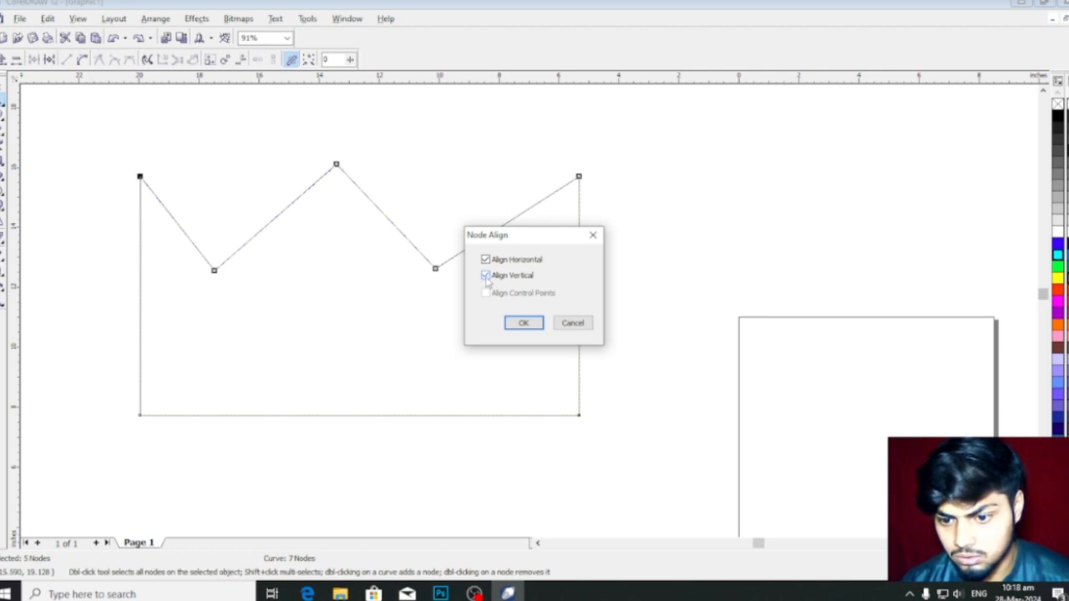
left_click(485, 275)
left_click(522, 323)
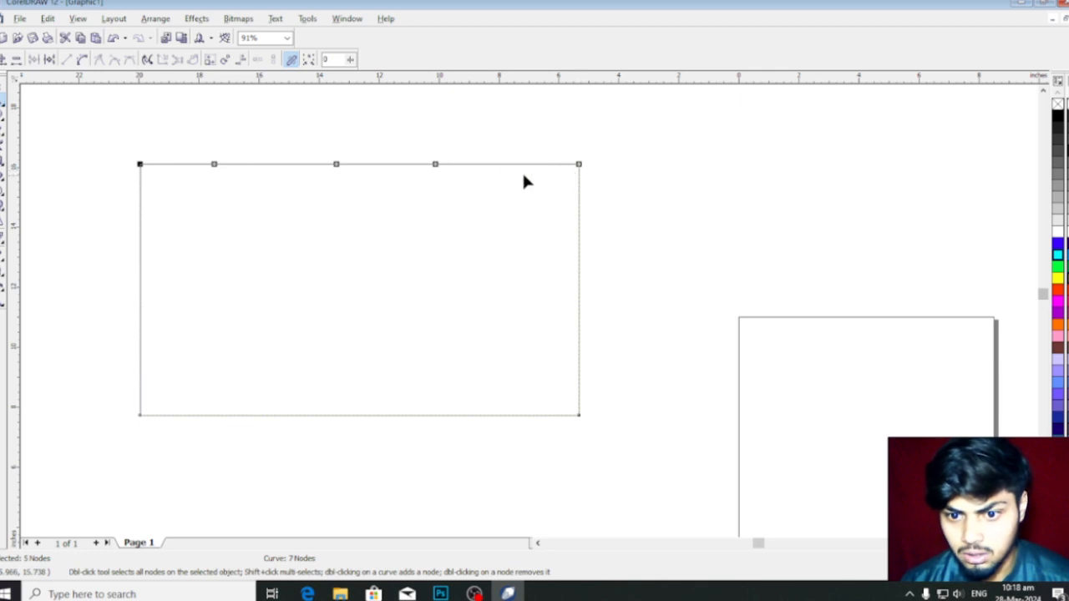
key("ctrl+z")
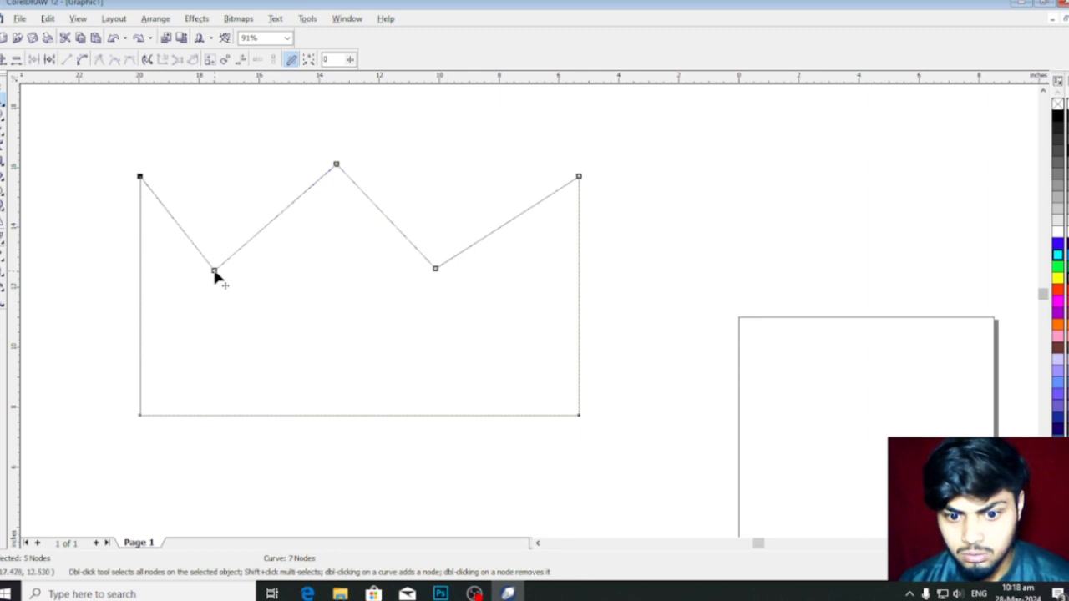
Align the crown's five upper nodes horizontally into a flat edge, and align the same nodes with only Align Vertical enabled
left_click(242, 60)
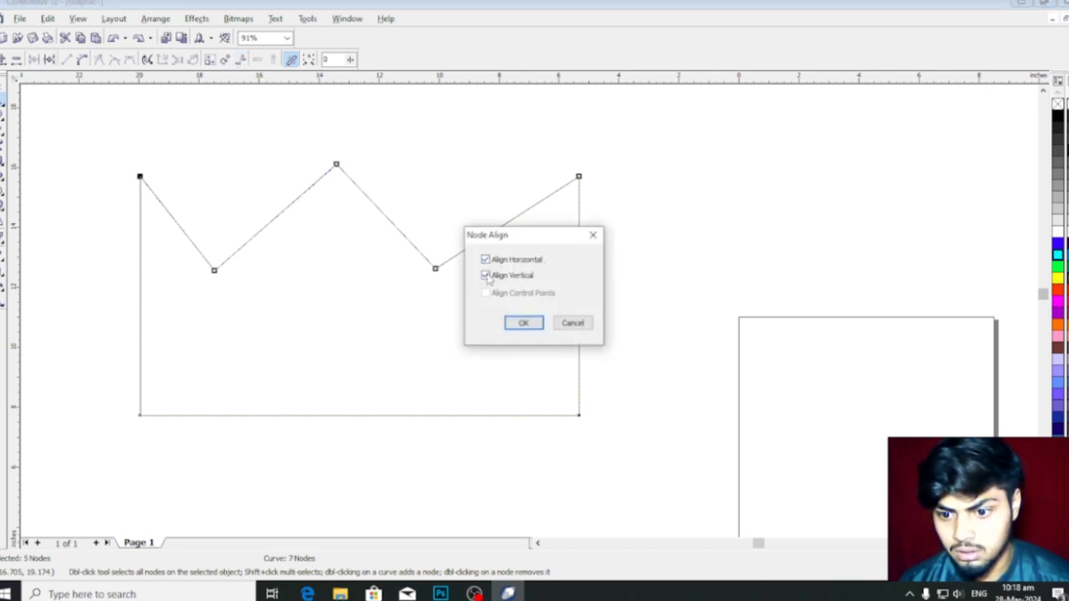
left_click(524, 323)
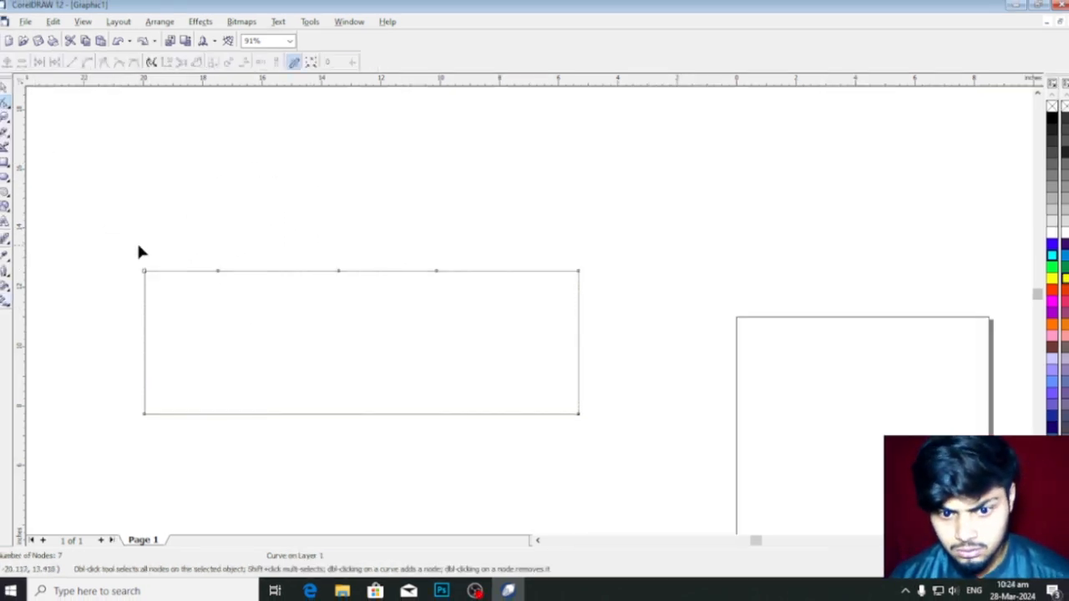
left_click_drag(128, 249, 610, 291)
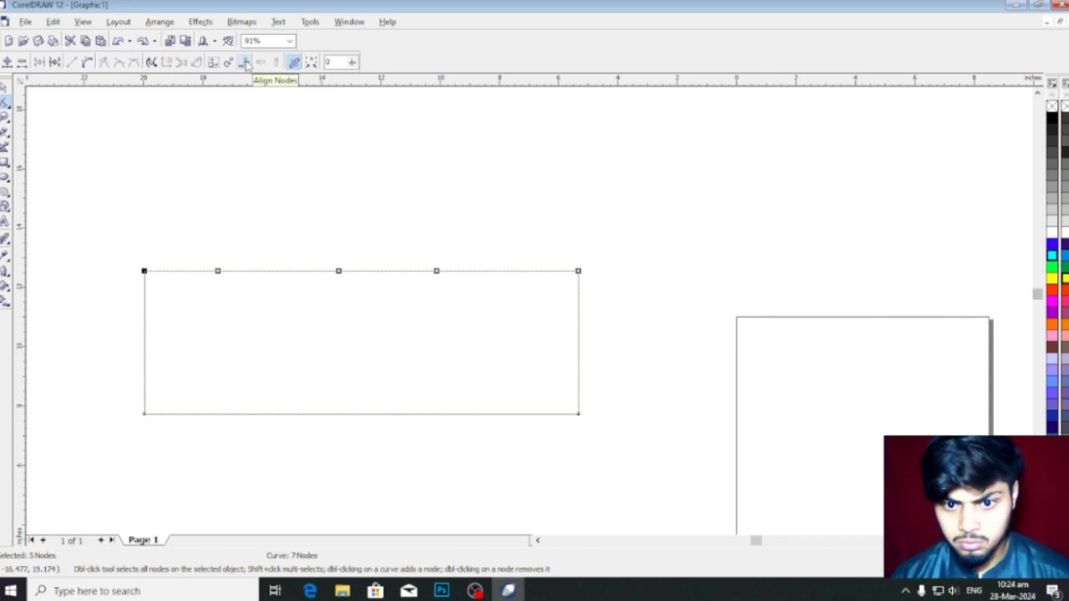
left_click(245, 63)
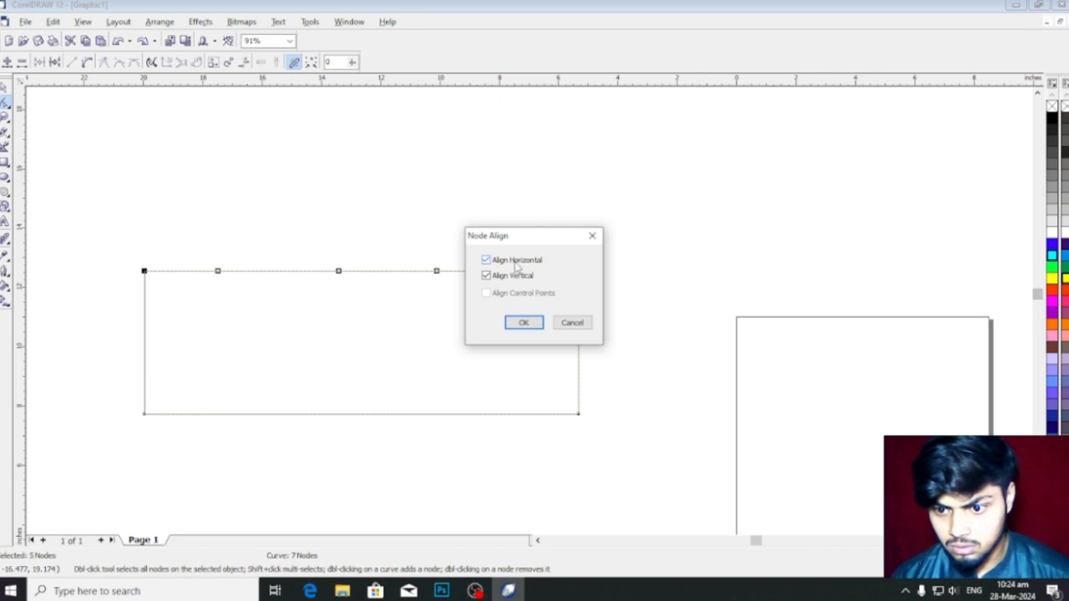
left_click(486, 260)
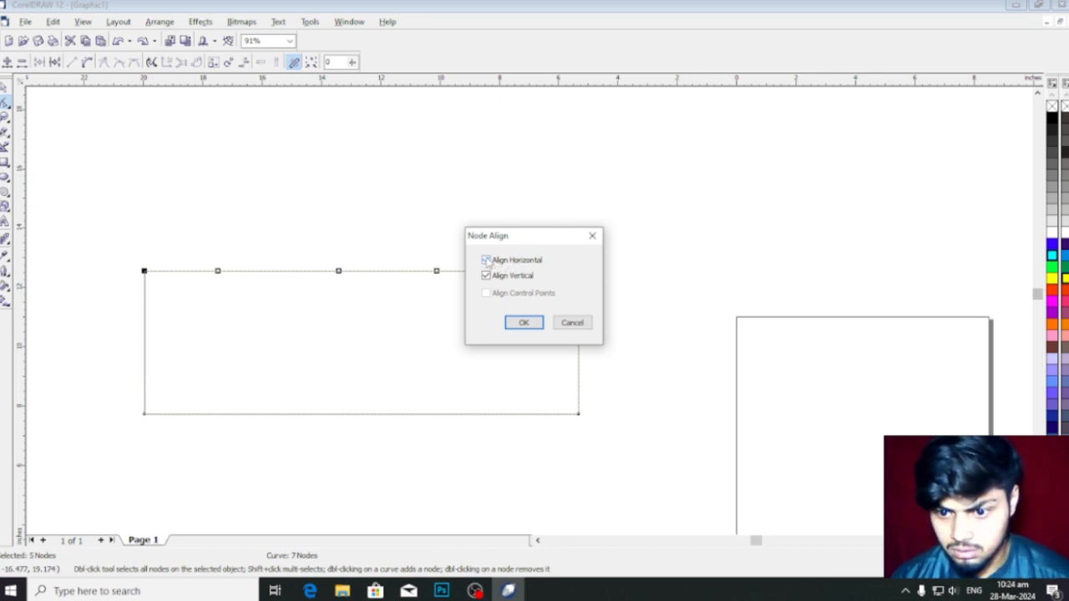
left_click(487, 260)
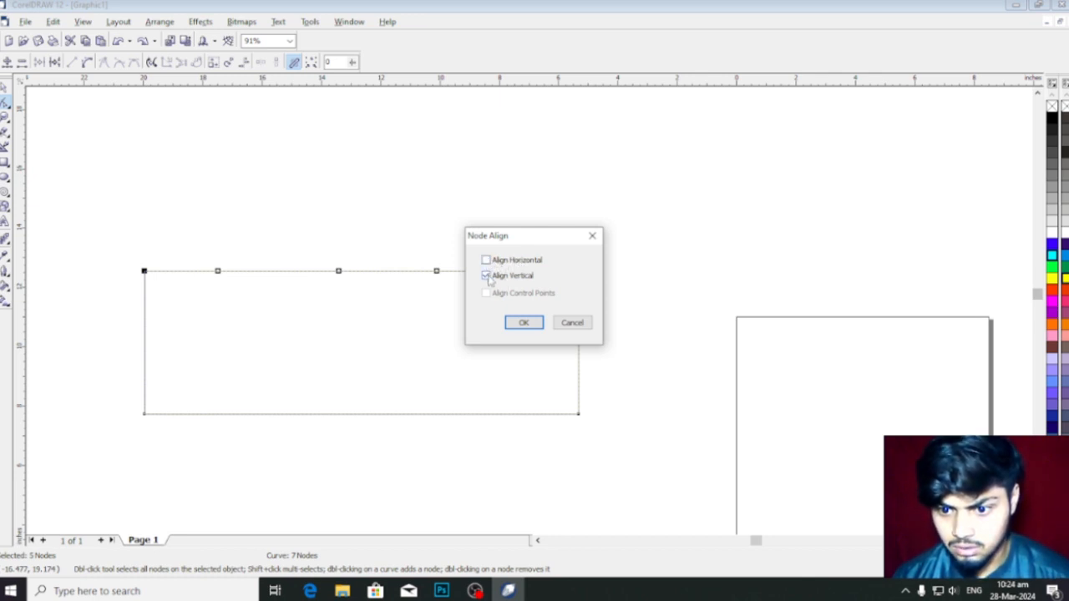
left_click(523, 323)
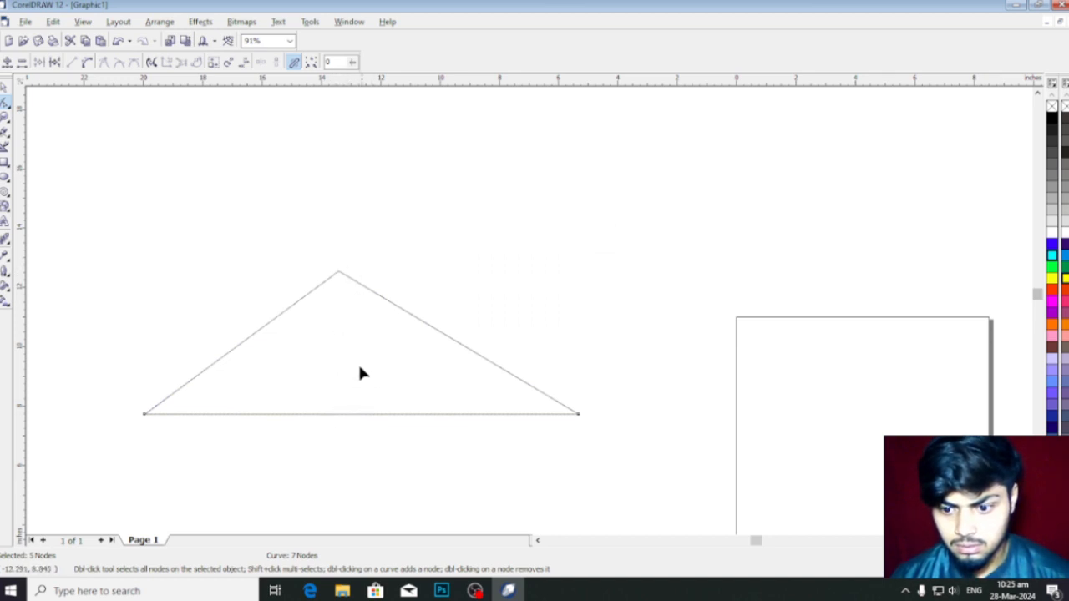
Delete the triangular shape and draw two parallel vertical freehand lines about 11 inches long, side by side on the empty area
left_click(4, 87)
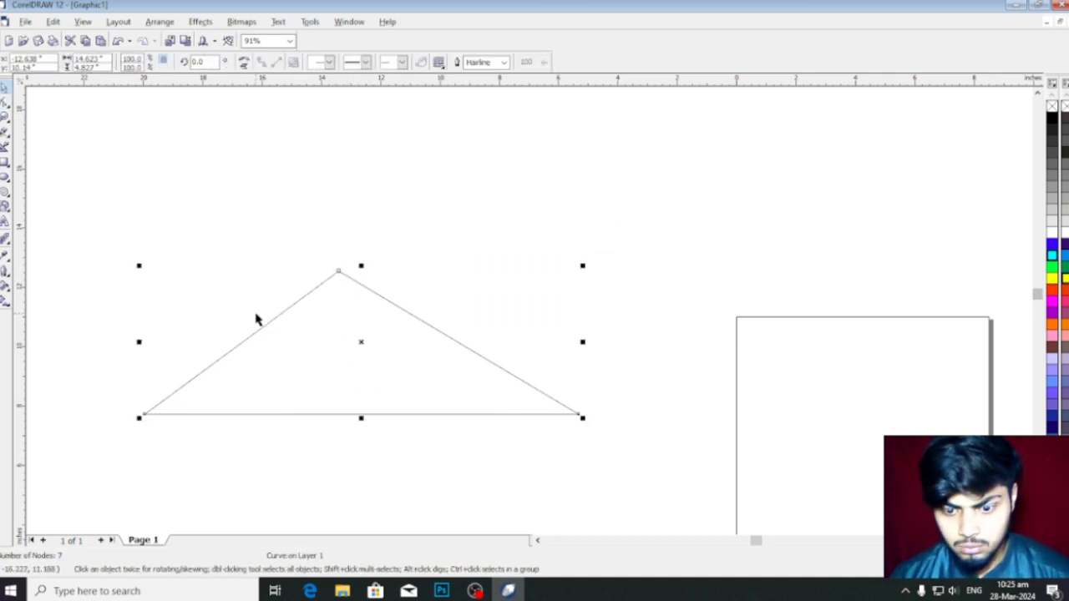
key("Delete")
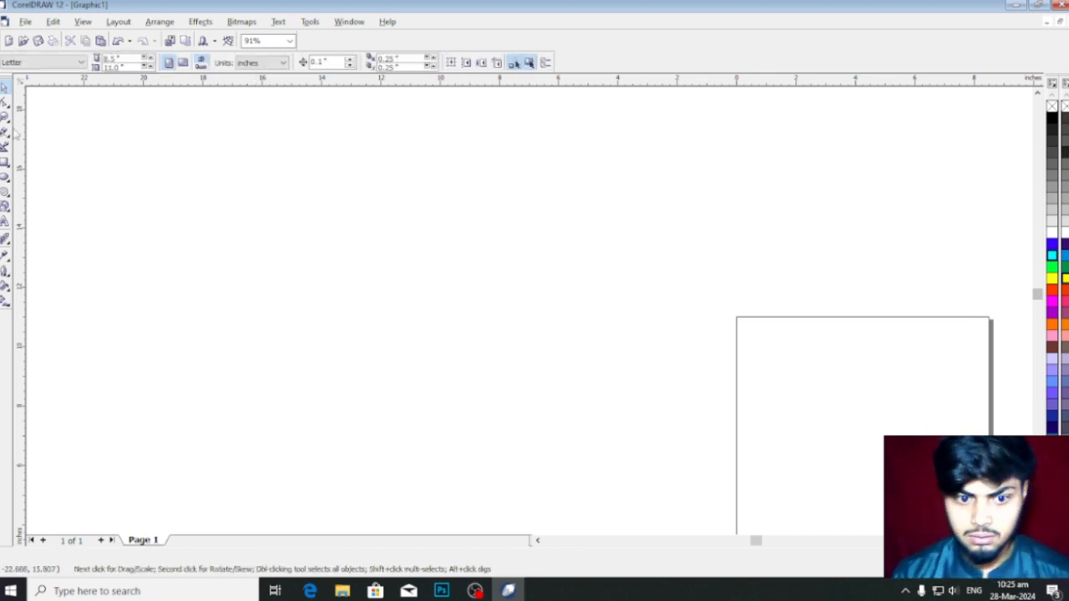
left_click(5, 136)
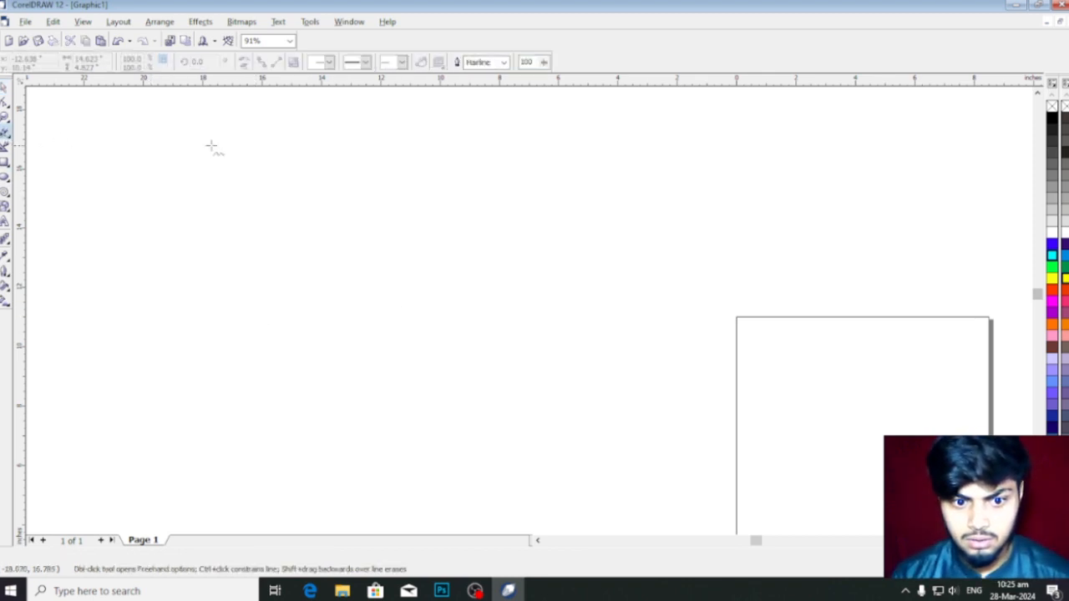
left_click(159, 139)
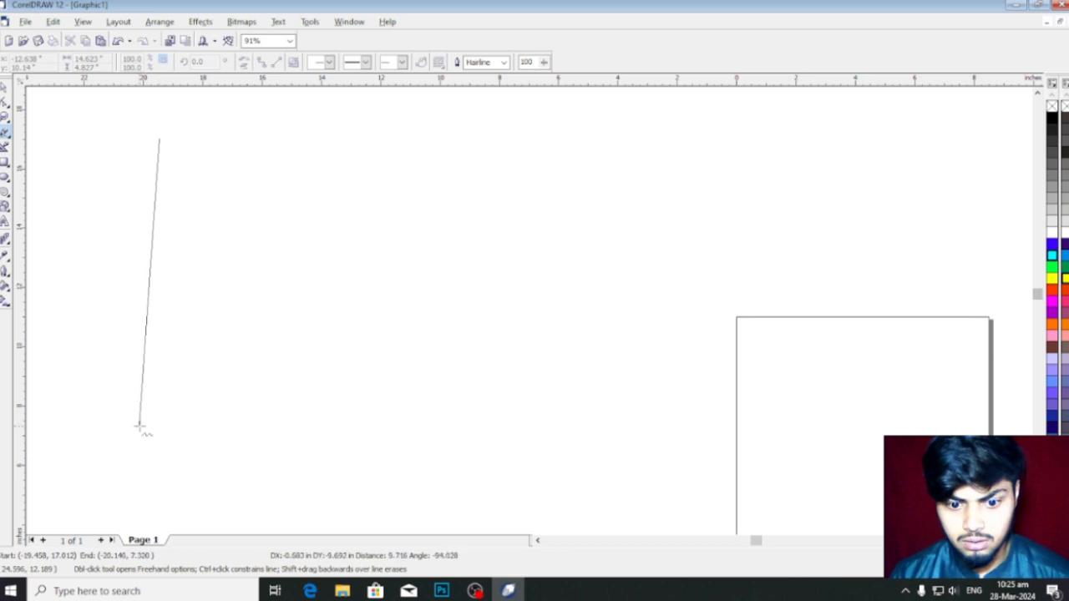
left_click(159, 469)
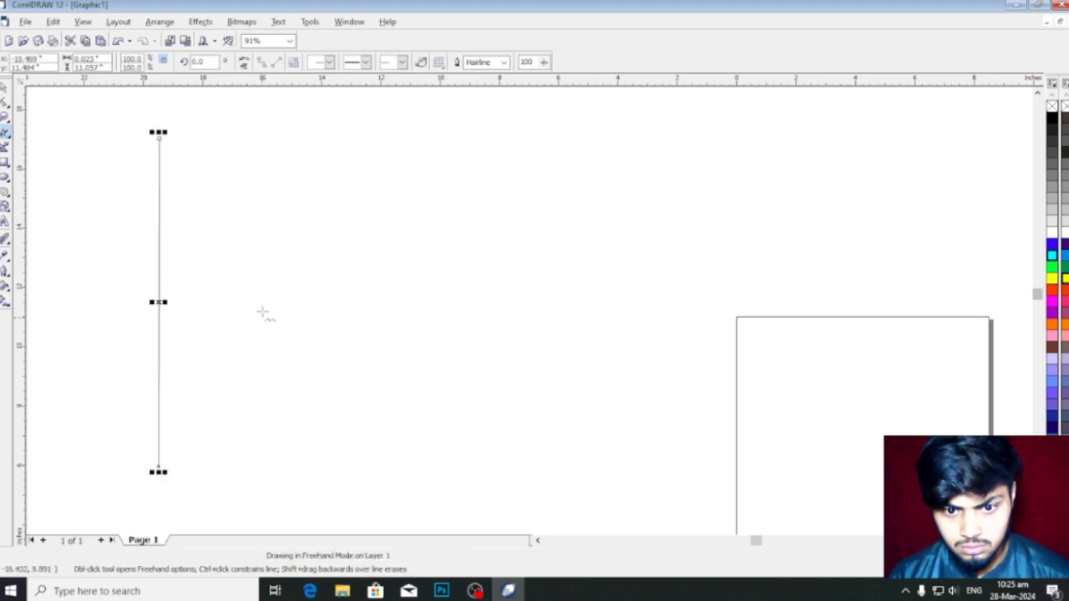
left_click(240, 142)
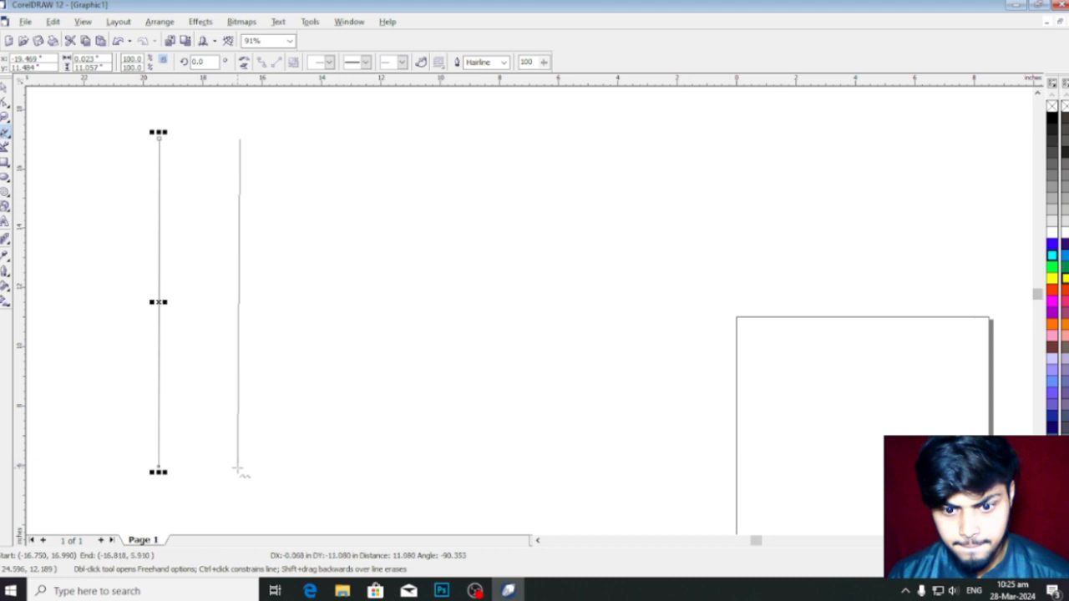
left_click(238, 481)
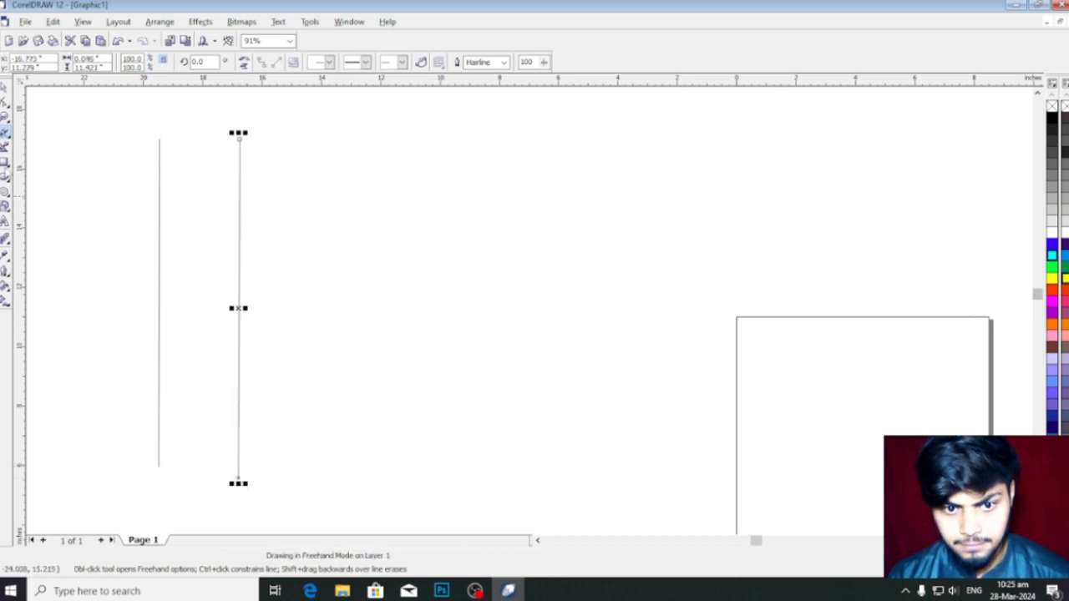
Shift the second line slightly upward and duplicate the pair of lines about 8 inches to the right
left_click(4, 86)
left_click_drag(238, 309, 239, 302)
left_click_drag(106, 114, 272, 495)
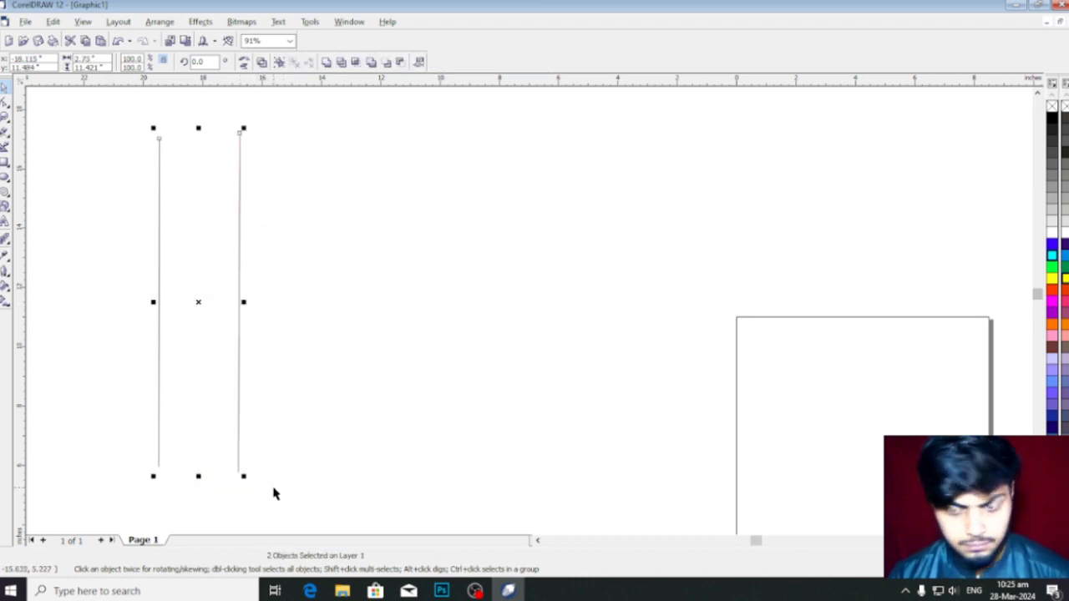
left_click_drag(205, 293, 437, 306)
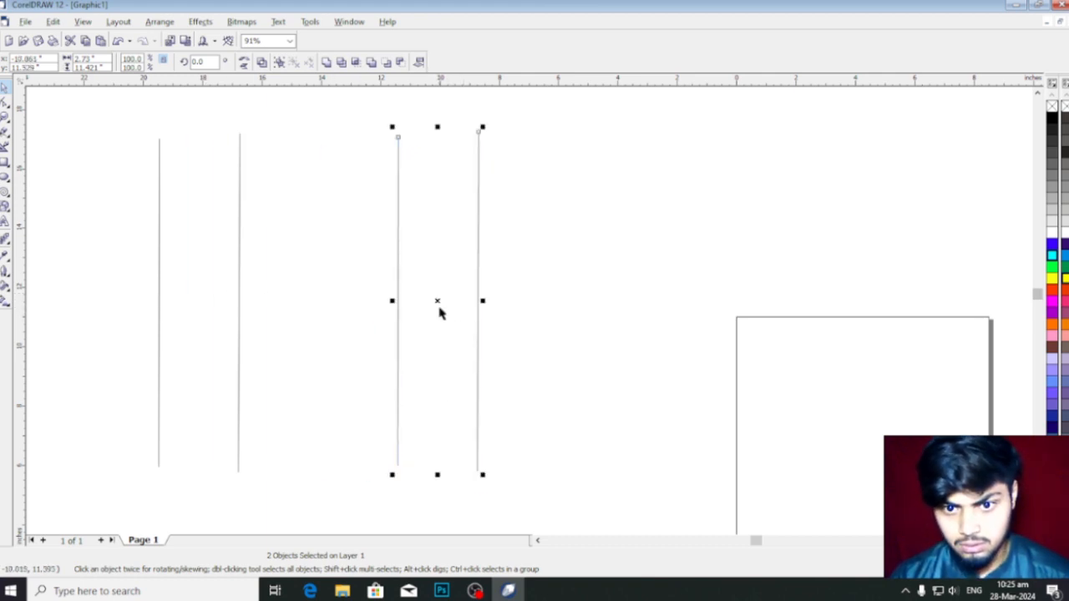
Select the two original lines for node editing and enable Horizontal Reflect Nodes
left_click(109, 148)
left_click(5, 101)
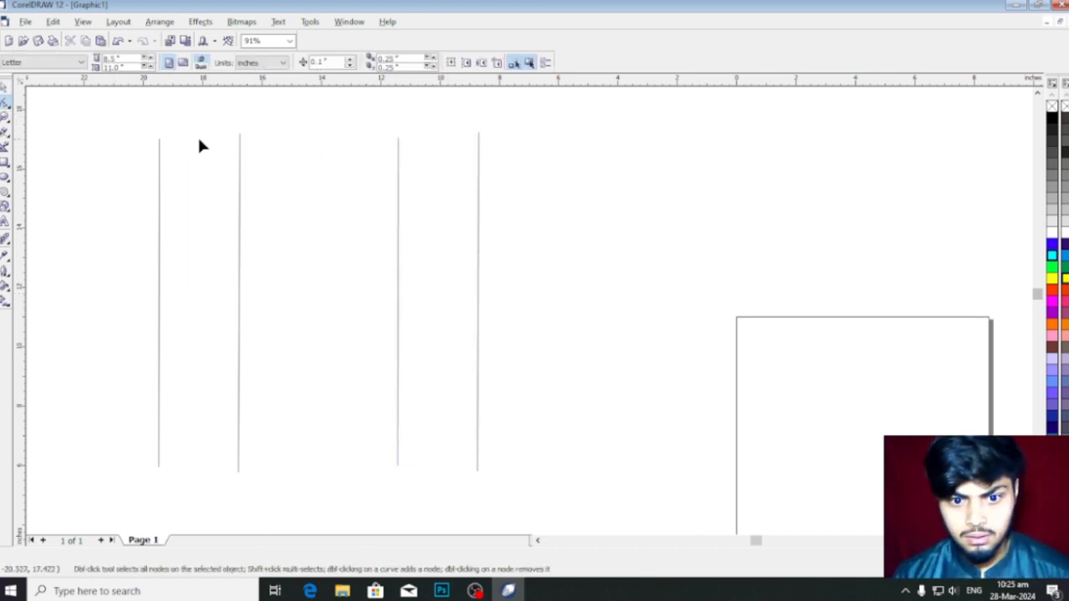
left_click(159, 177)
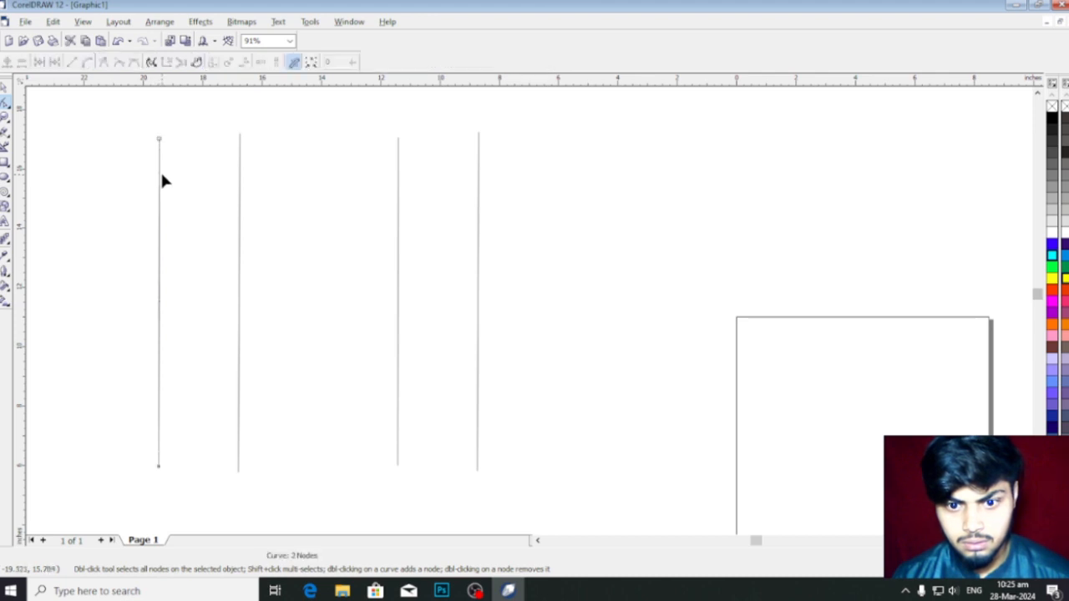
left_click_drag(170, 153, 168, 151)
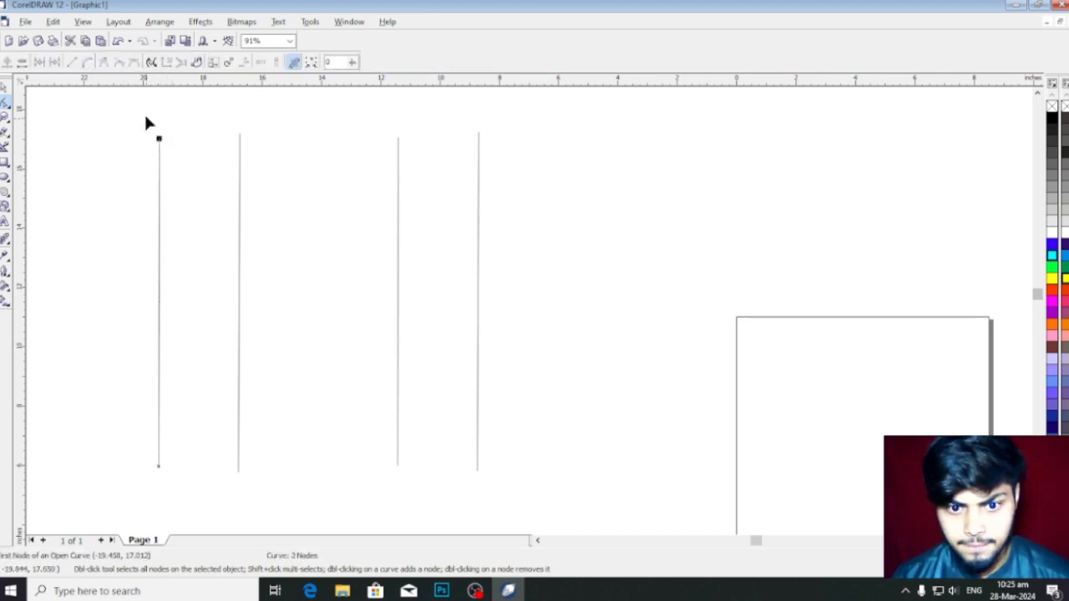
left_click(6, 87)
left_click_drag(114, 112, 294, 475)
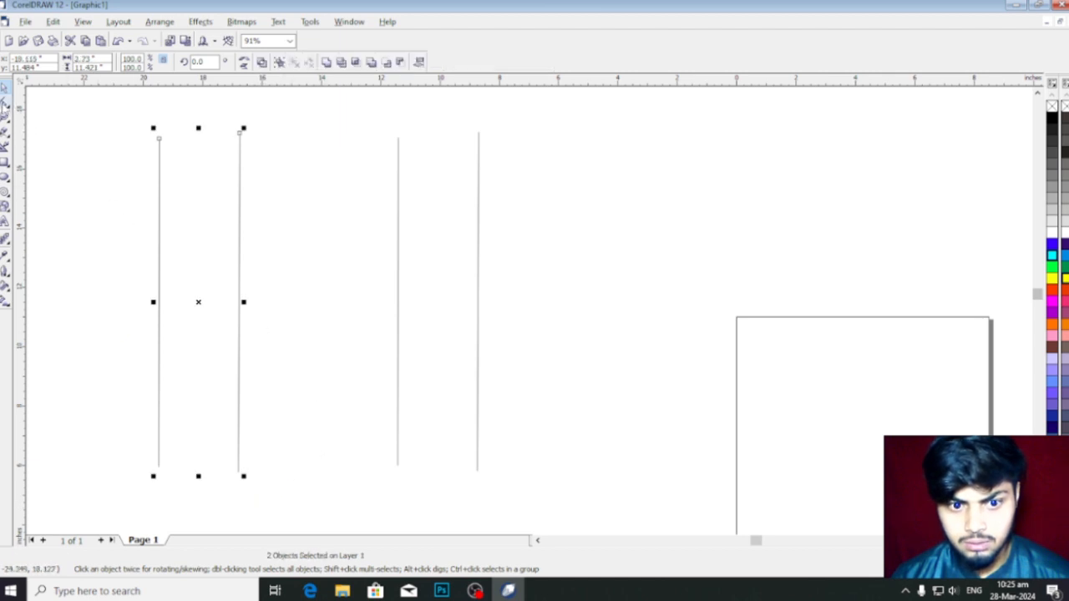
left_click(5, 102)
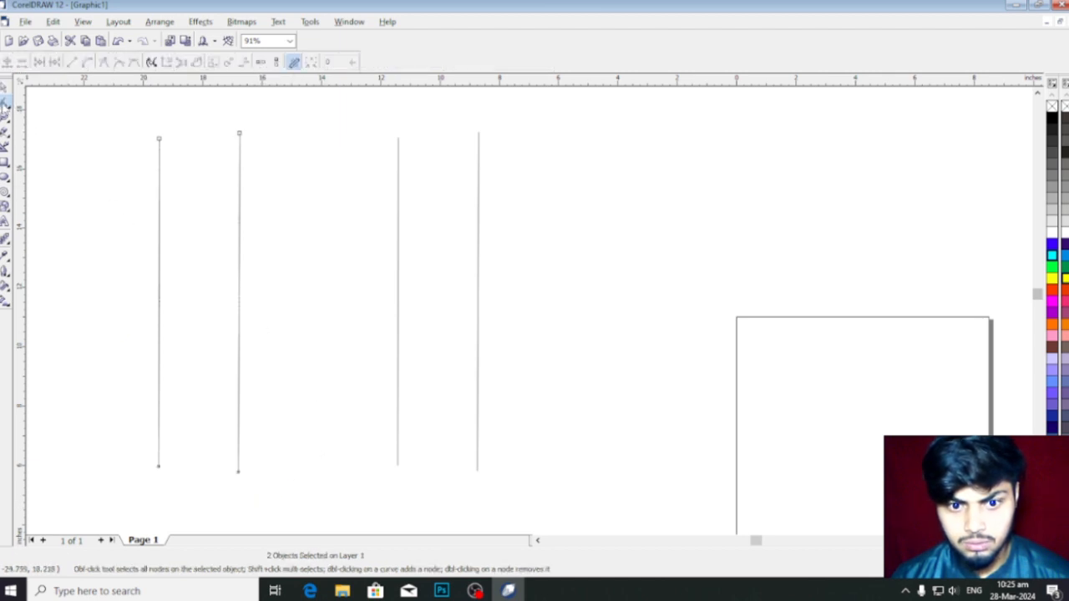
left_click(261, 62)
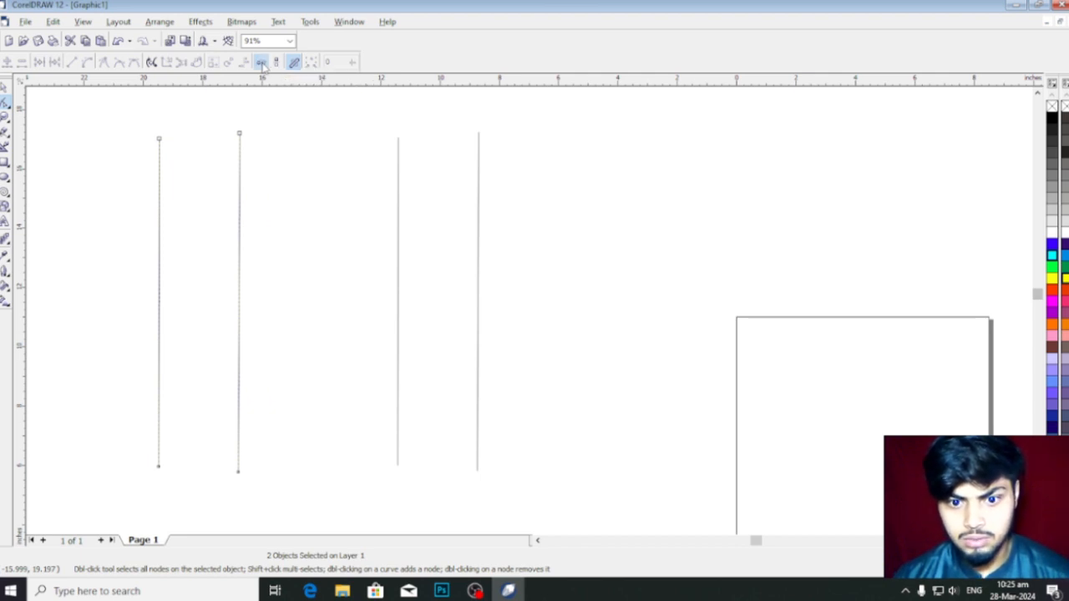
Convert both lines to curves and pull the lower control handle outward to bulge them in mirrored directions
right_click(239, 282)
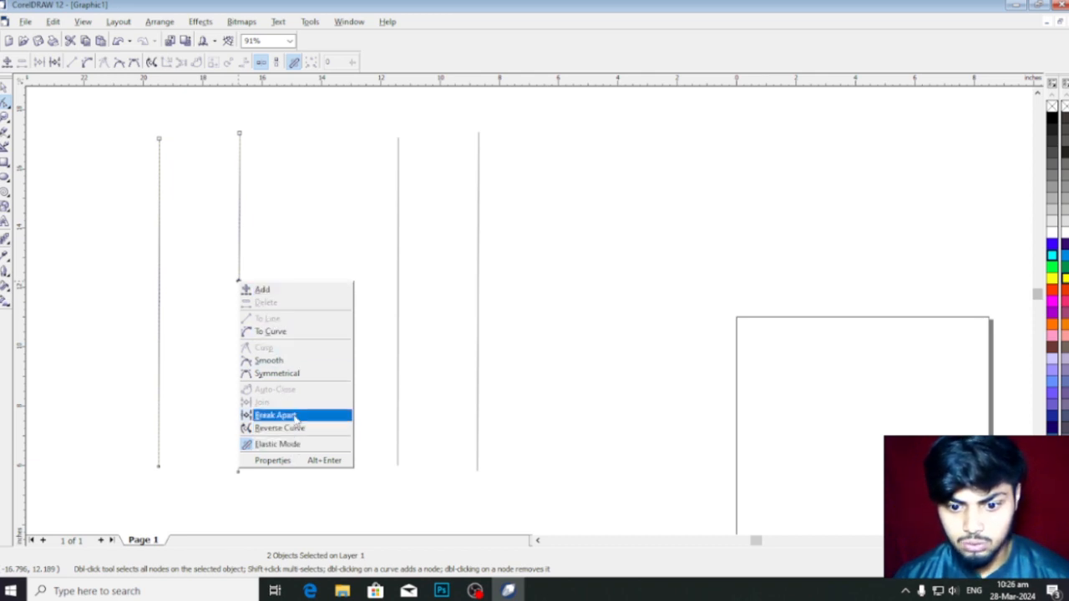
left_click(275, 334)
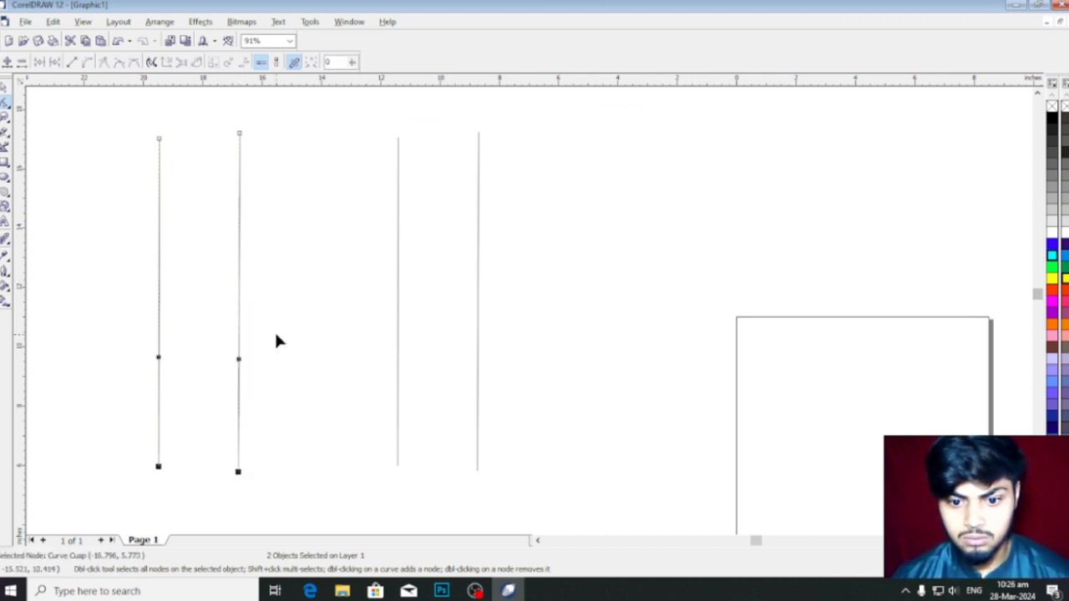
left_click_drag(240, 365, 375, 388)
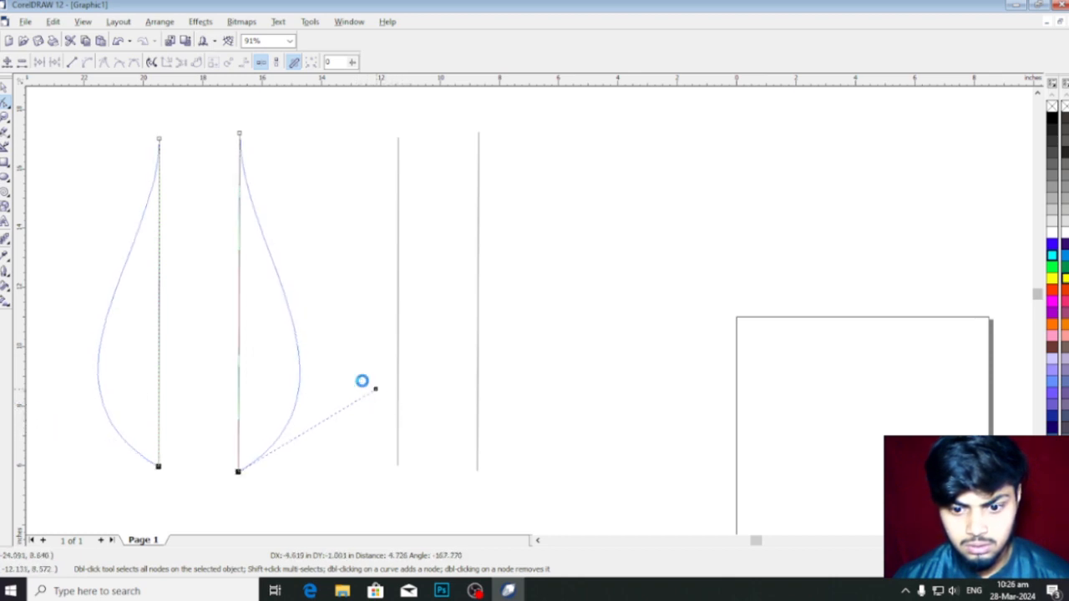
Add mirrored nodes at the body and neck and reshape the curves into a vase outline with a rounded rim section
double_click(292, 323)
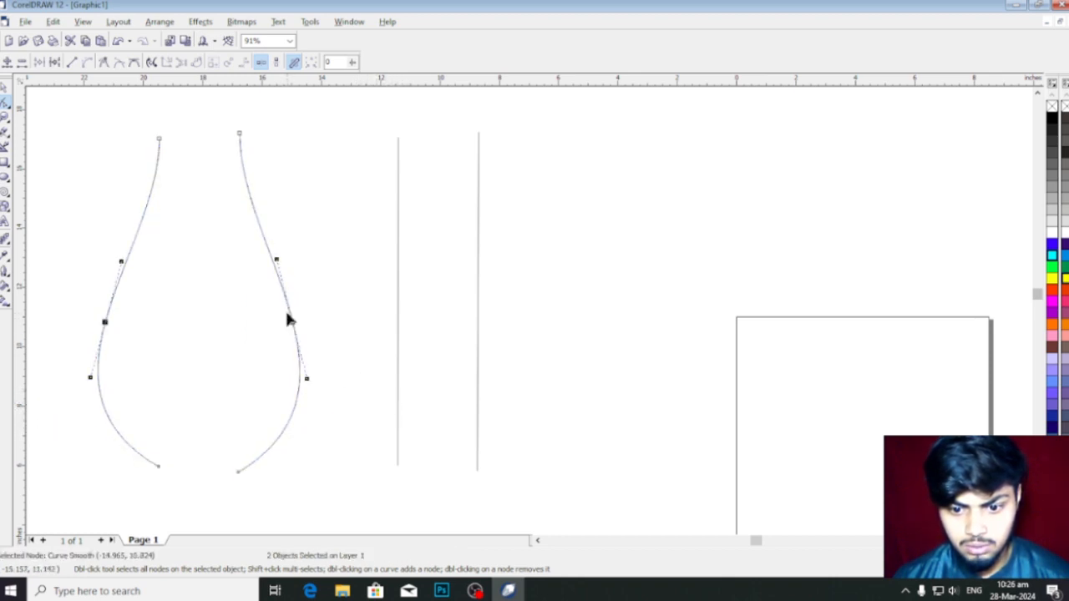
left_click_drag(307, 380, 324, 350)
double_click(243, 206)
mouse_move(242, 183)
left_mouse_down()
mouse_move(266, 190)
mouse_move(260, 182)
left_mouse_up()
left_click(315, 172)
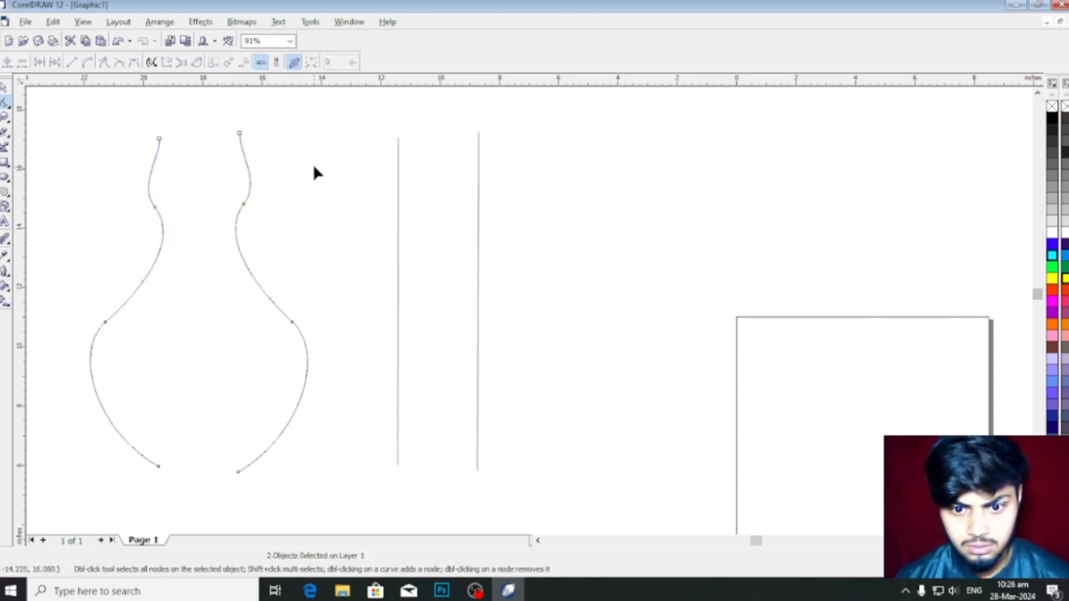
Move the left curve's top node slightly inward and weld the two vase sides into one object
left_click_drag(159, 138, 319, 512)
left_click(4, 86)
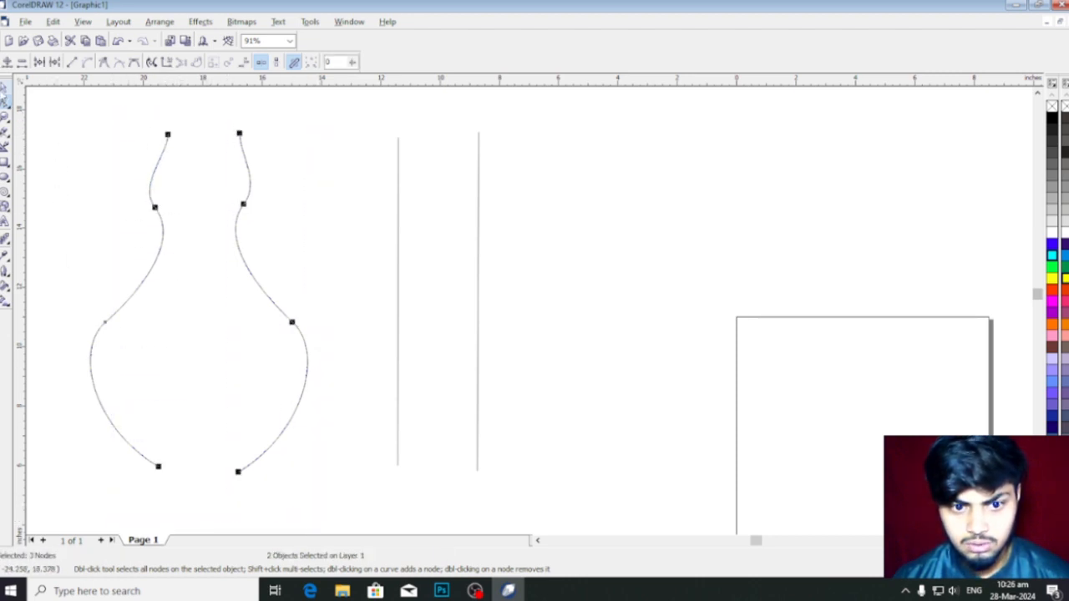
left_click(81, 117)
left_click_drag(81, 117, 327, 509)
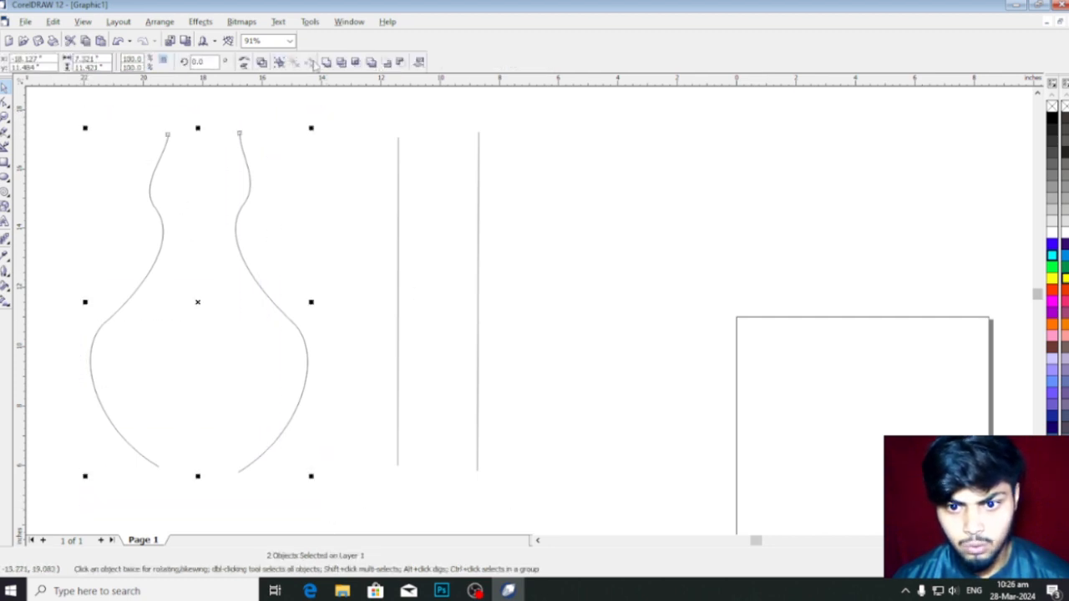
left_click(326, 62)
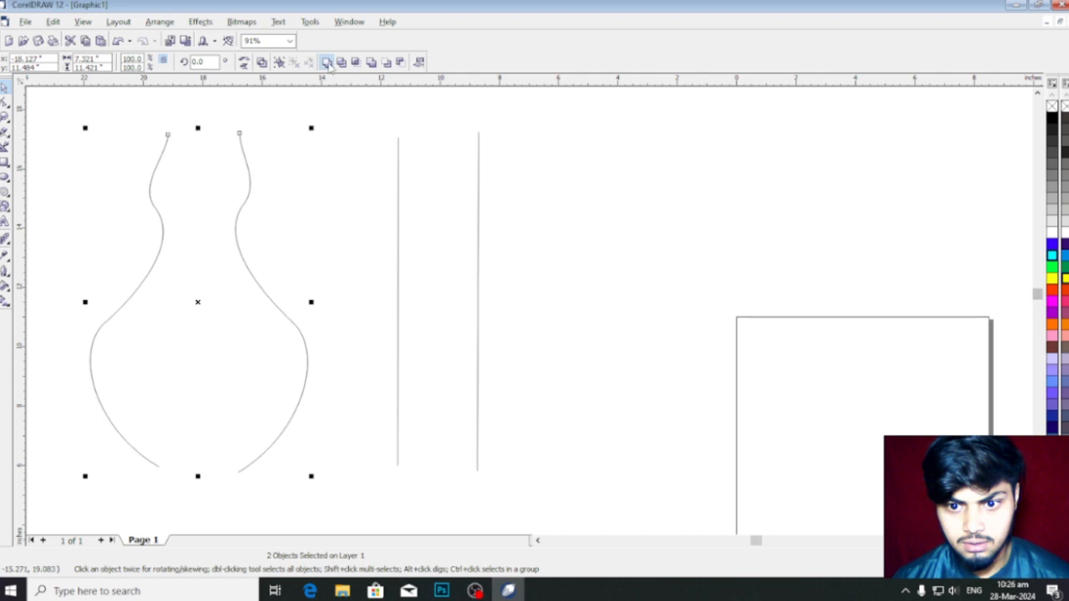
Close the vase outline by joining its two upper end nodes and its two lower end nodes with Extend Curve to Close
left_click(5, 102)
left_click_drag(139, 111, 273, 145)
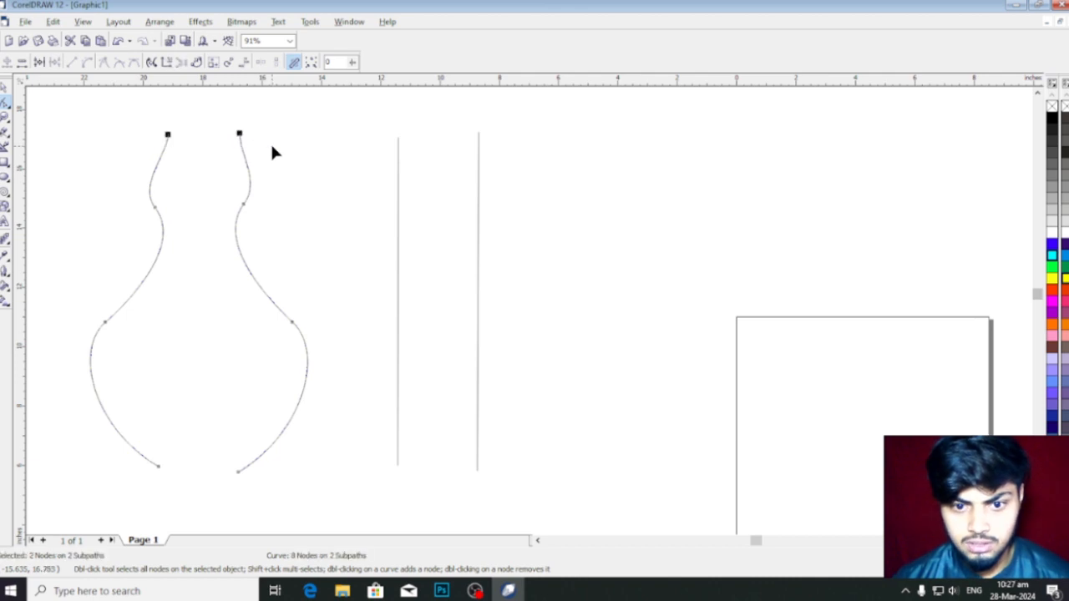
left_click(167, 62)
left_click_drag(298, 460, 122, 468)
left_click(167, 62)
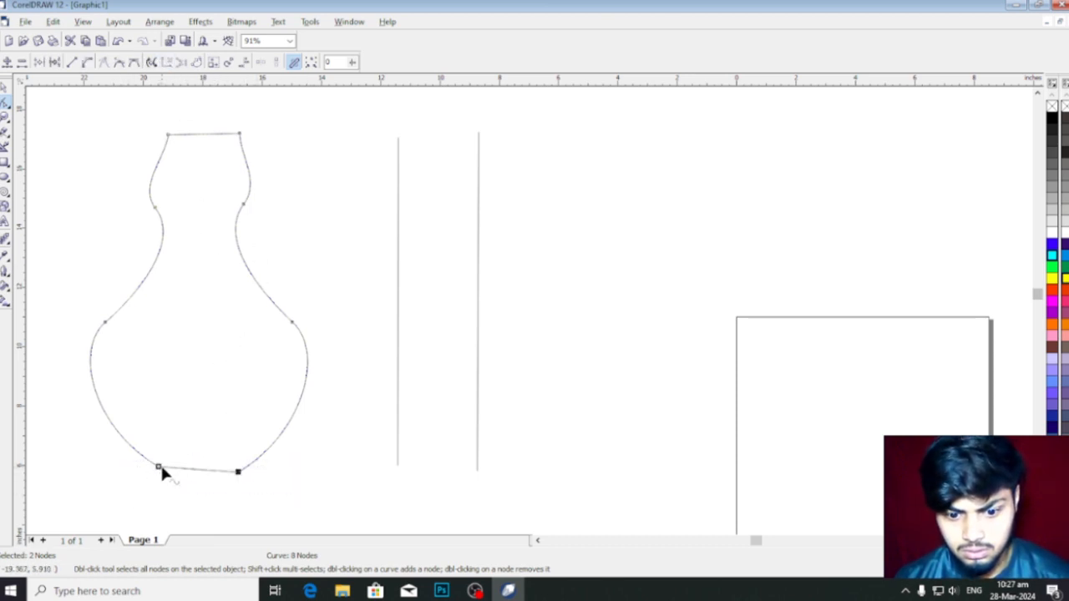
Adjust the vase's two base corner nodes and its upper right corner node to level and narrow the base and rim
left_click_drag(159, 469, 165, 474)
left_click(241, 478)
left_click_drag(242, 478, 242, 473)
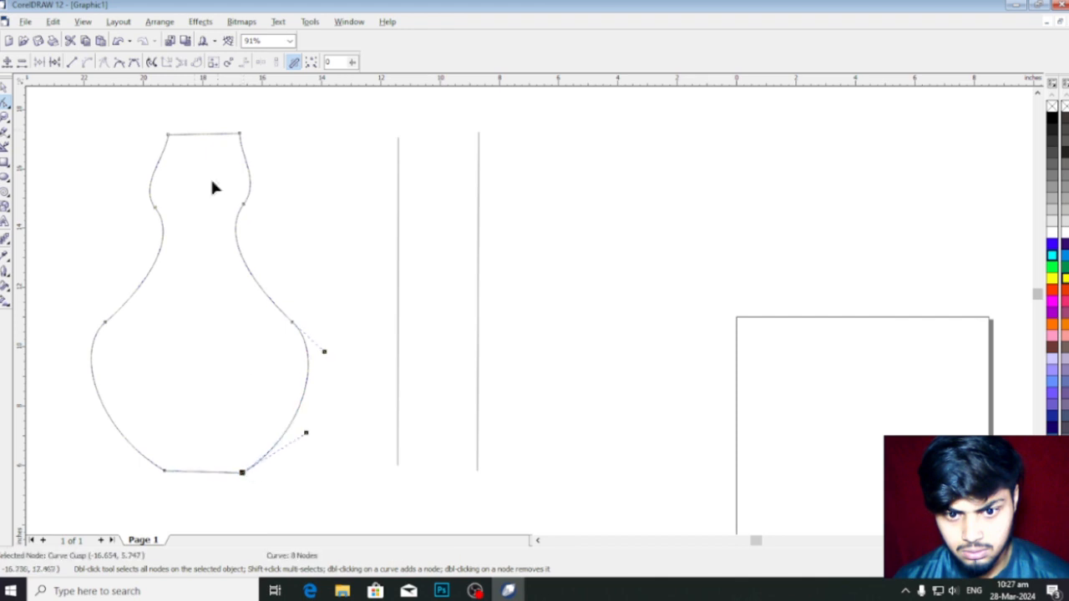
left_click_drag(239, 135, 235, 134)
left_click(210, 297)
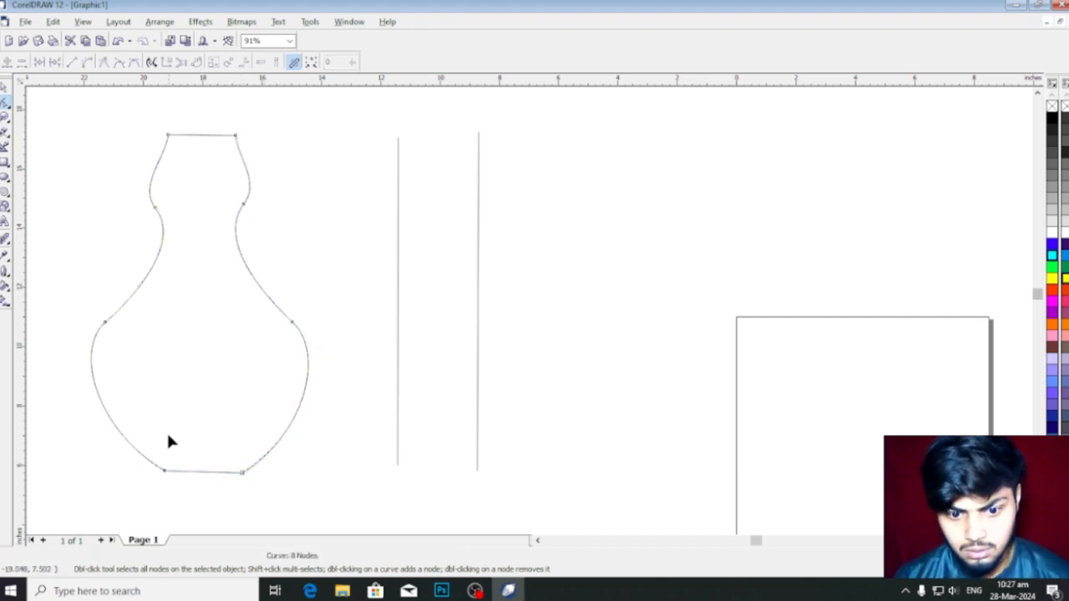
left_click_drag(164, 470, 172, 475)
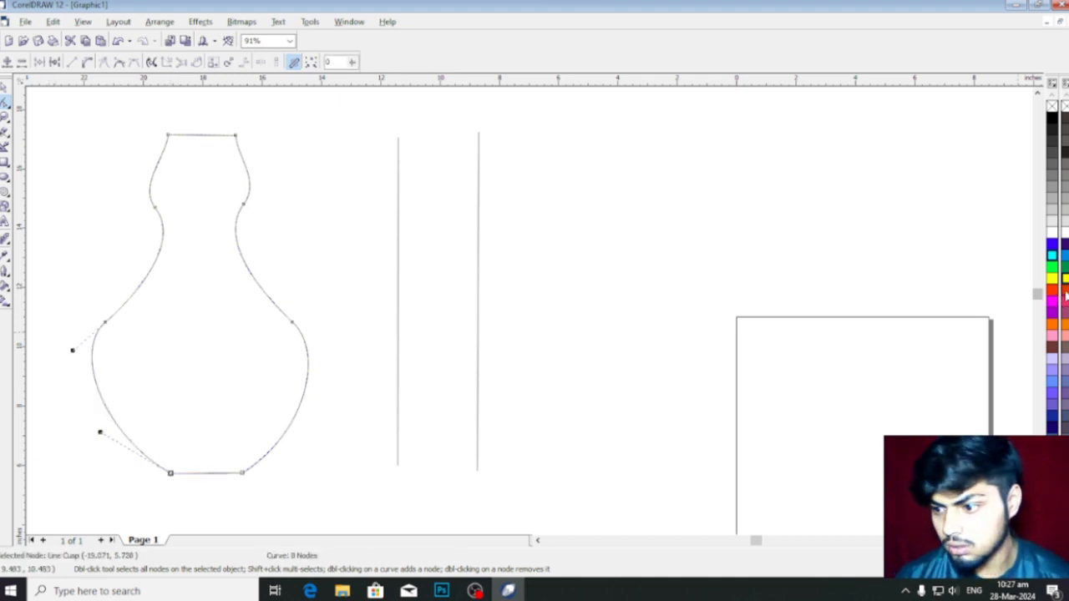
Fill the closed vase shape with red
left_click(1054, 301)
left_click(1053, 292)
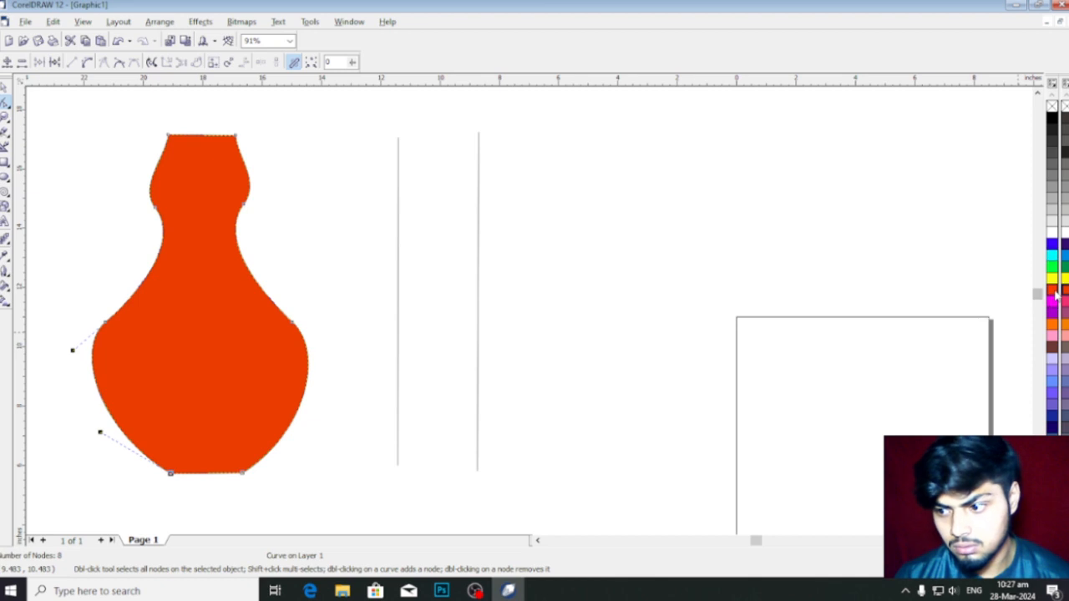
left_click(356, 478)
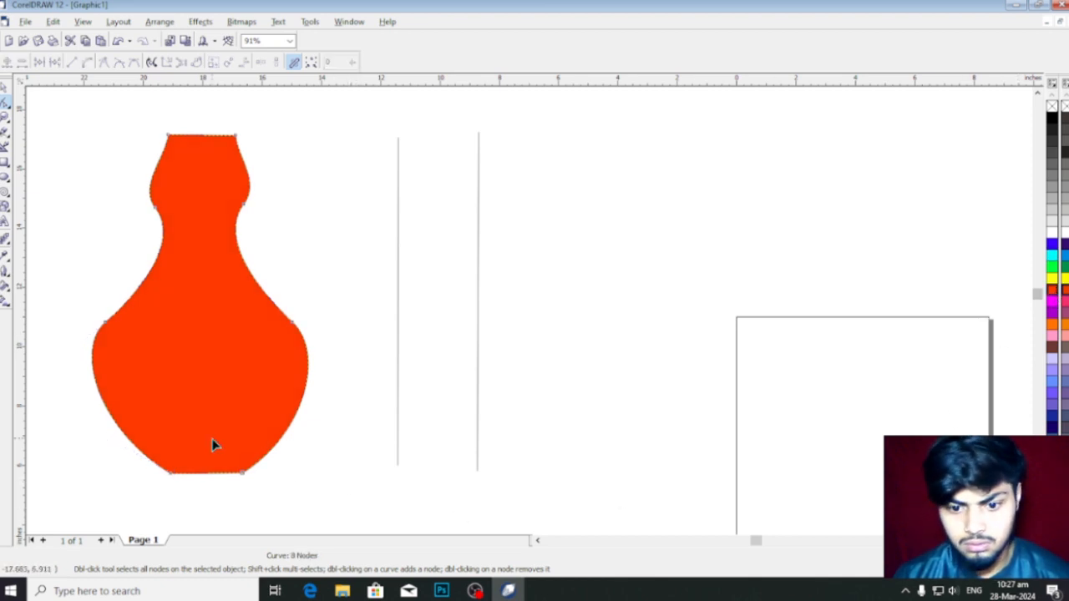
Select both vertical lines together for node editing and turn on Vertical Reflect Nodes
left_click_drag(415, 151, 506, 417)
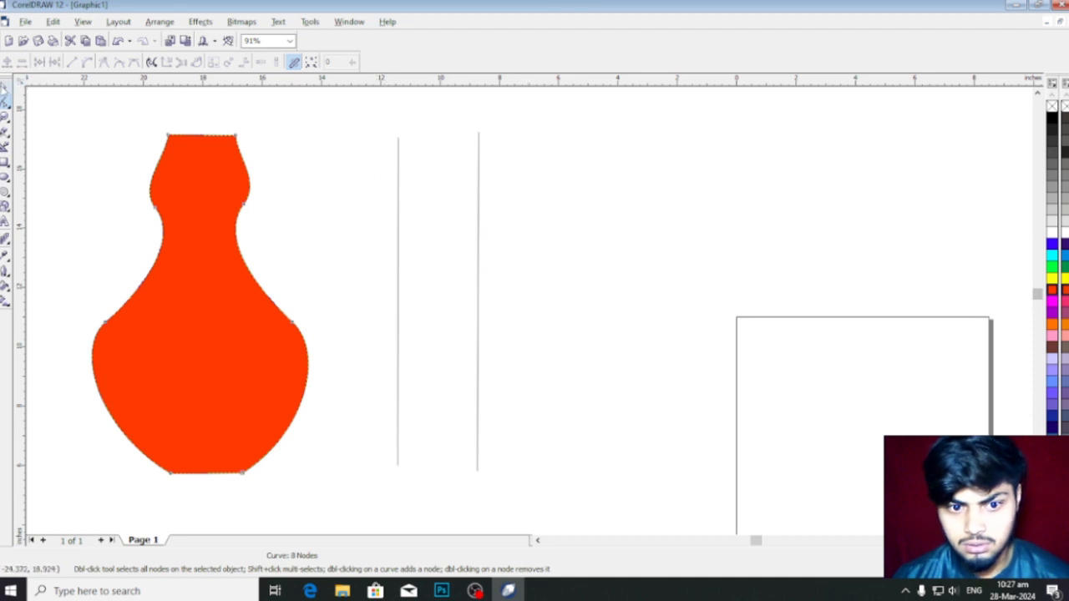
left_click(4, 87)
left_click_drag(392, 119, 513, 496)
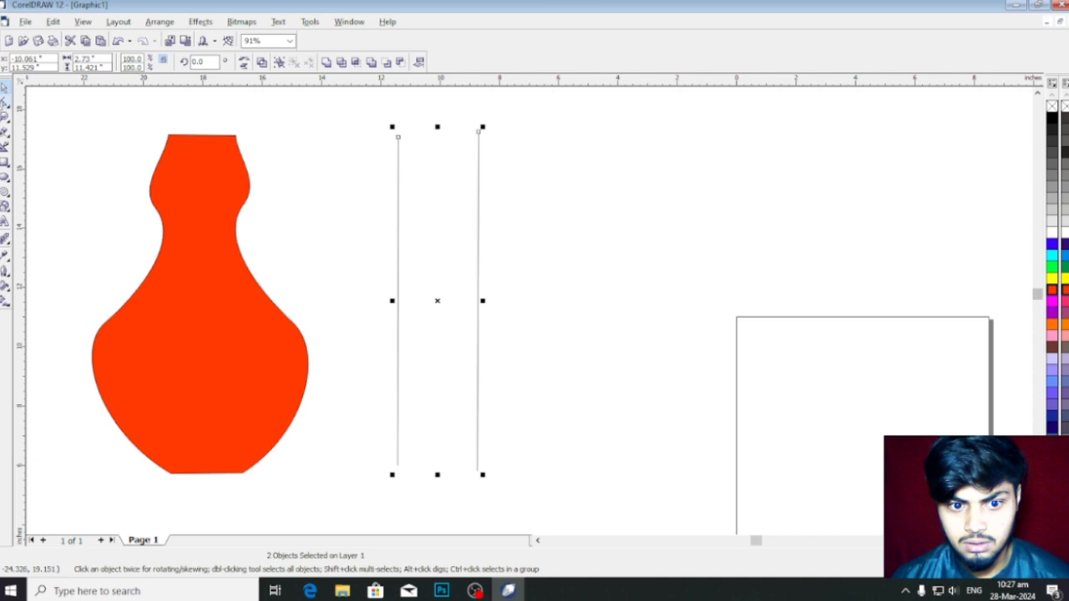
left_click(5, 101)
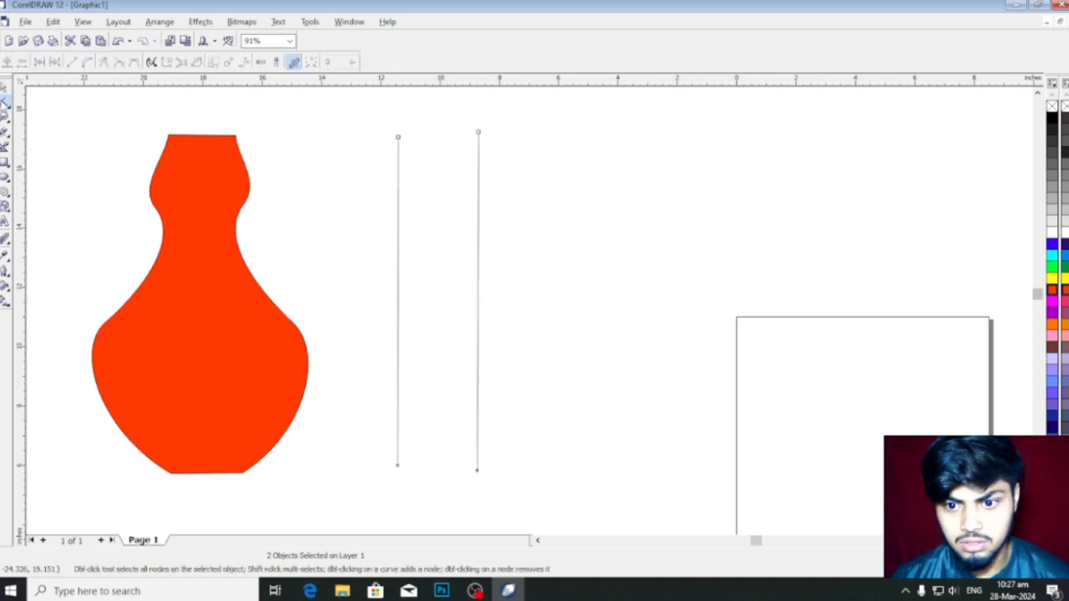
left_click(276, 63)
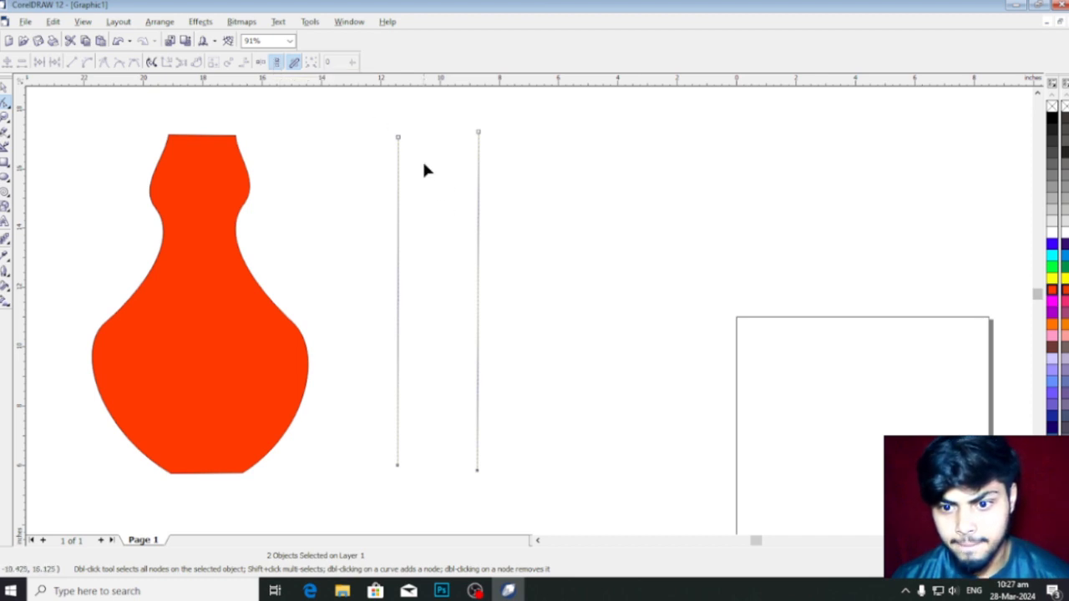
Convert the two selected lines to curves and bend their lower parts into matching bulges to the right
left_click(478, 204)
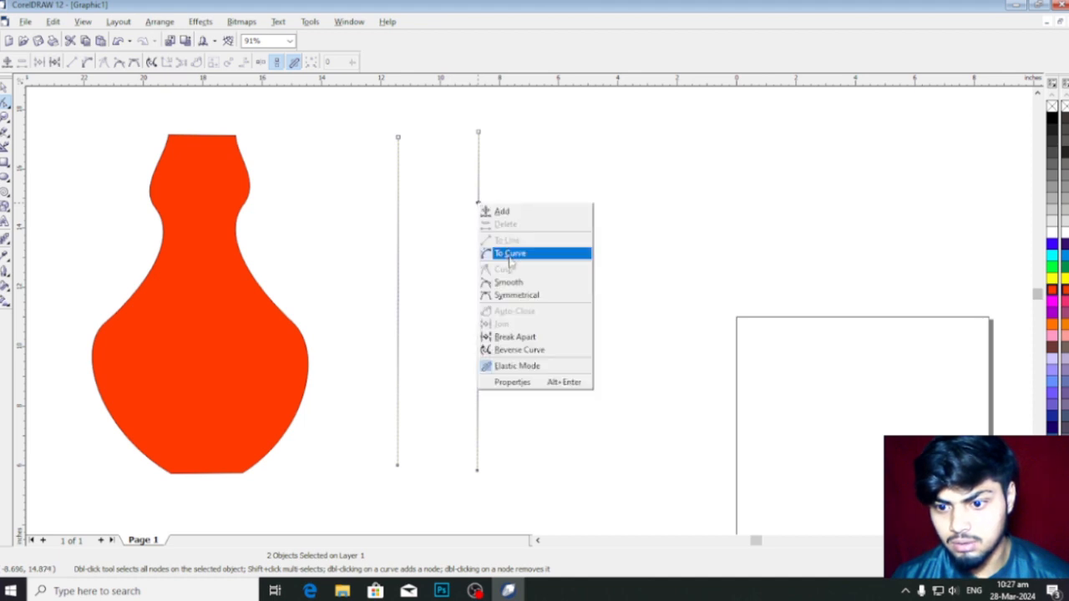
left_click(507, 252)
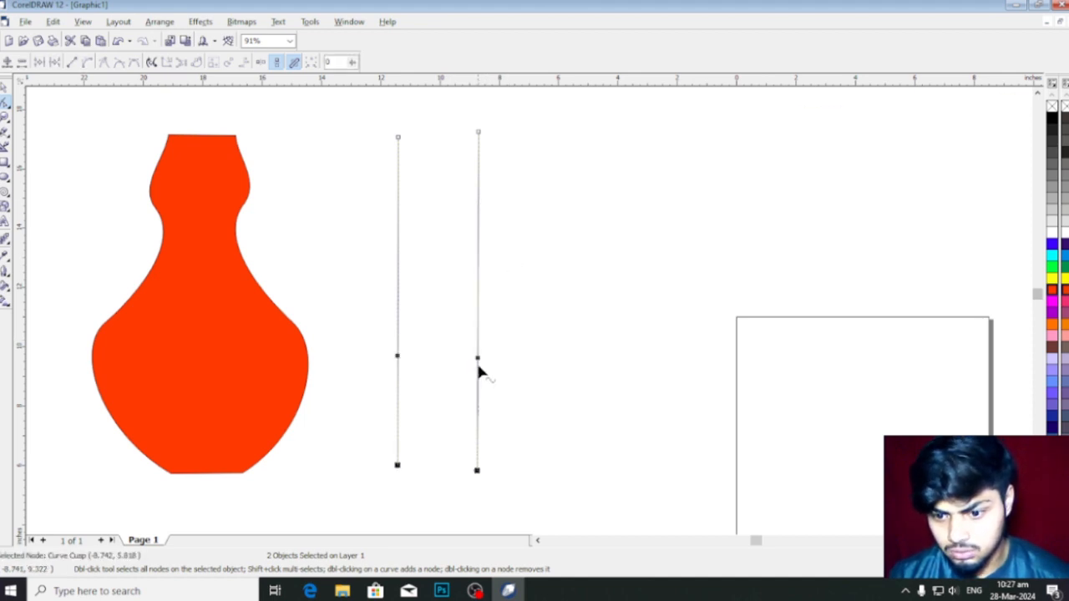
left_click_drag(480, 365, 650, 348)
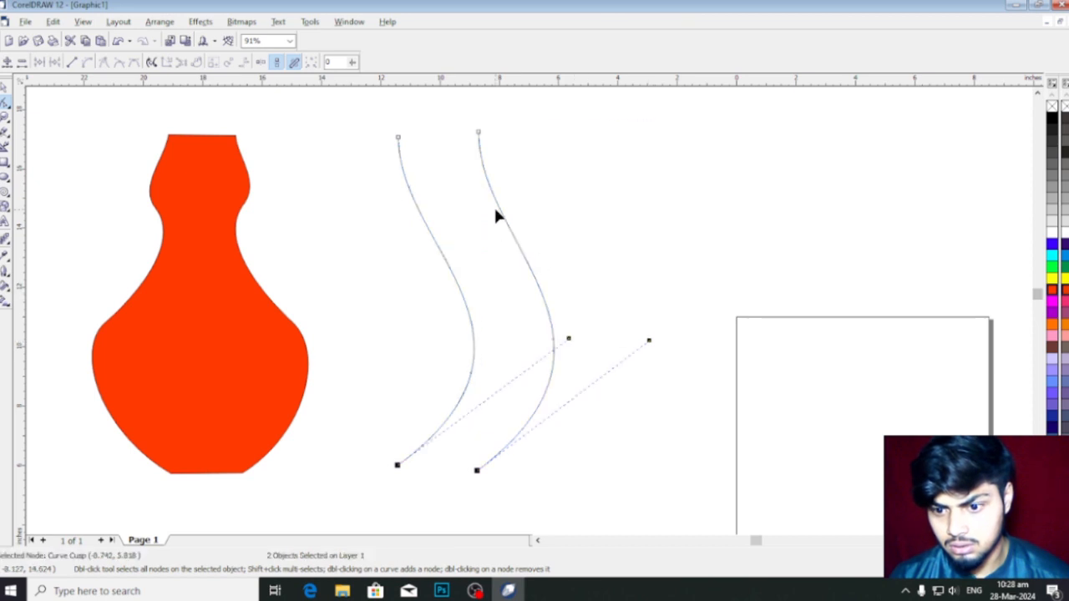
Add a node near the top of both curves, bend the upper segments to the left and make the nodes smooth
double_click(498, 208)
left_click_drag(501, 215, 465, 191)
left_click(566, 229)
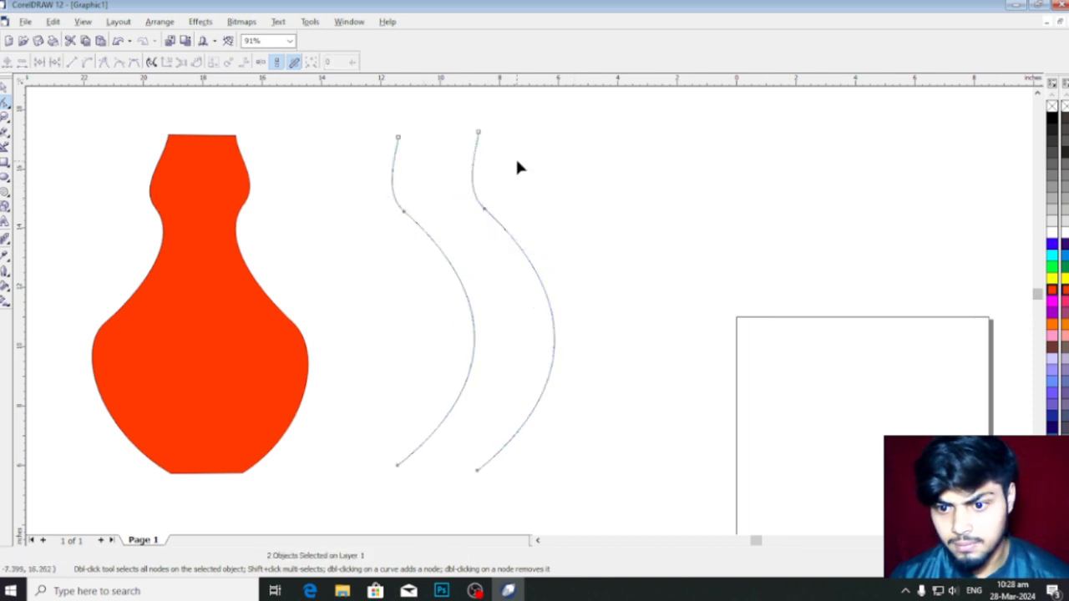
left_click(487, 204)
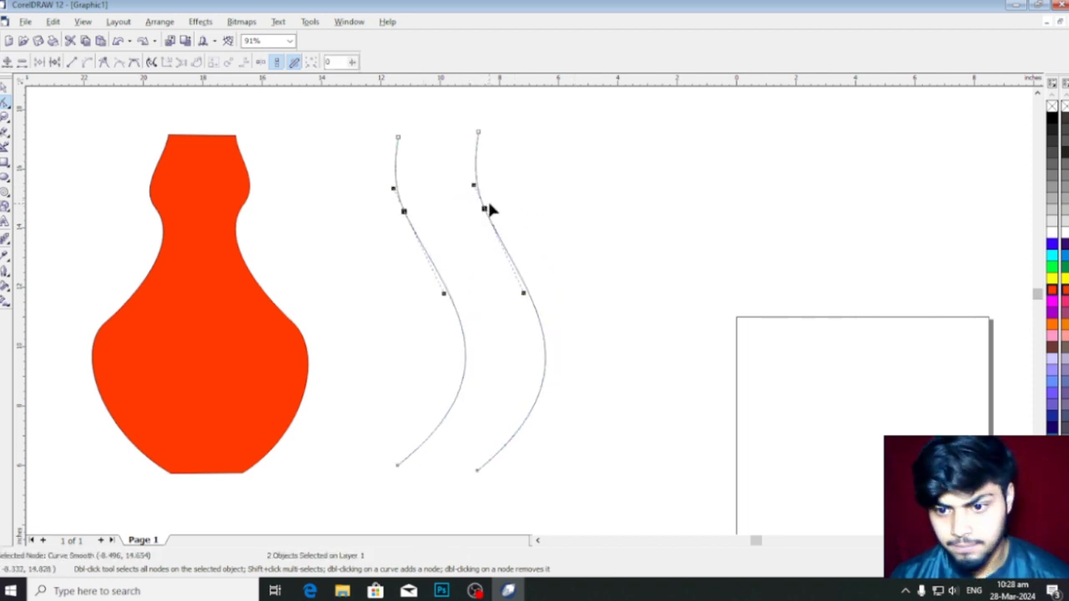
left_click(360, 148)
Select both S-shaped curves and weld them into one object
left_click_drag(361, 113, 575, 522)
left_click(5, 86)
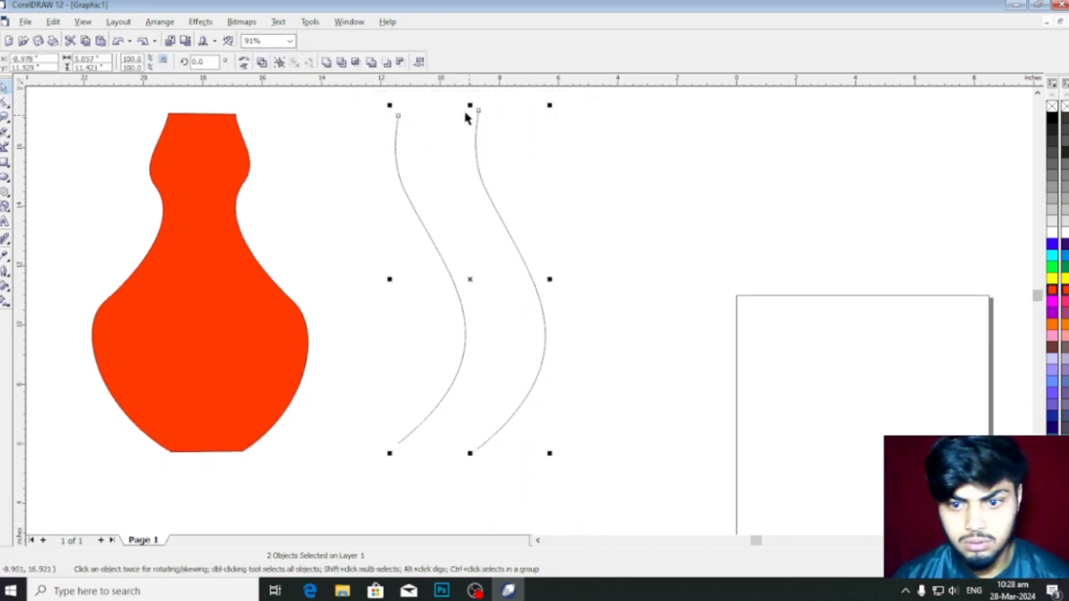
left_click(327, 61)
scroll(407, 240, "up", 1)
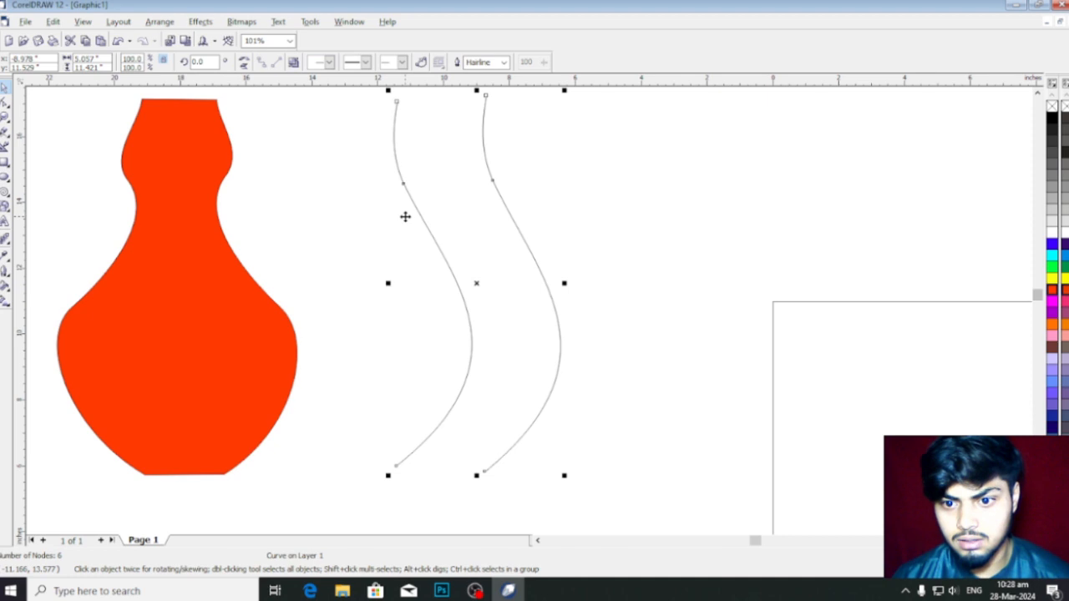
scroll(405, 216, "down", 6)
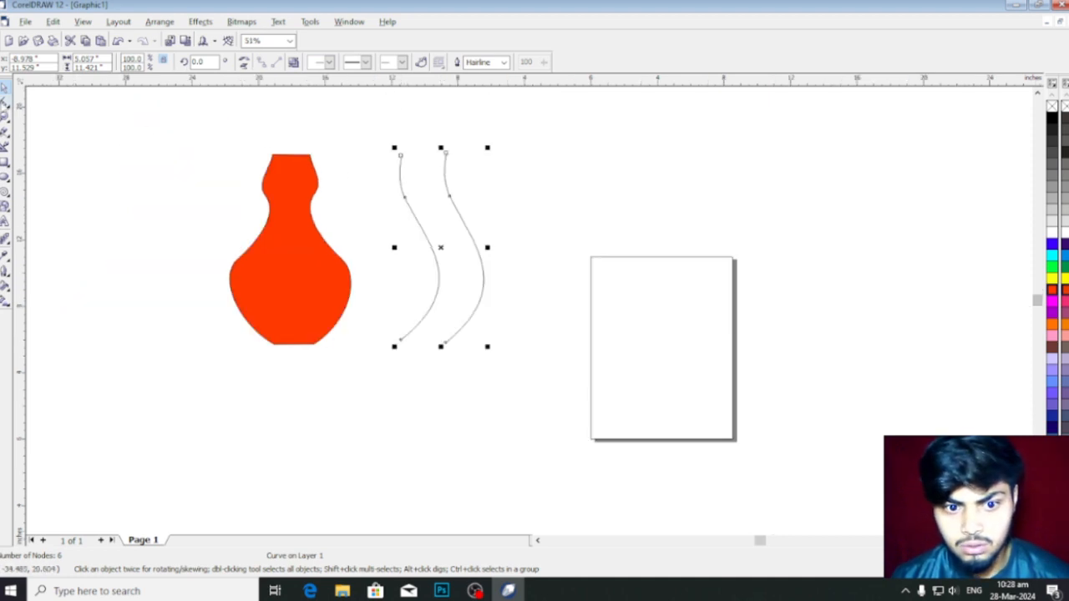
Try to close the welded curves at their two upper end nodes with Auto-Close Curve
left_click(4, 102)
left_click(404, 144)
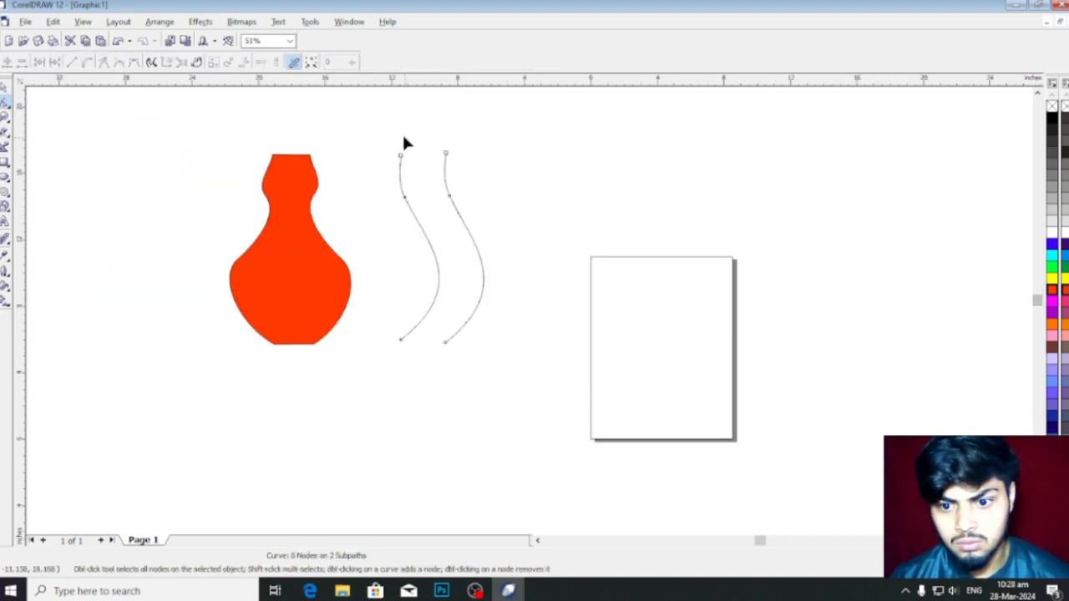
left_click_drag(474, 169, 473, 170)
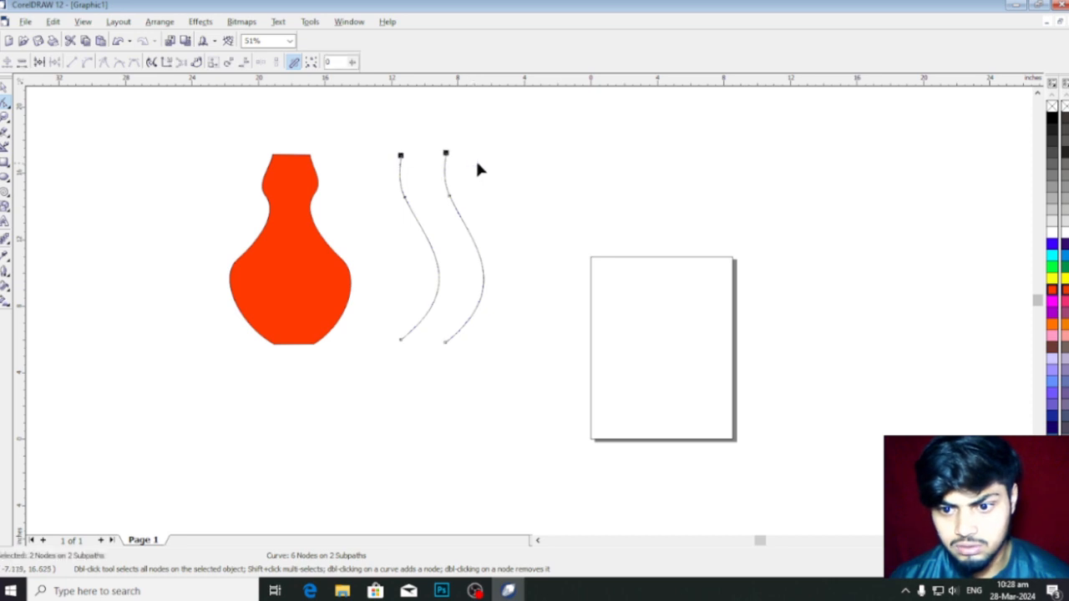
left_click(197, 64)
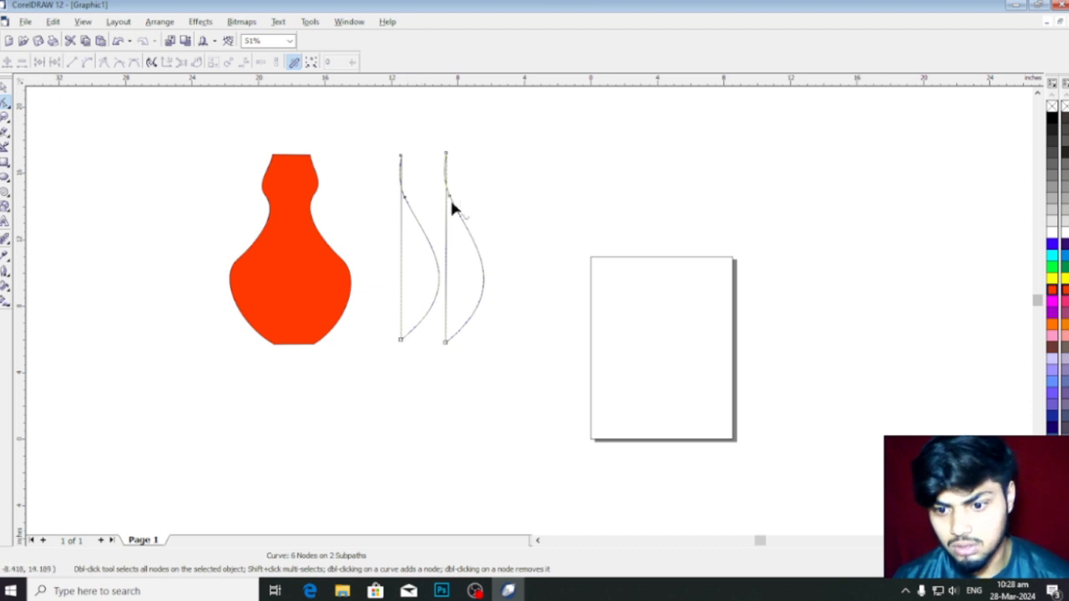
key("ctrl+z")
Join the two upper end nodes with Extend Curve to Close and lower the right corner node to level the top edge
left_click_drag(380, 137, 491, 185)
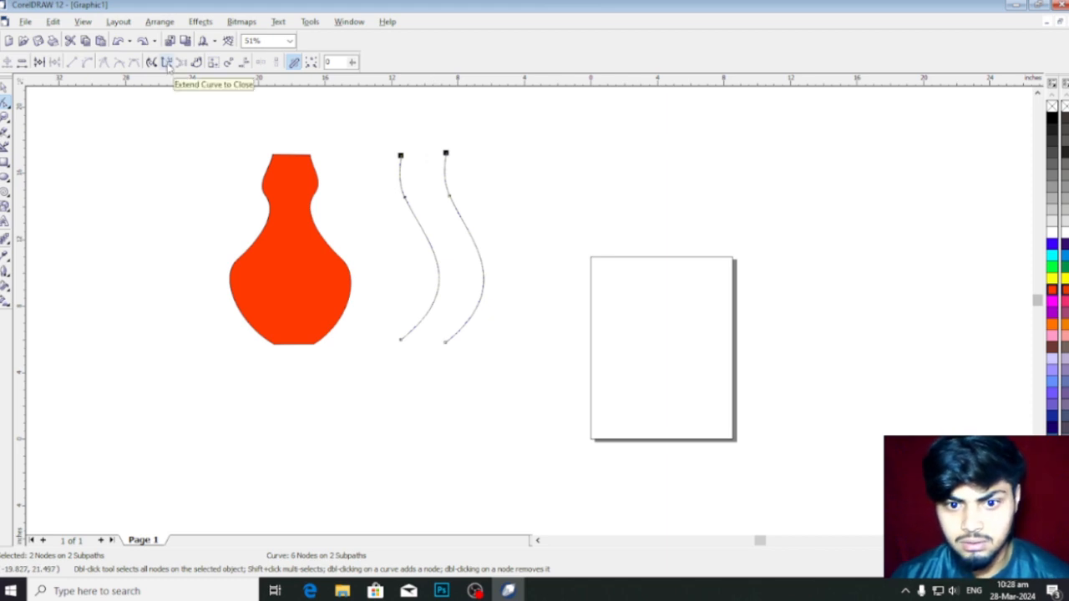
left_click(167, 63)
left_click(446, 156)
left_click_drag(446, 155, 446, 156)
left_click(476, 183)
Join the two lower end nodes with Extend Curve to Close and fill the closed S-shape with cyan
left_click_drag(386, 336, 506, 365)
left_click(167, 62)
left_click(523, 262)
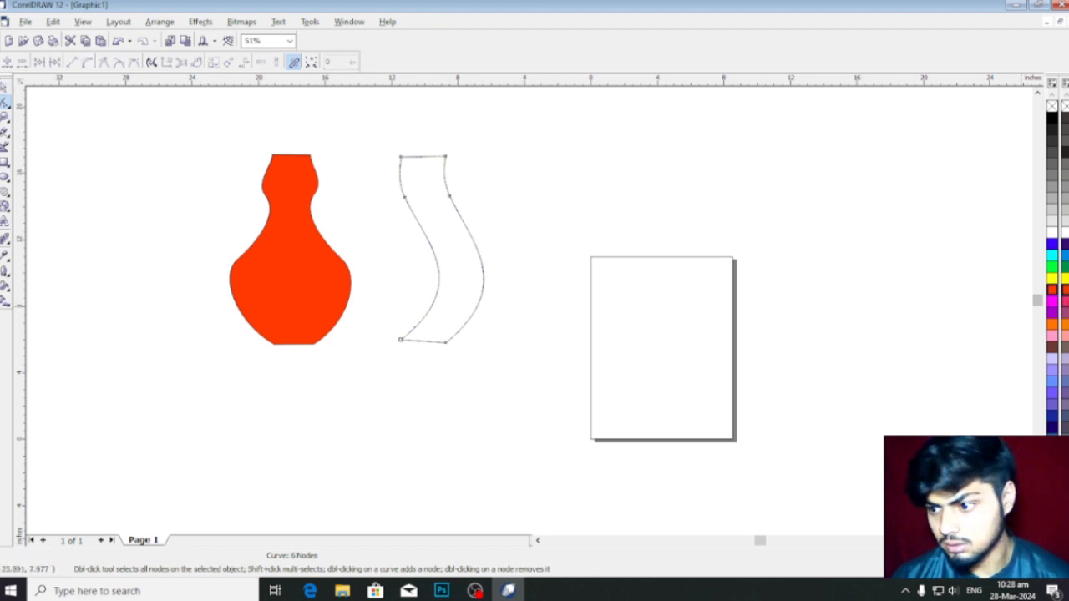
left_click(1051, 266)
left_click(1050, 255)
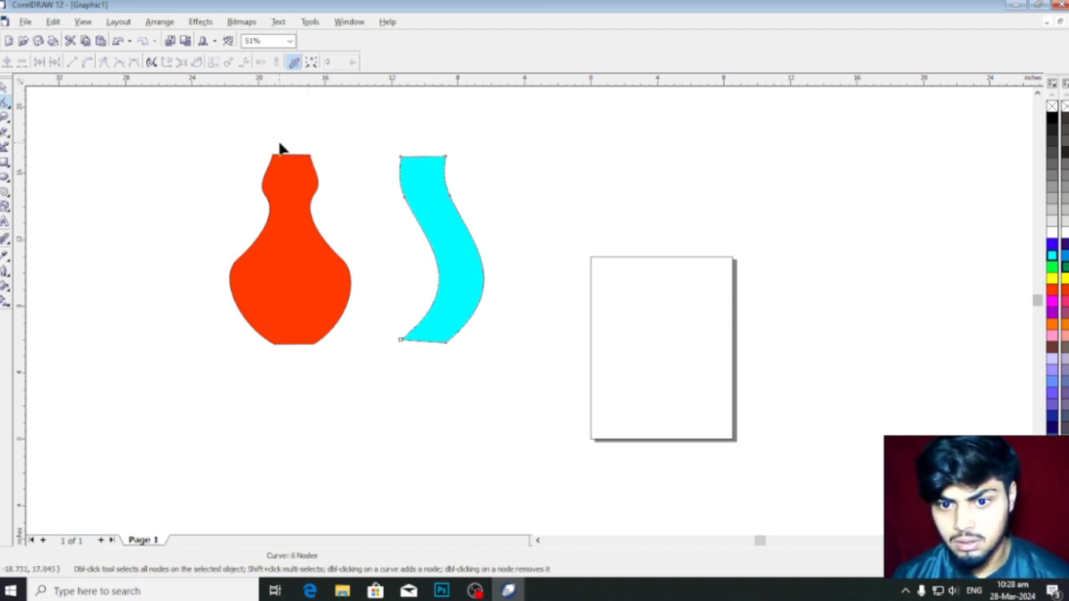
Move the red vase and the cyan S-shape together over to the page, then deselect them
left_click(5, 87)
left_click_drag(215, 131, 585, 458)
left_click_drag(357, 259, 663, 219)
left_click(257, 264)
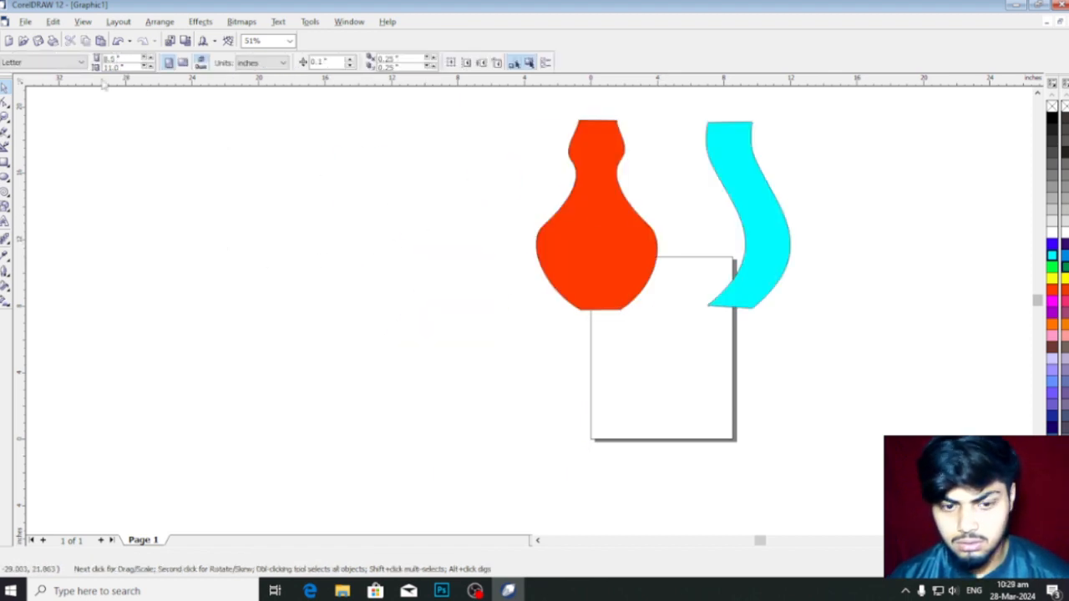
Draw a freehand zigzag curve about 20.4 in wide and 4.7 in high beside the vase, and select all its nodes
left_click(5, 134)
mouse_move(88, 286)
left_mouse_down()
mouse_move(109, 255)
mouse_move(178, 233)
mouse_move(200, 287)
mouse_move(310, 277)
mouse_move(345, 238)
mouse_move(369, 294)
mouse_move(405, 289)
mouse_move(431, 309)
left_mouse_up()
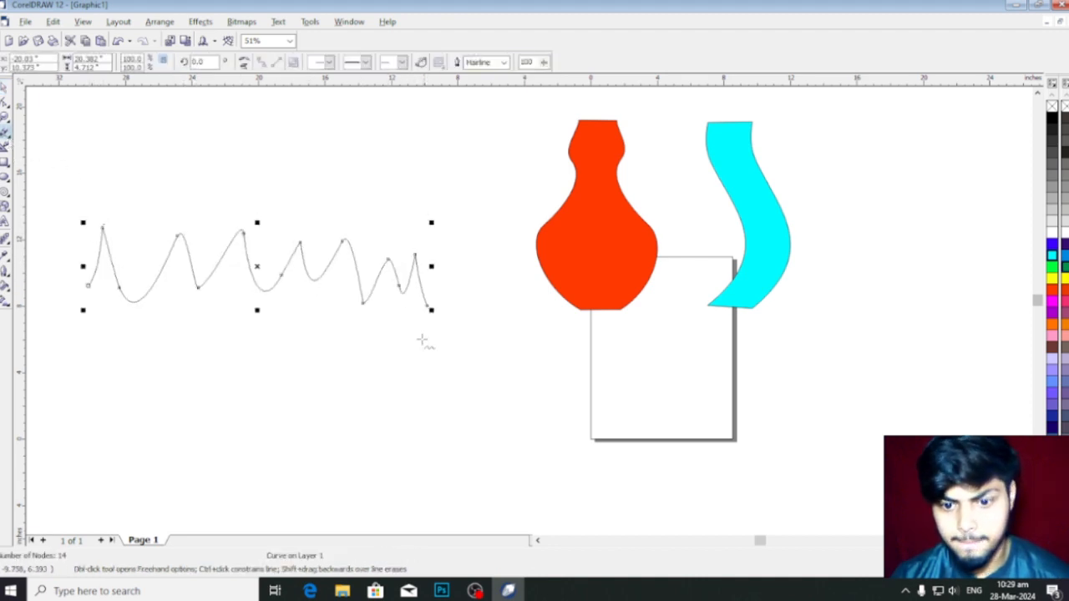
left_click(5, 102)
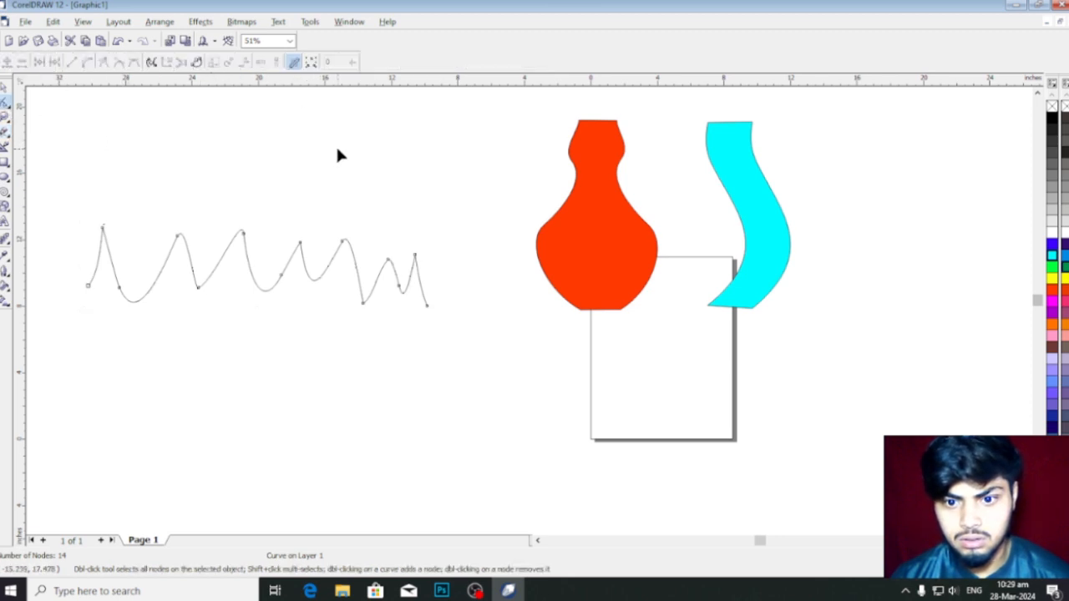
left_click(312, 62)
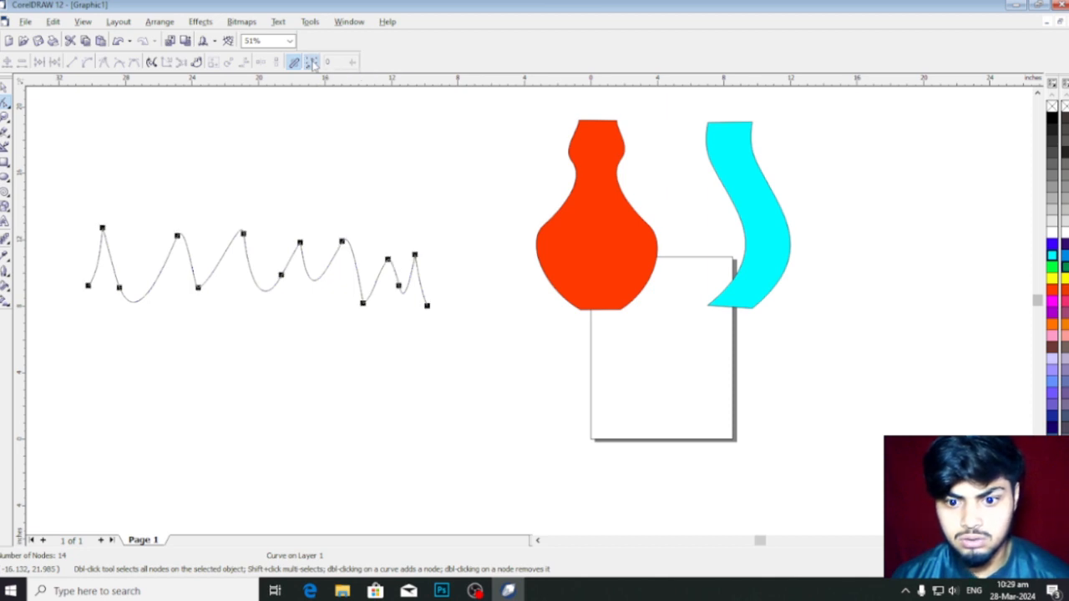
Move the zigzag's selected nodes with Elastic Mode on and off, then turn it back on and pull the last node far inward
mouse_move(243, 236)
left_mouse_down()
mouse_move(243, 255)
mouse_move(264, 175)
mouse_move(232, 228)
mouse_move(221, 214)
mouse_move(250, 237)
left_mouse_up()
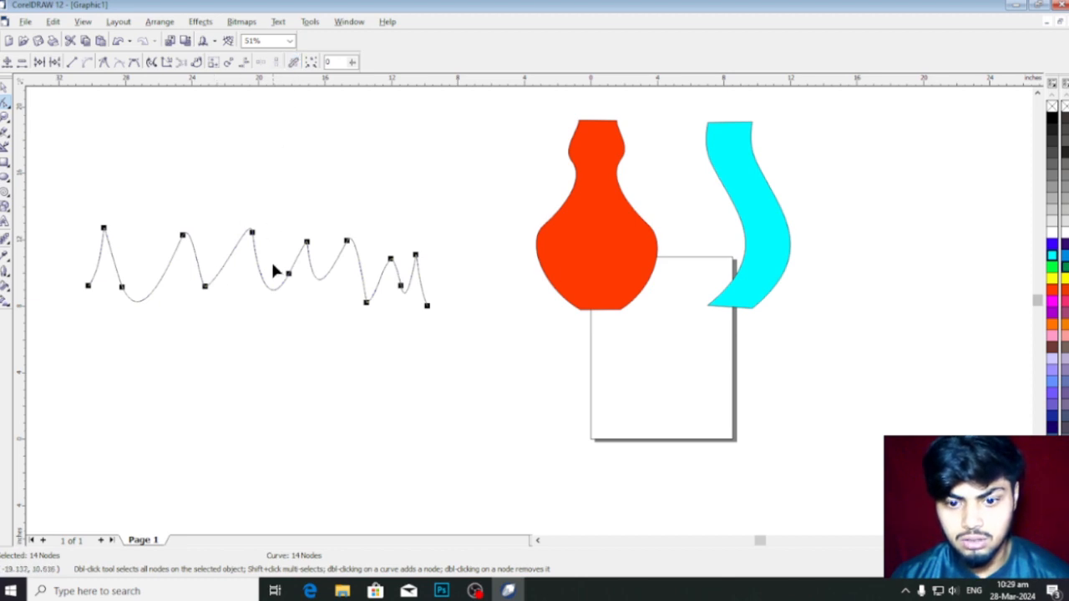
left_click_drag(255, 236, 268, 209)
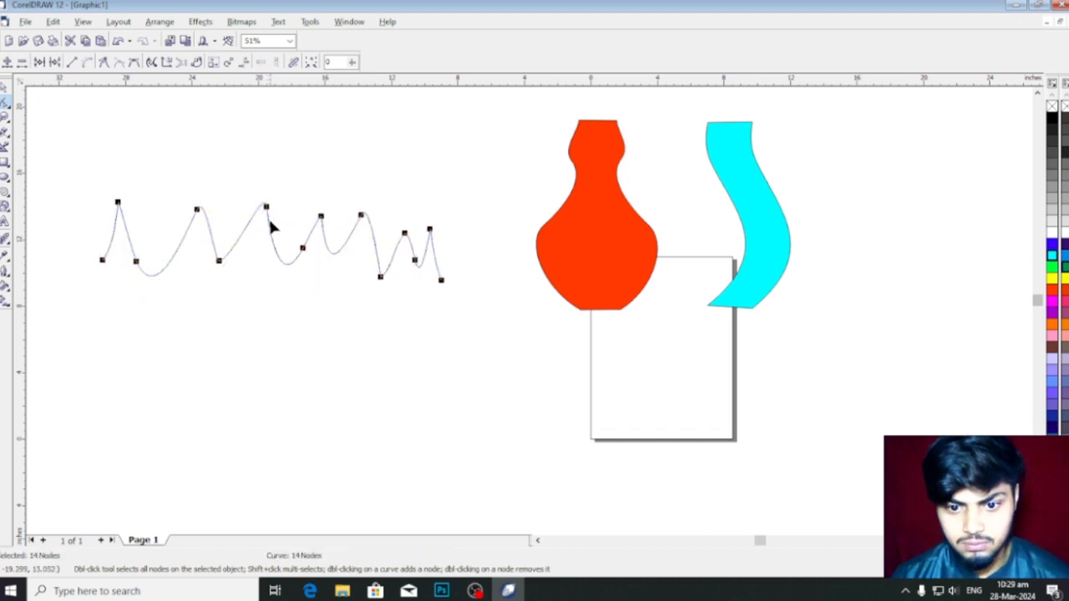
left_click(294, 62)
left_click_drag(437, 282, 193, 248)
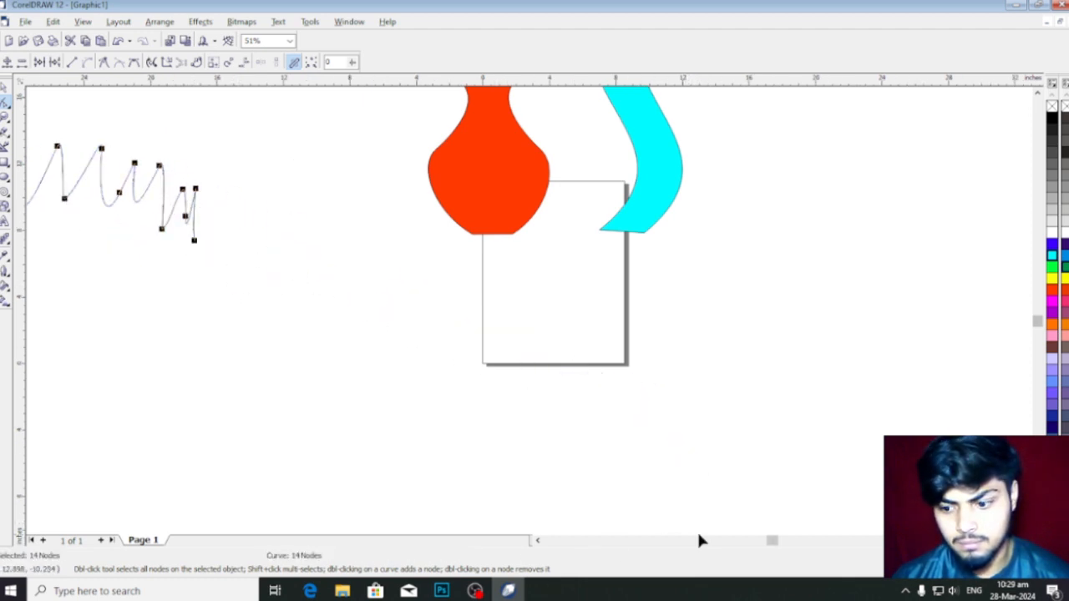
Try Curve Smoothness on all the zigzag's nodes and pull its last node outward and down
scroll(766, 540, "left", 3)
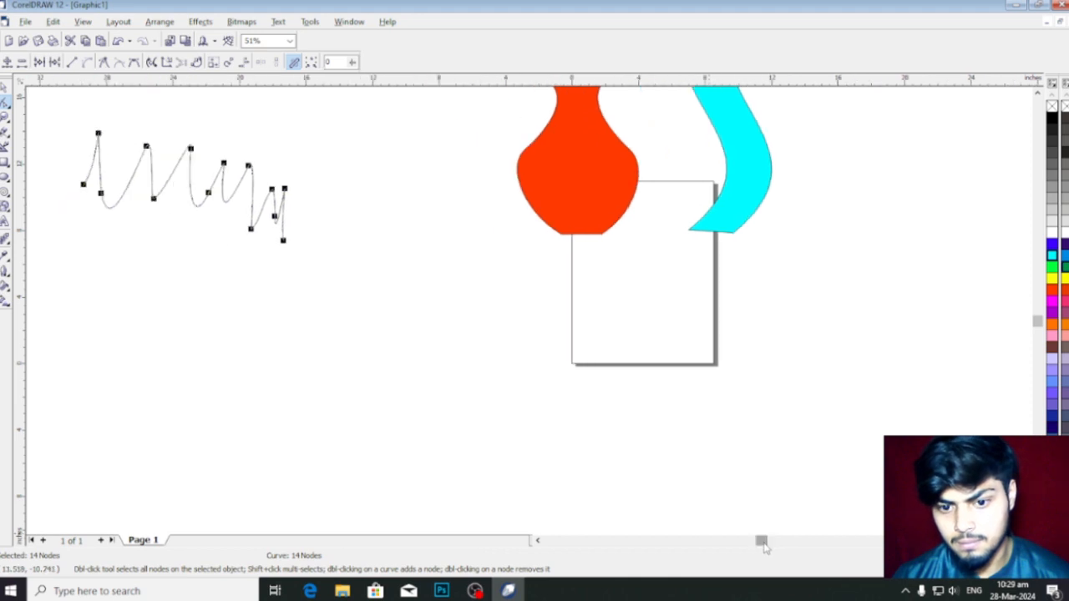
scroll(491, 311, "down", 2)
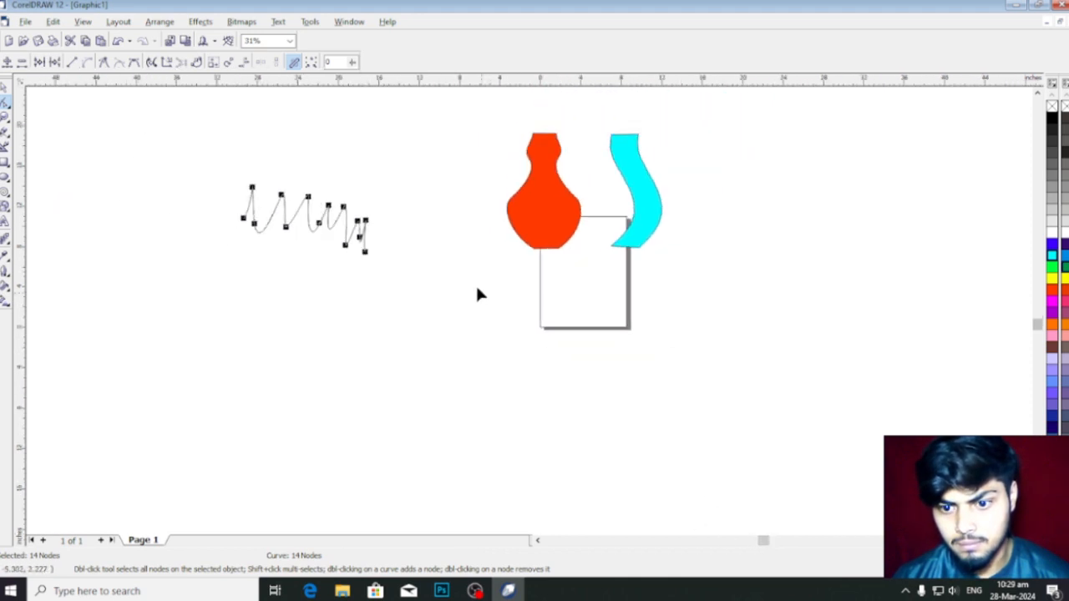
scroll(418, 204, "up", 1)
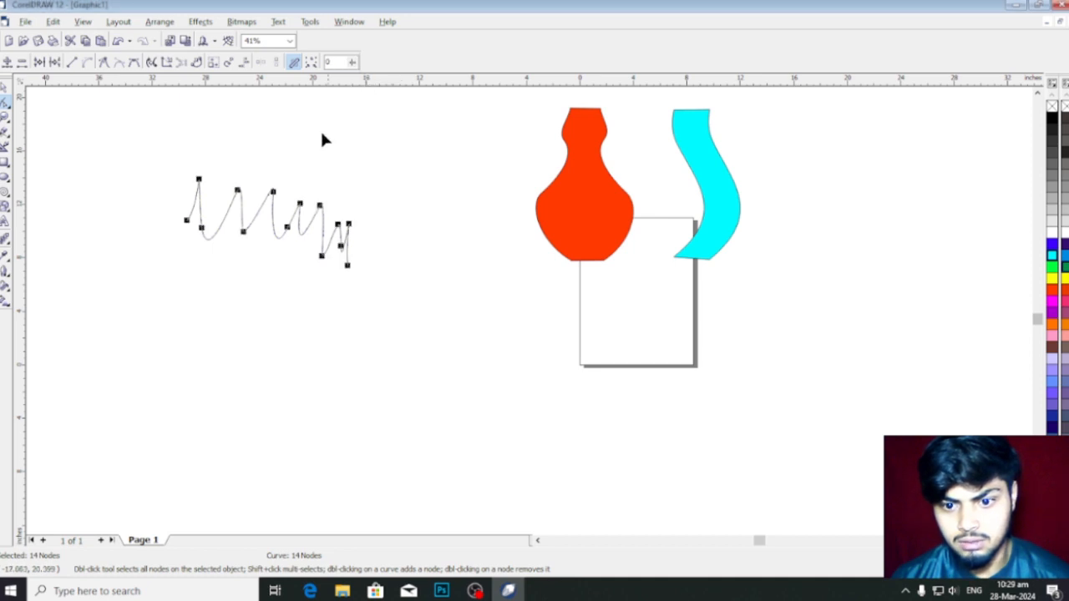
left_click(351, 62)
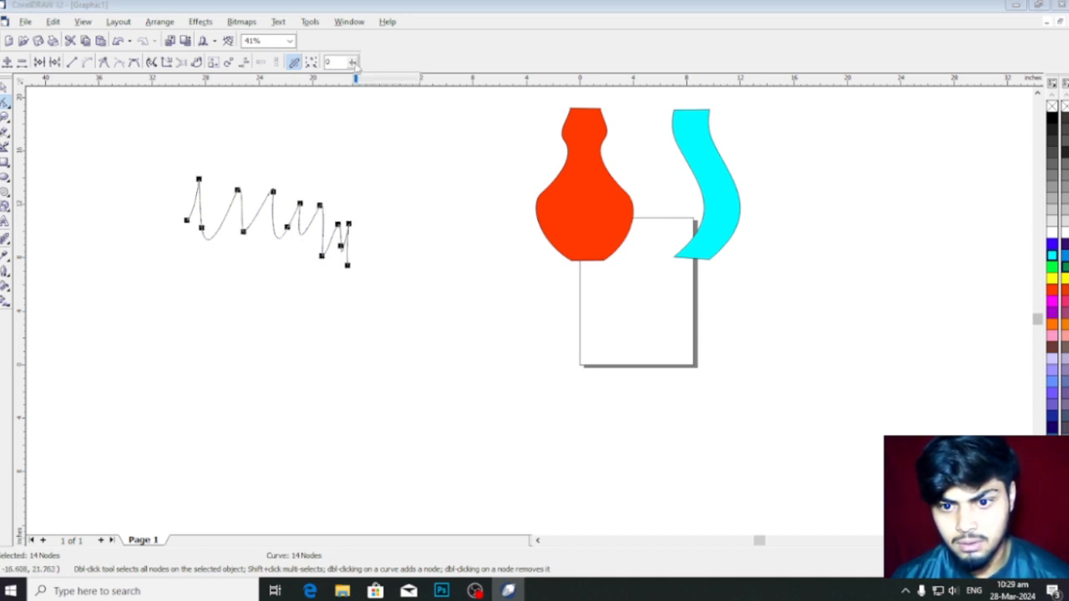
left_click(375, 91)
left_click_drag(347, 266, 456, 326)
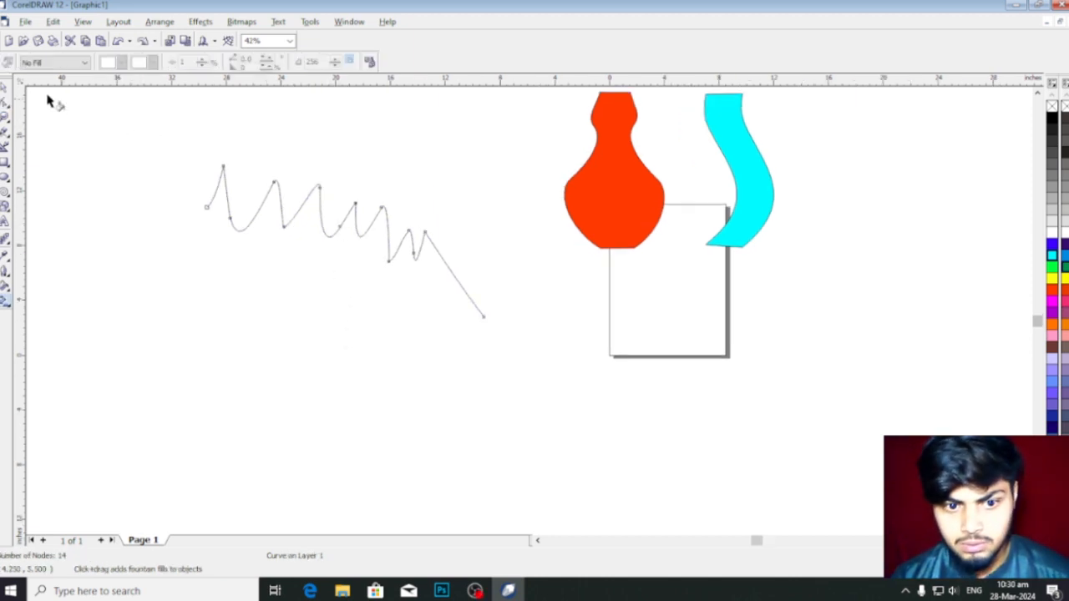
Delete the freehand zigzag curve
left_click(5, 86)
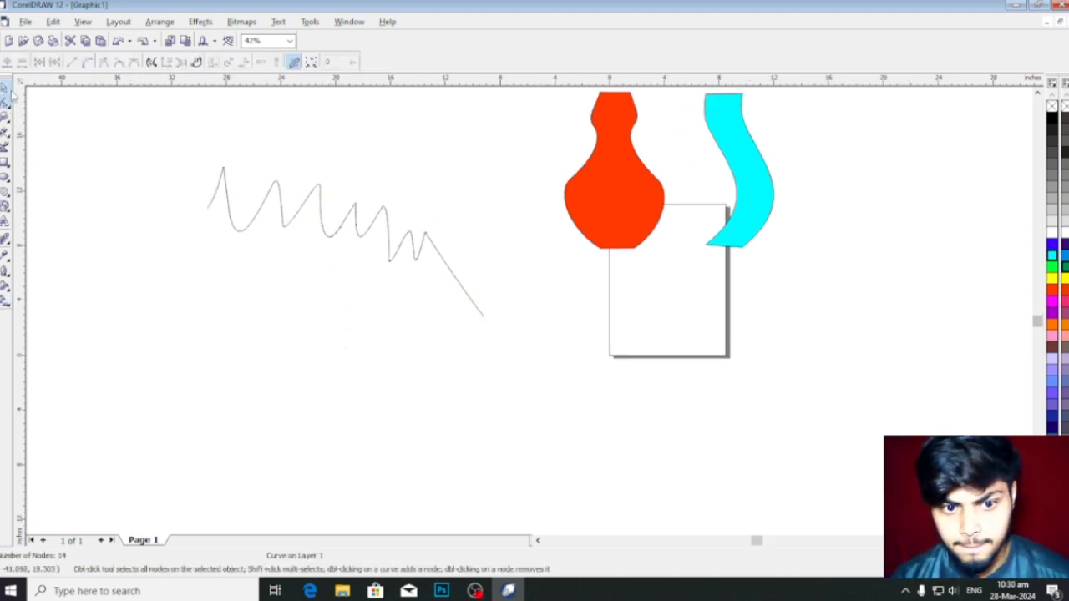
left_click(248, 203)
key("Delete")
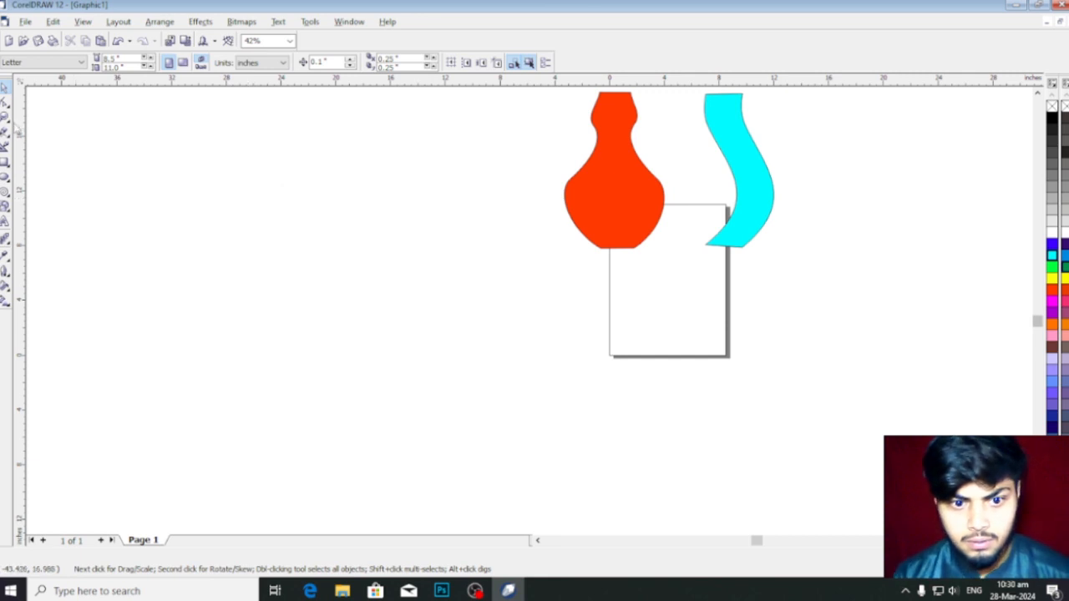
Draw a rectangle about 30.2 in wide and 13.1 in high in the empty area beside the vase
left_click(5, 162)
left_click_drag(64, 146, 478, 324)
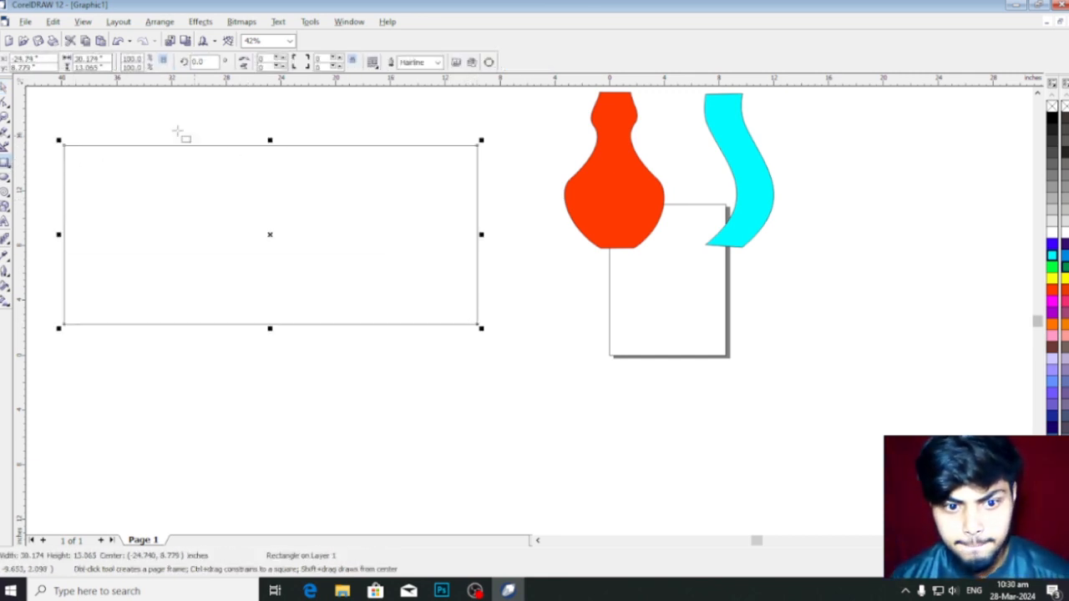
Cut the rectangle with the Knife tool along a near-vertical line close to its right end and pull the narrow piece away
left_click(5, 101)
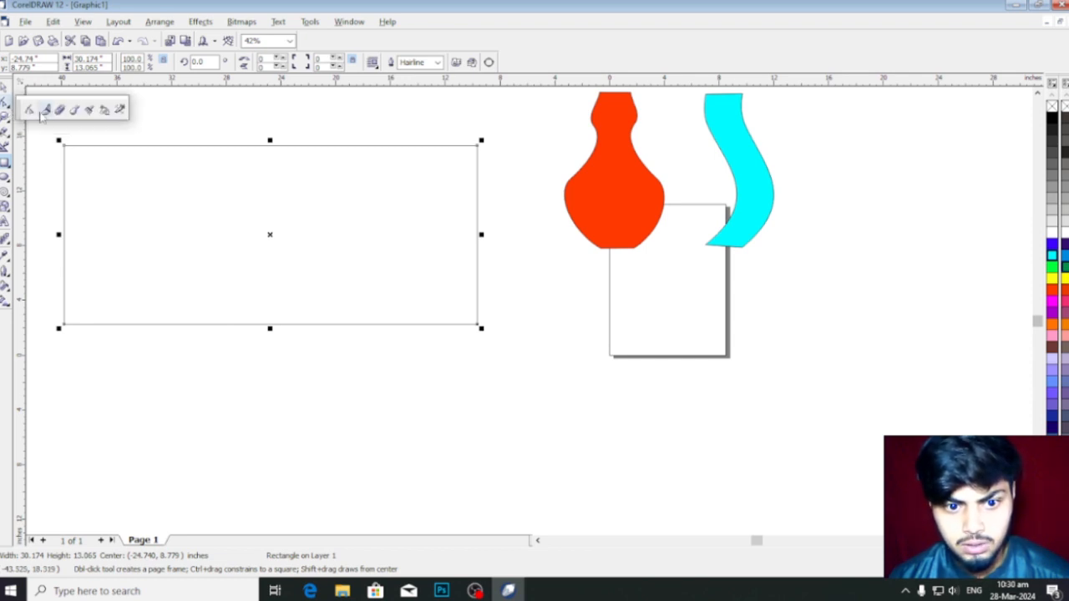
left_click(45, 110)
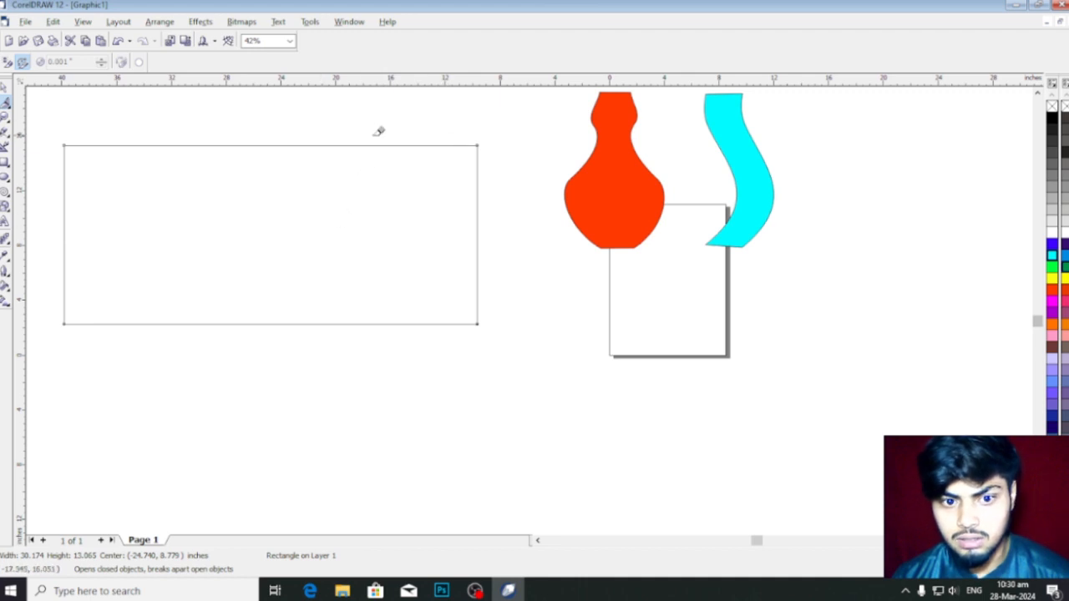
left_click(432, 145)
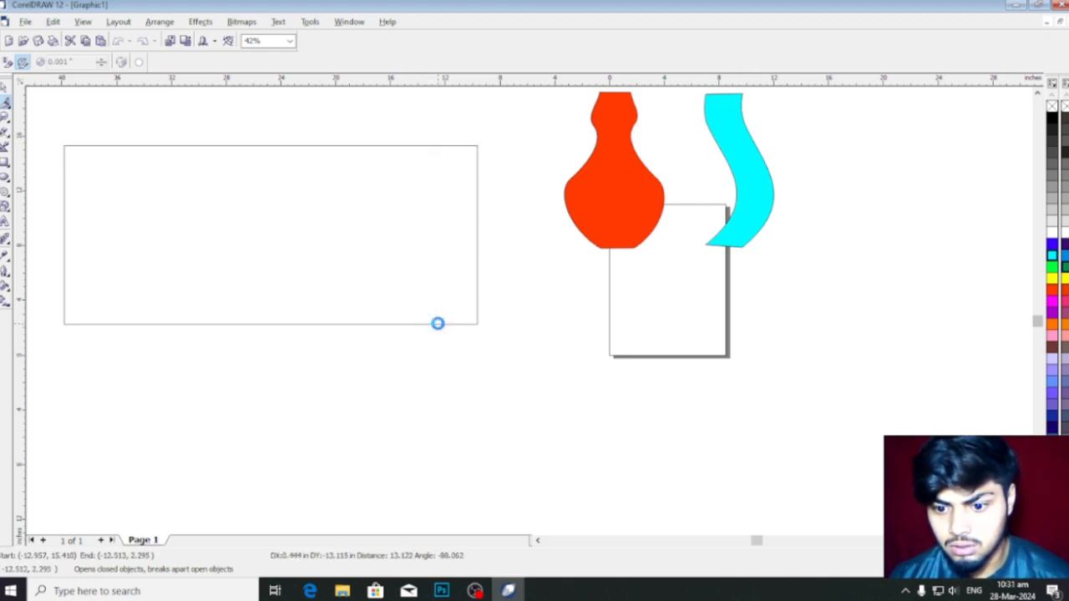
left_click(438, 323)
key("space")
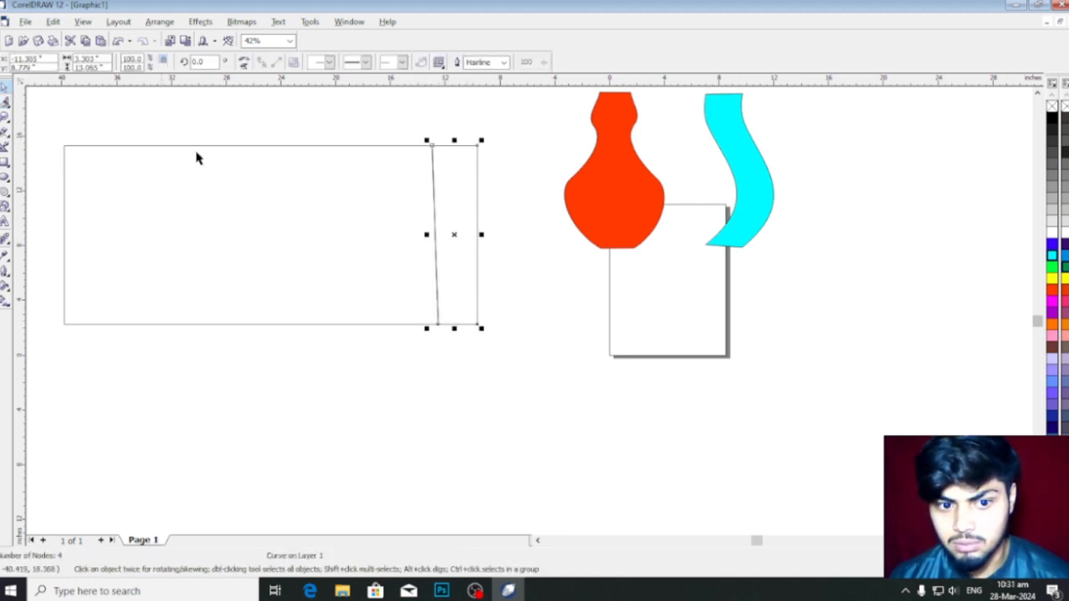
left_click_drag(460, 253, 494, 252)
Fill the narrow cut-off piece with yellow and the large remaining piece with pale lavender
left_click(377, 262)
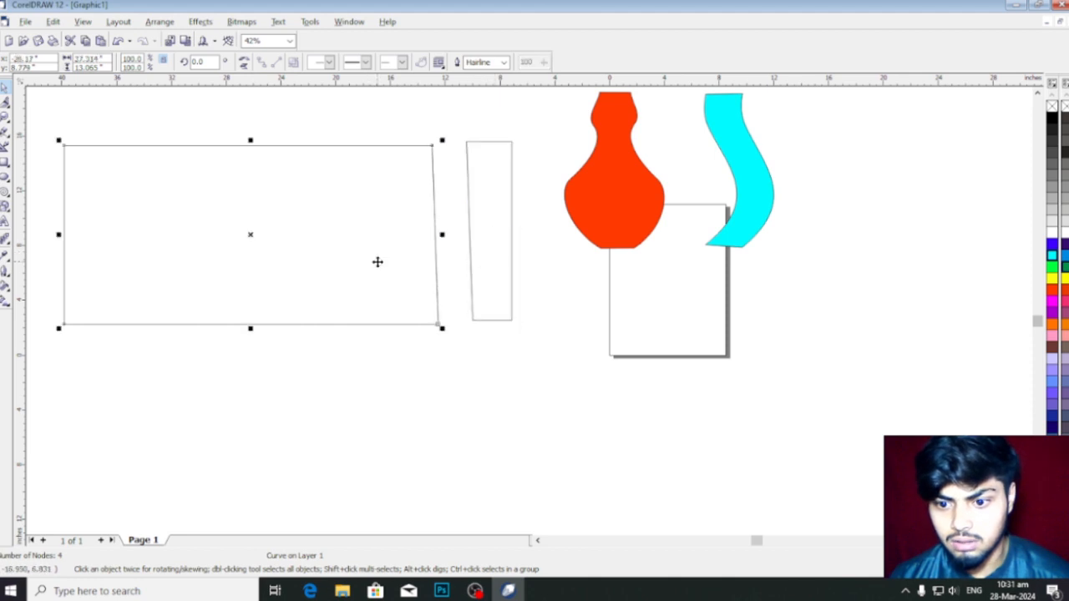
left_click(480, 264)
left_click(1065, 272)
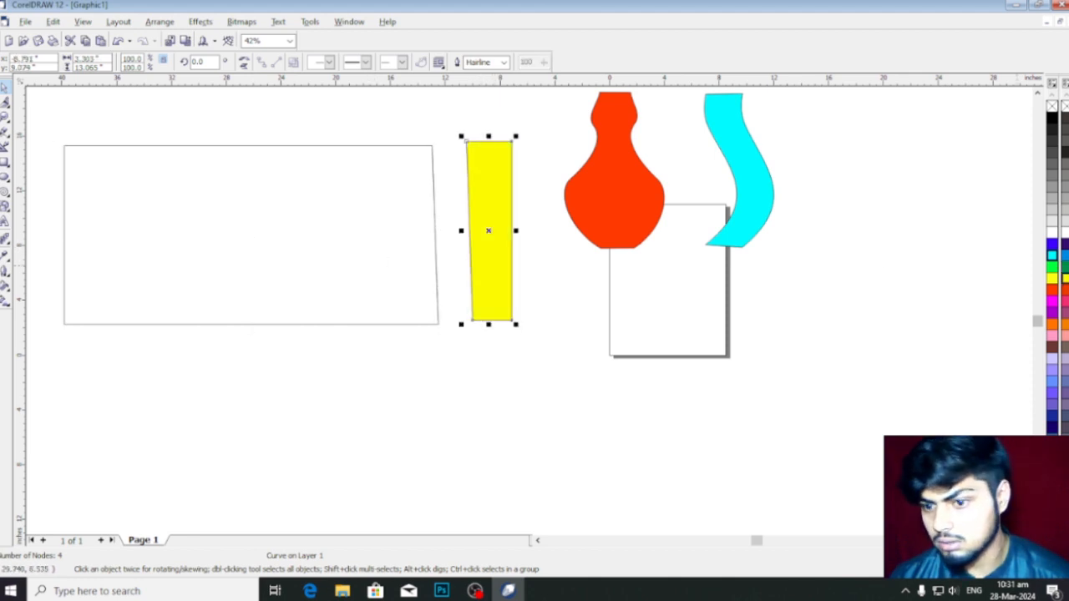
left_click(419, 290)
left_click(1052, 359)
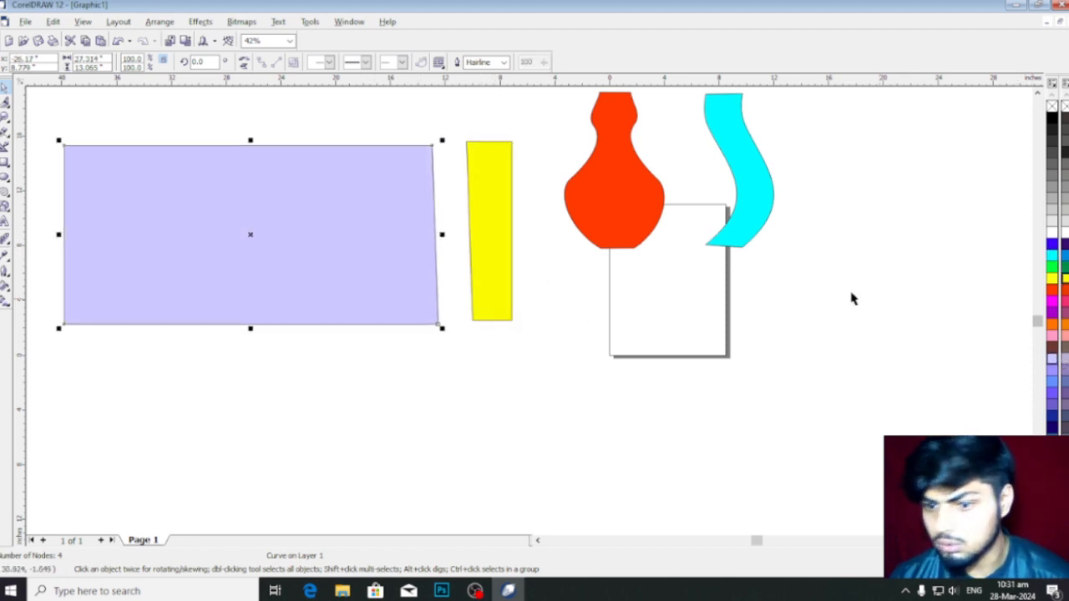
Undo both fills, the move of the narrow piece and the knife cut
key("ctrl+z")
key("ctrl+z")
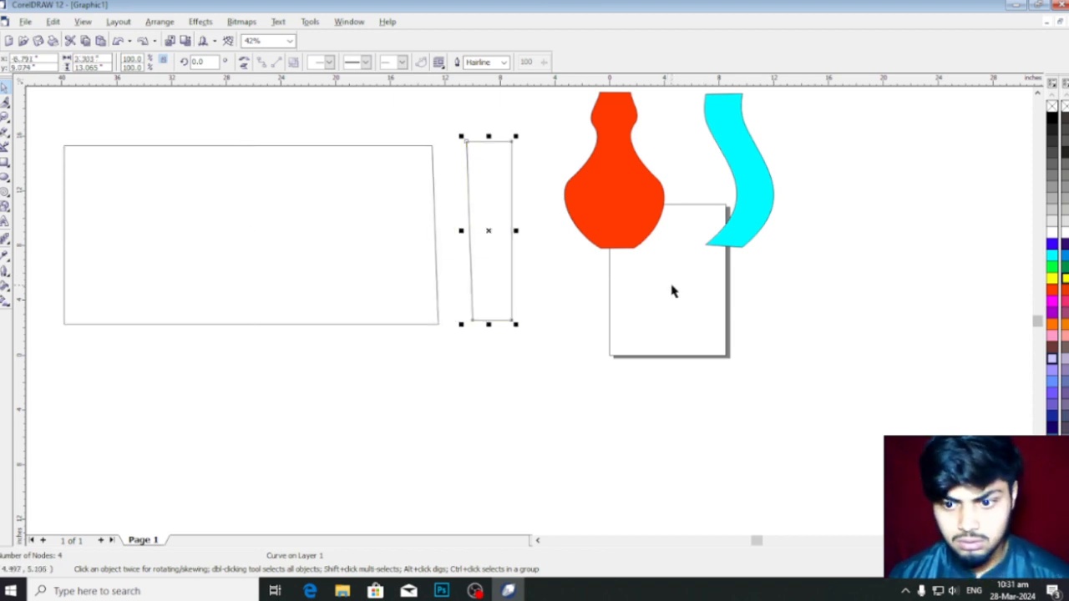
key("ctrl+z")
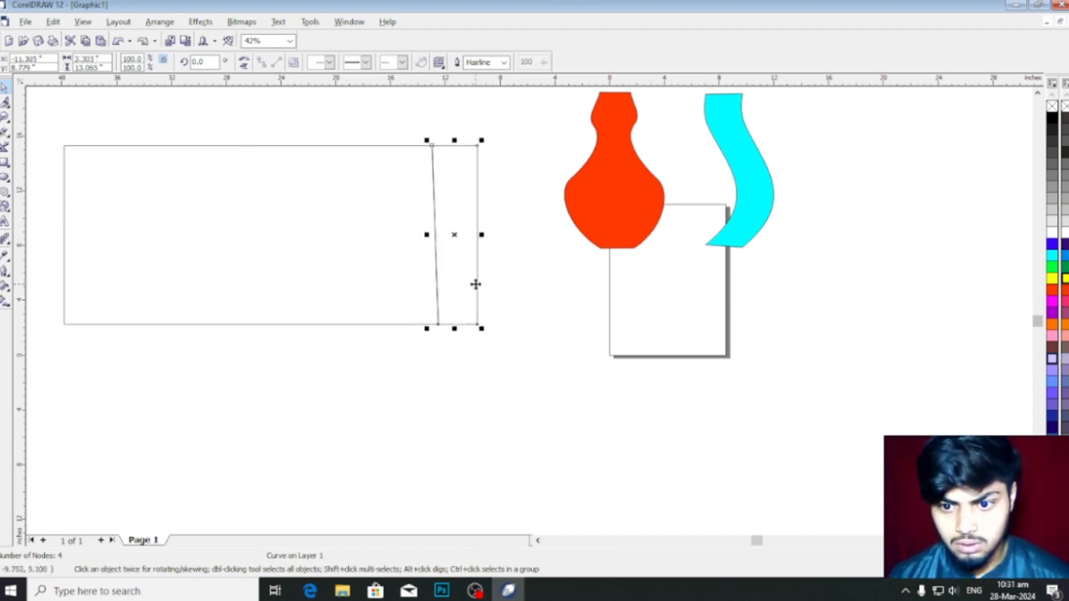
key("ctrl+z")
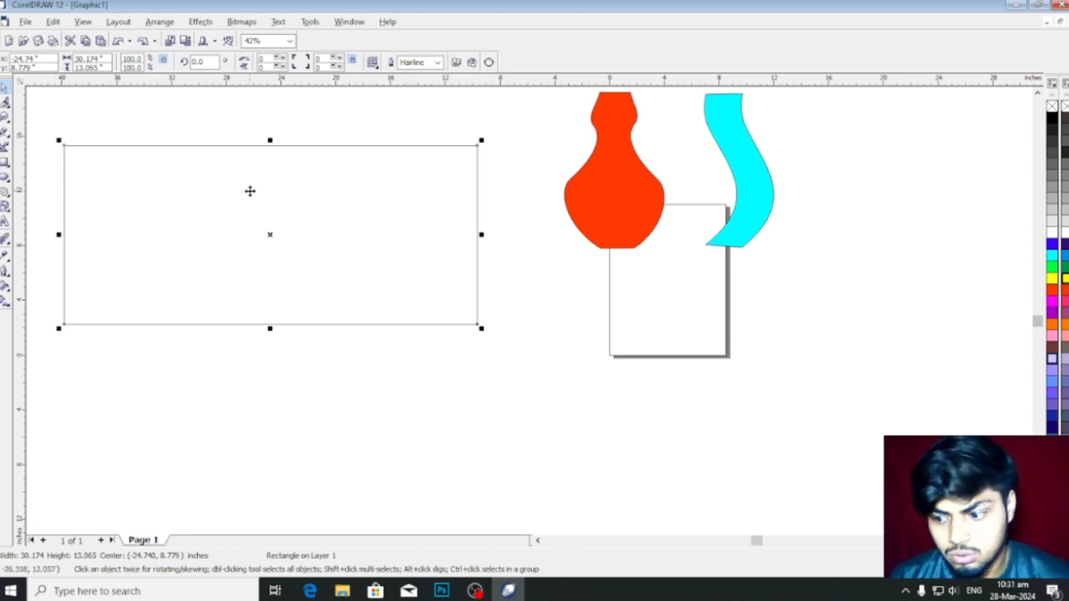
Activate the Eraser tool with the uncut rectangle selected
scroll(240, 230, "up", 1)
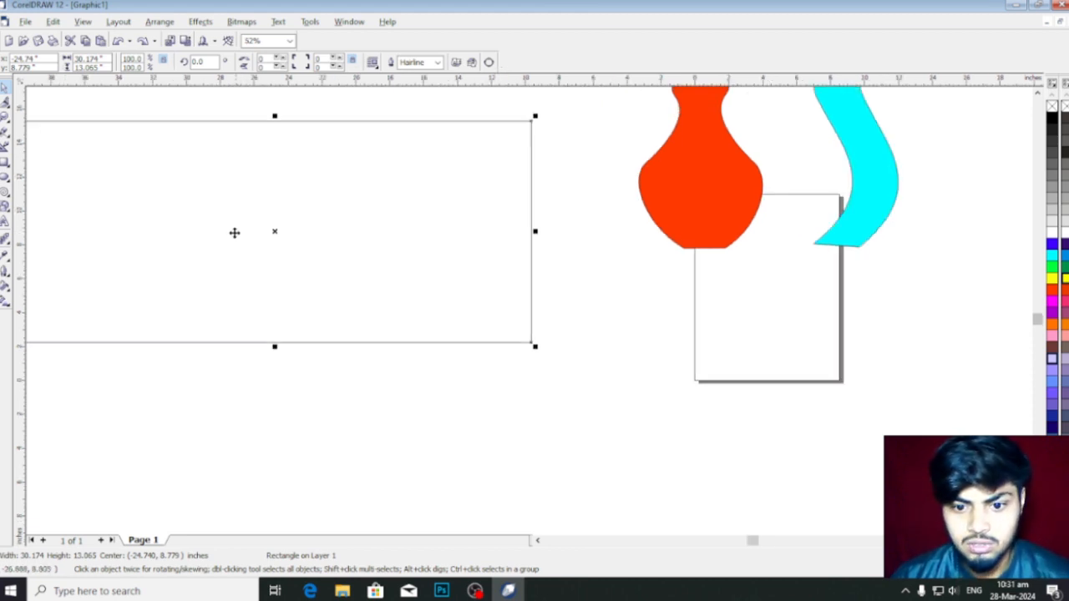
scroll(233, 232, "down", 1)
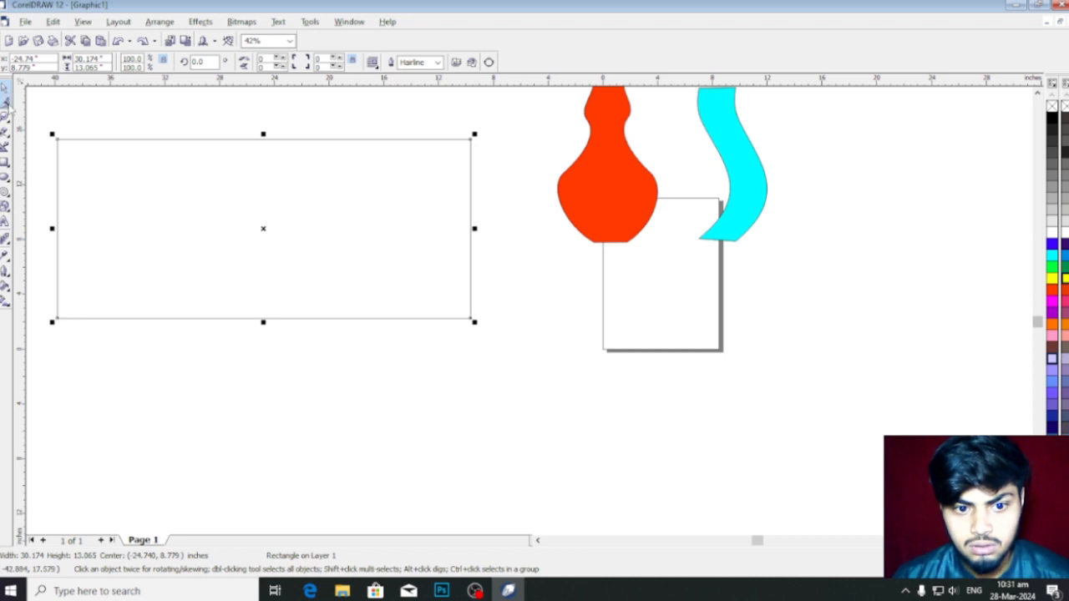
left_click(6, 102)
left_click(46, 111)
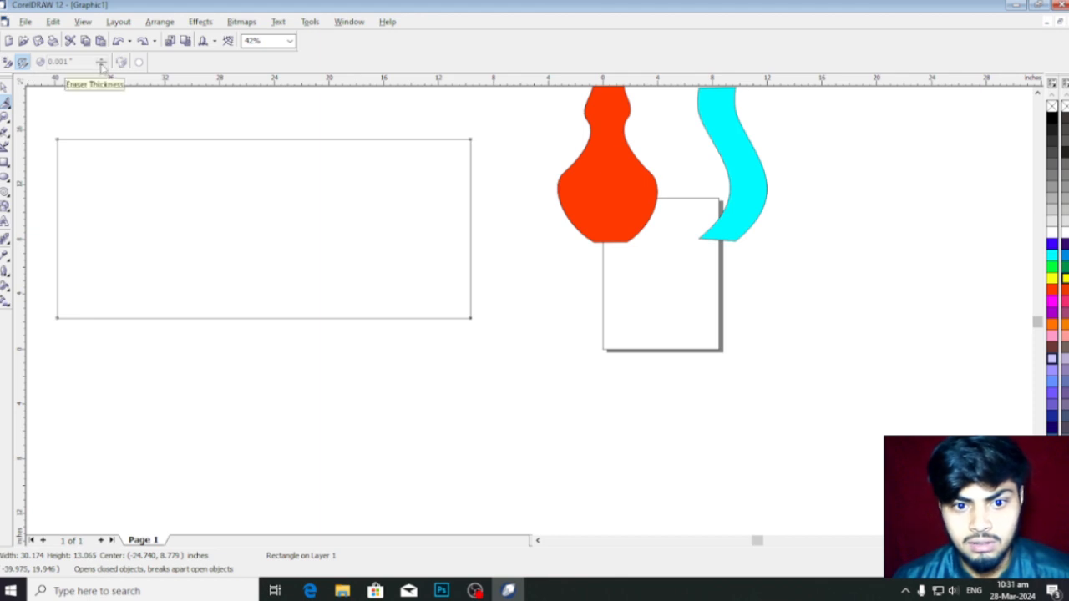
left_click(6, 100)
left_click(55, 109)
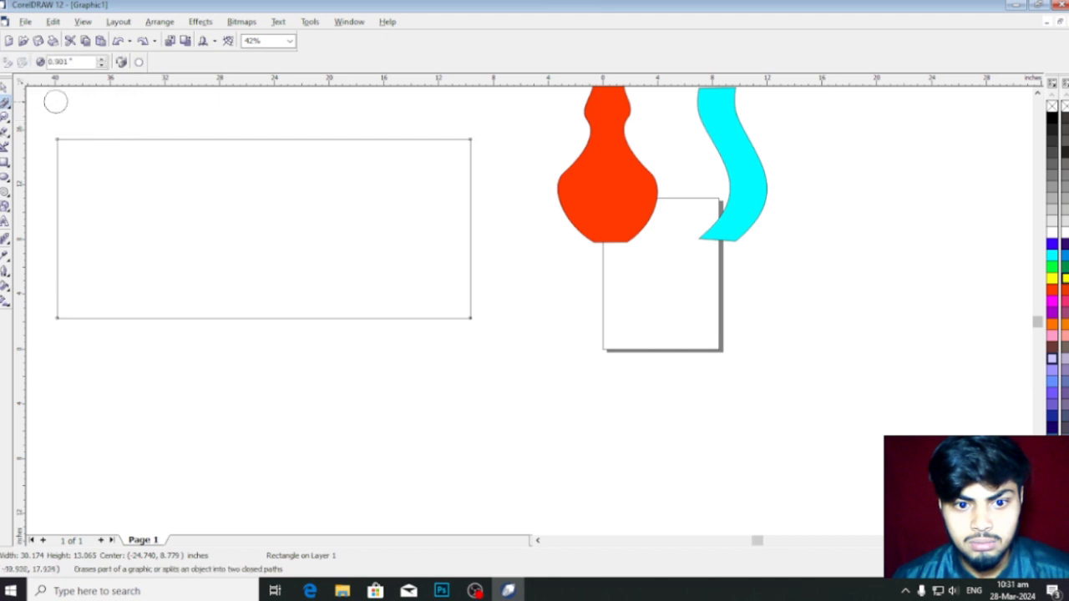